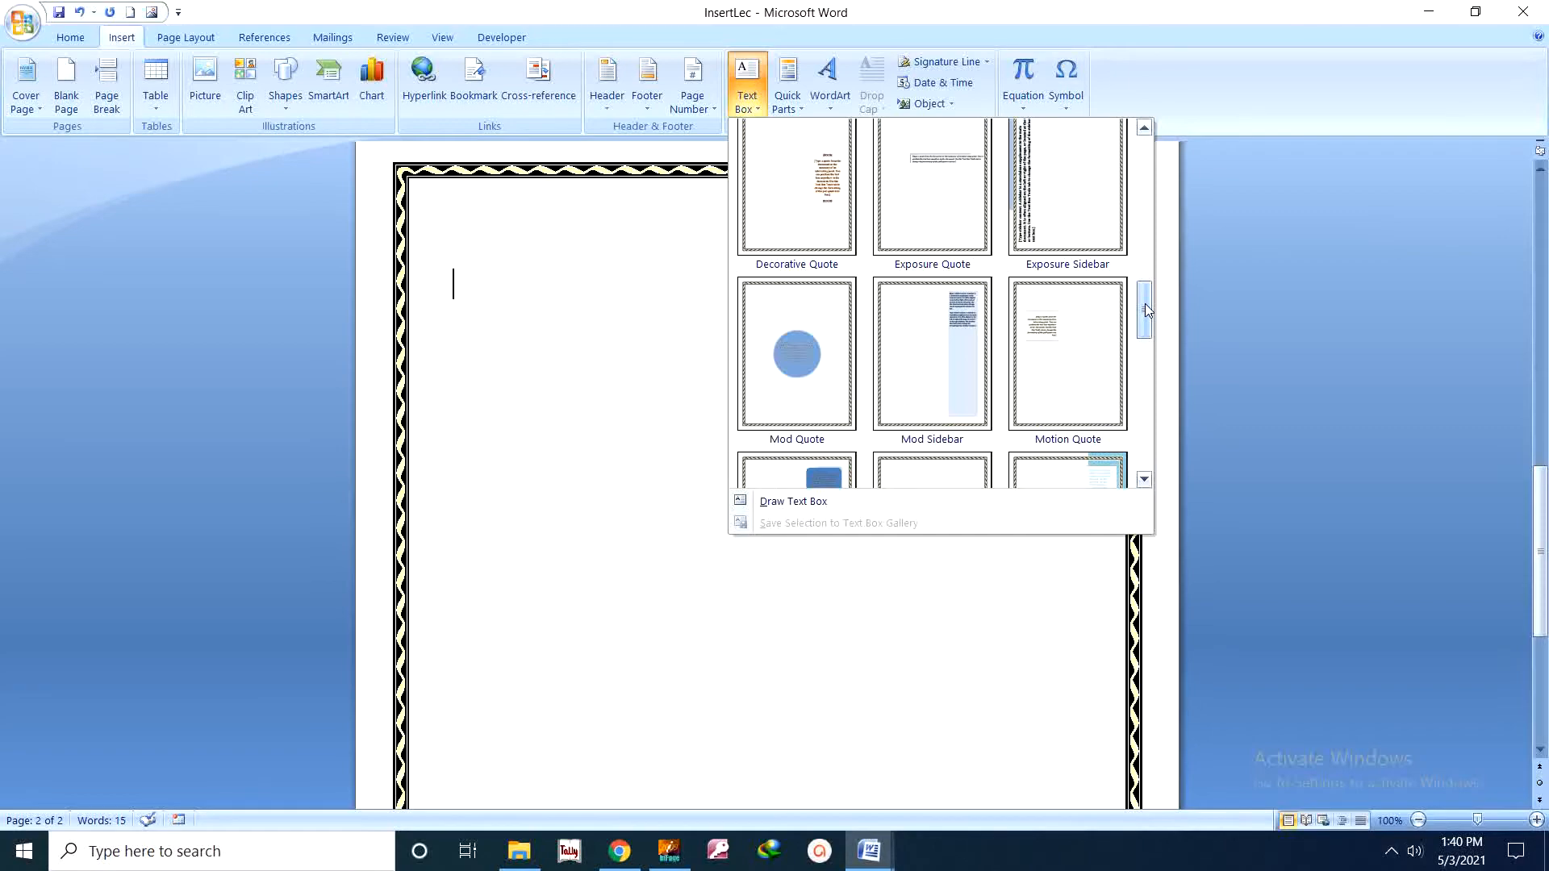
Insert the built-in Alphabet Sidebar text box on the second page
drag(1145, 304, 1149, 255)
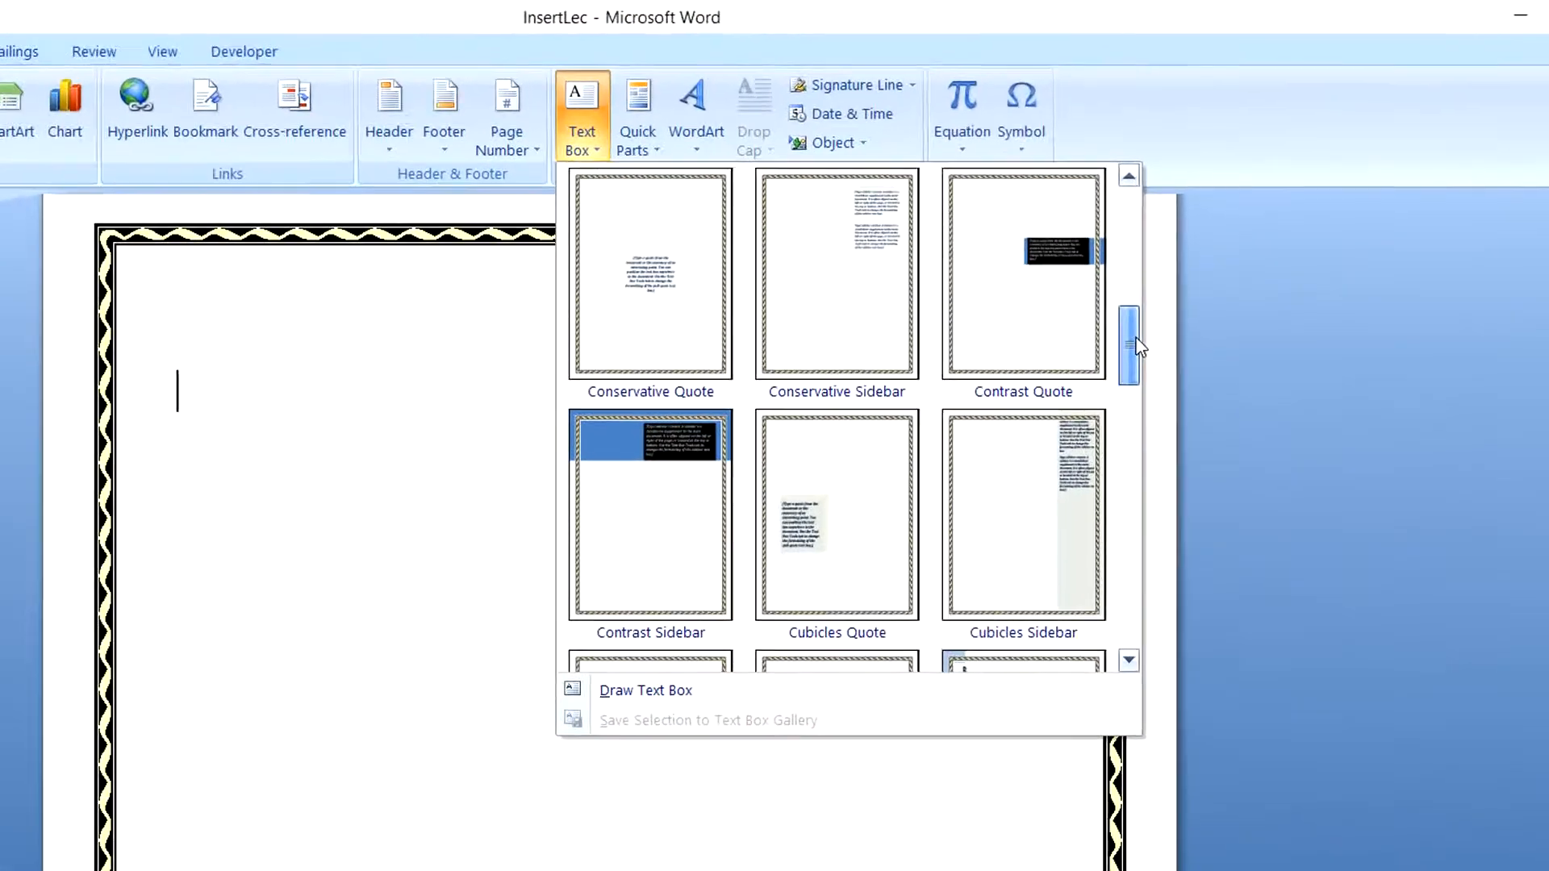
drag(1139, 347, 1121, 242)
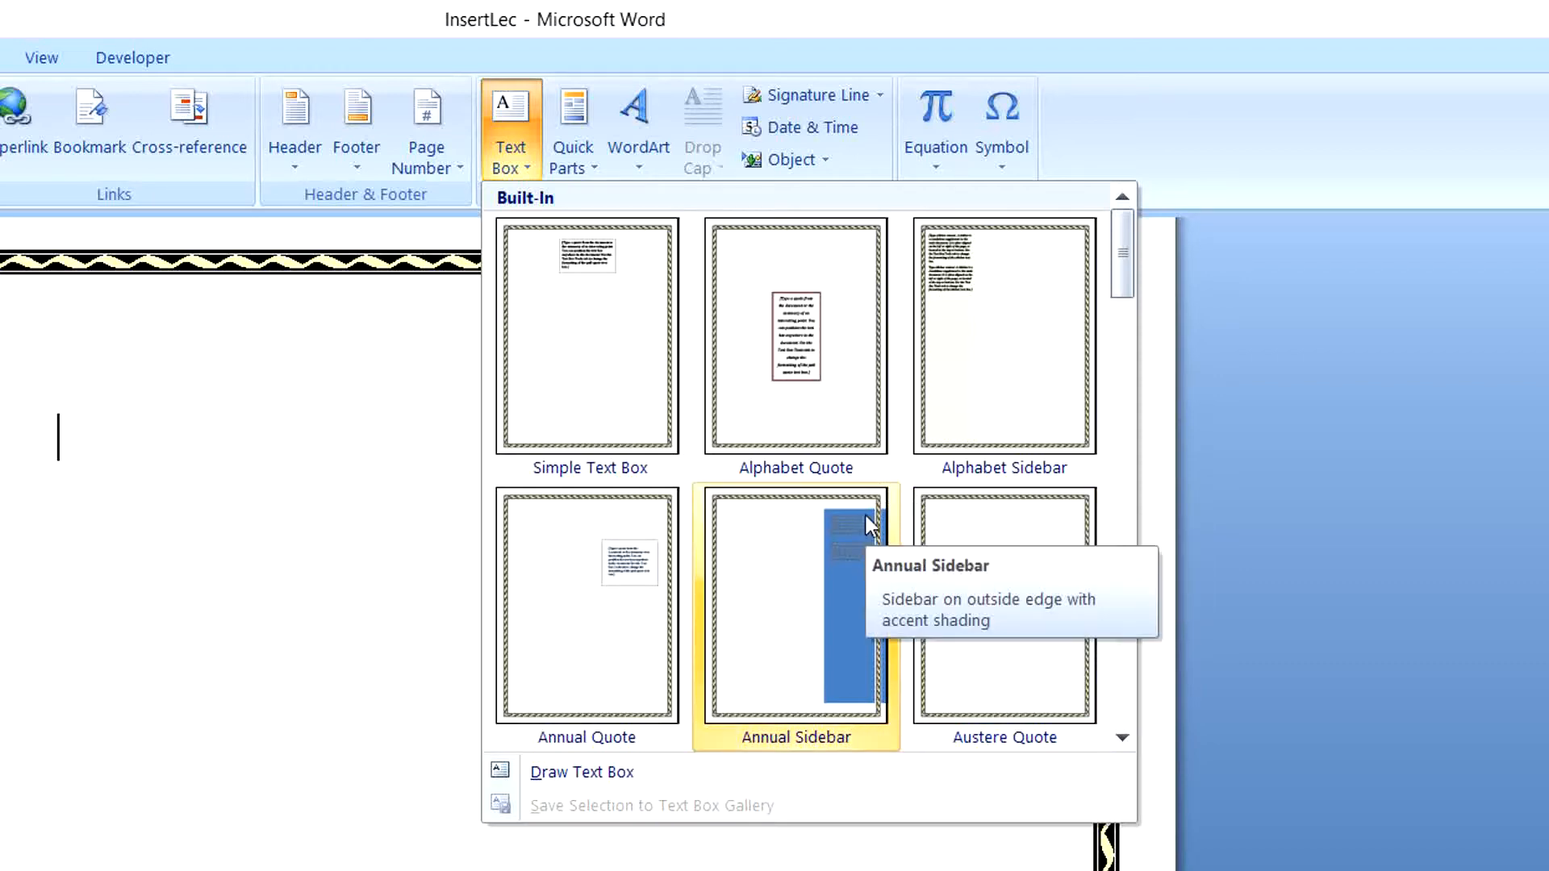
click(997, 352)
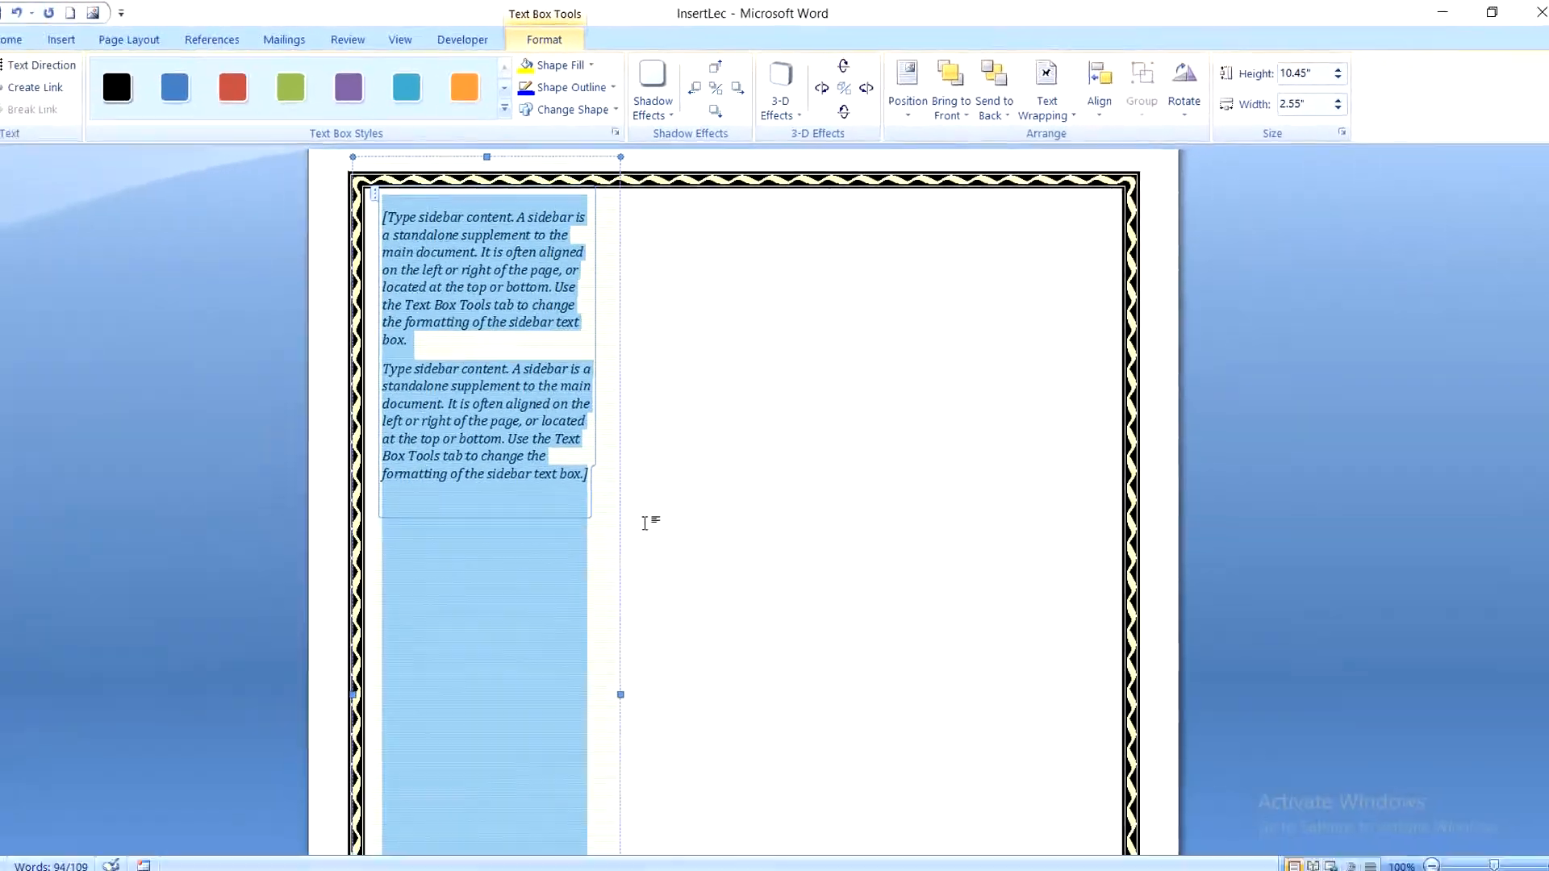
Resize the sidebar text box to about 9.62" high and 2.37" wide so it fits inside the page border
scroll(441, 728, down, 5)
scroll(441, 728, up, 5)
scroll(676, 499, up, 7)
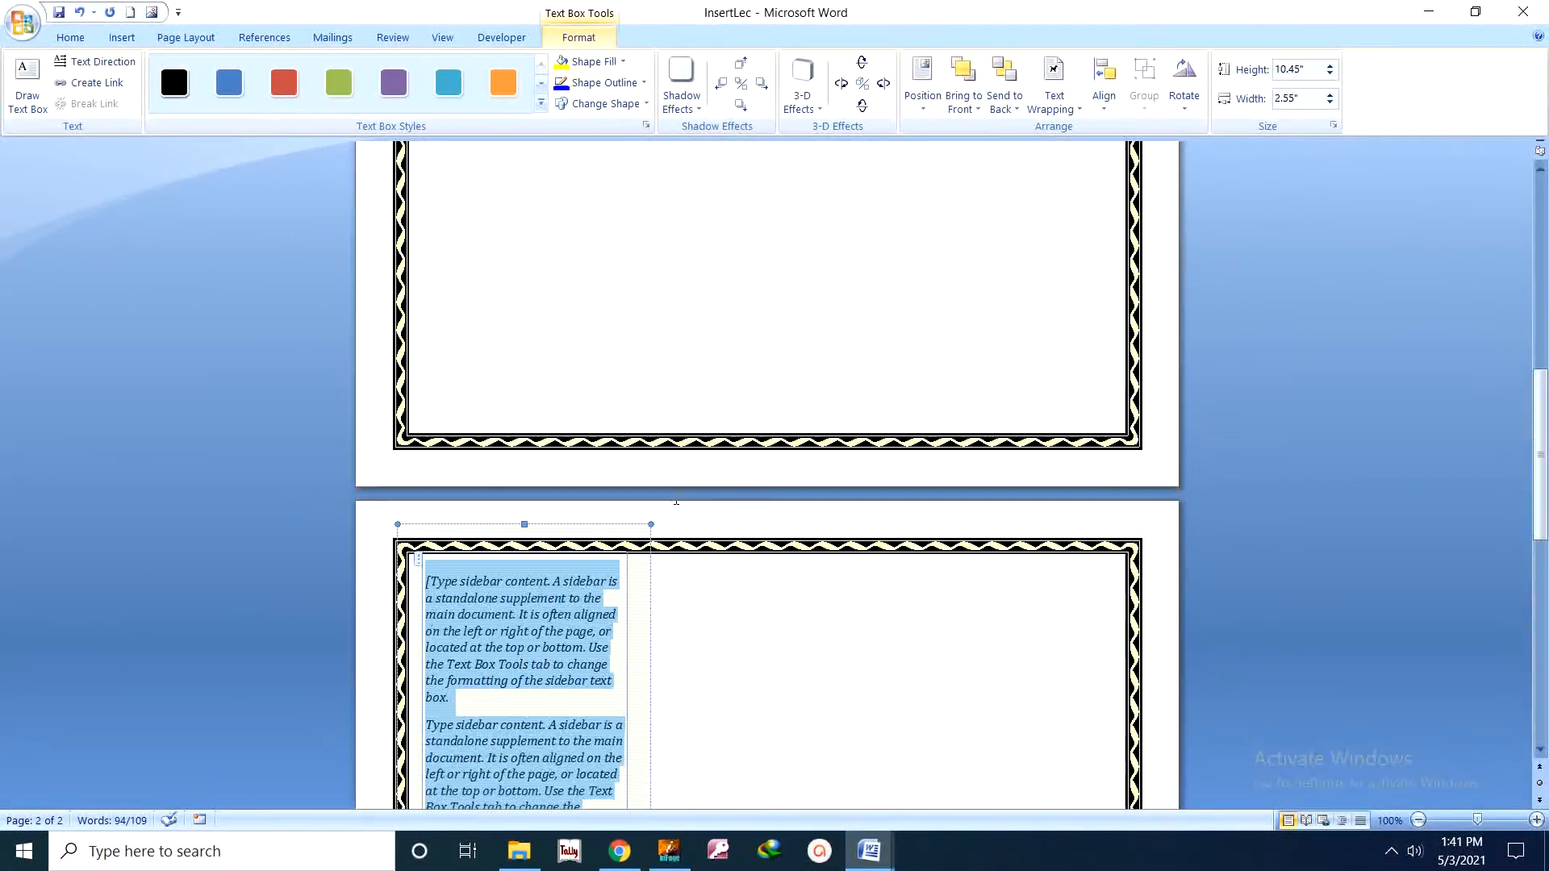
scroll(788, 519, down, 4)
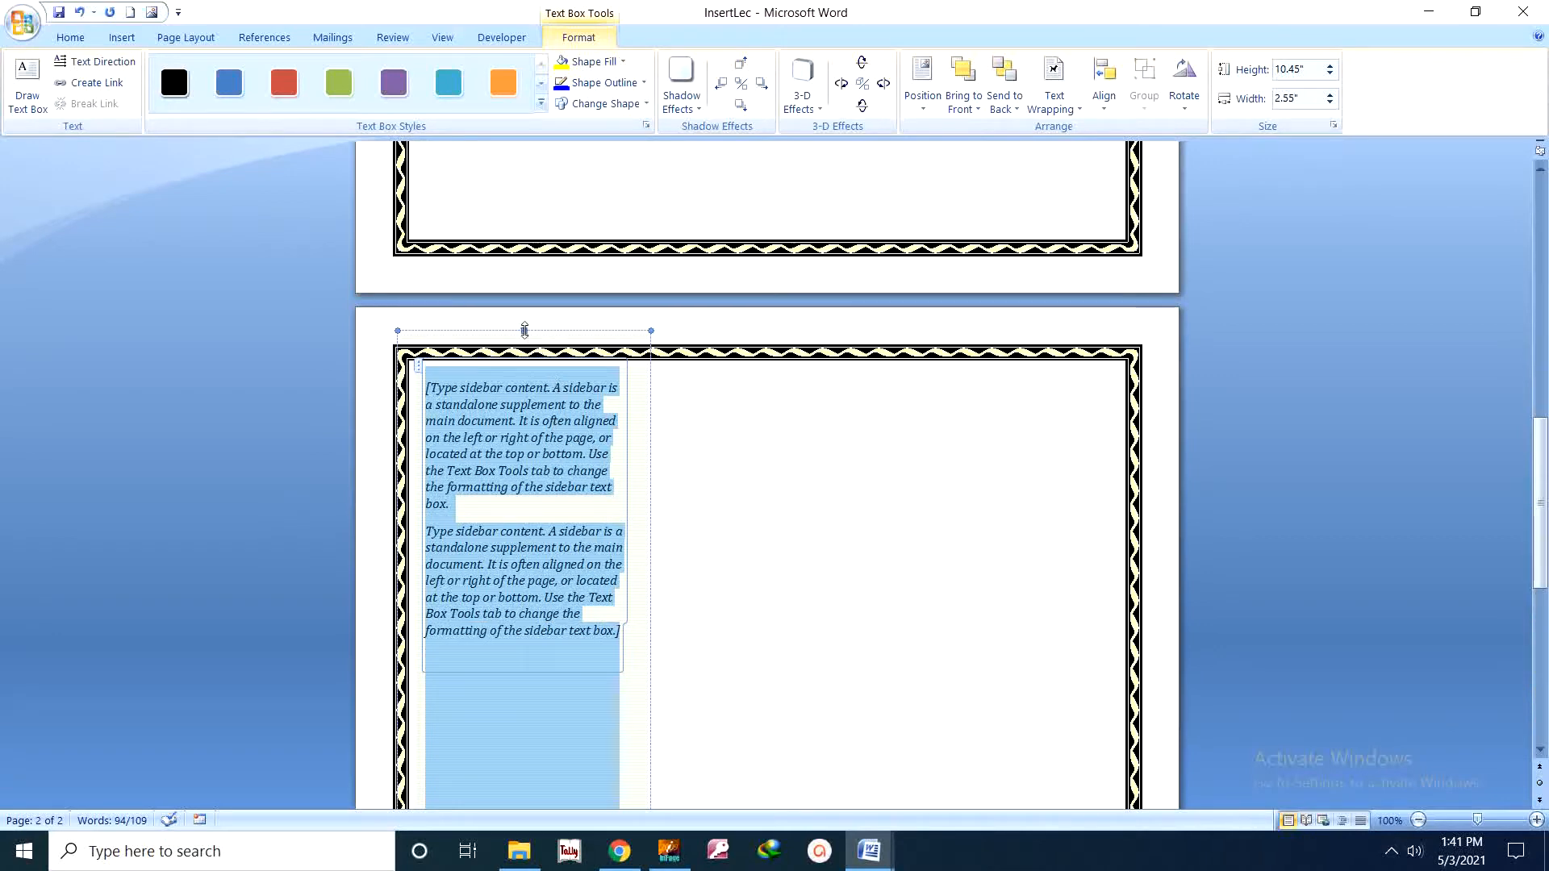
drag(525, 330, 526, 373)
scroll(457, 569, down, 8)
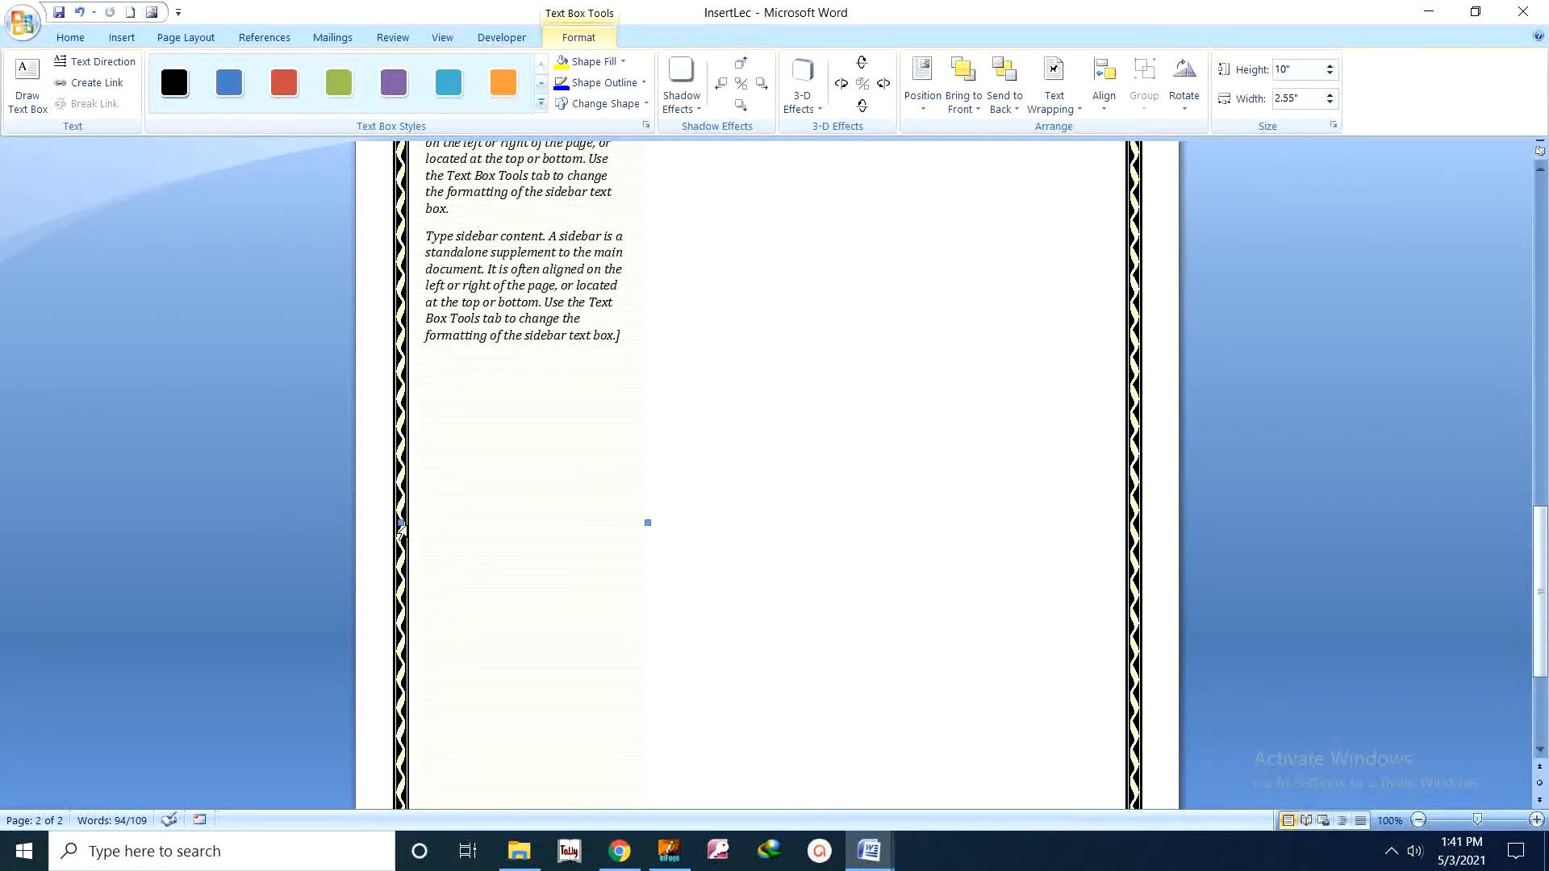
drag(401, 523, 419, 523)
scroll(731, 565, down, 10)
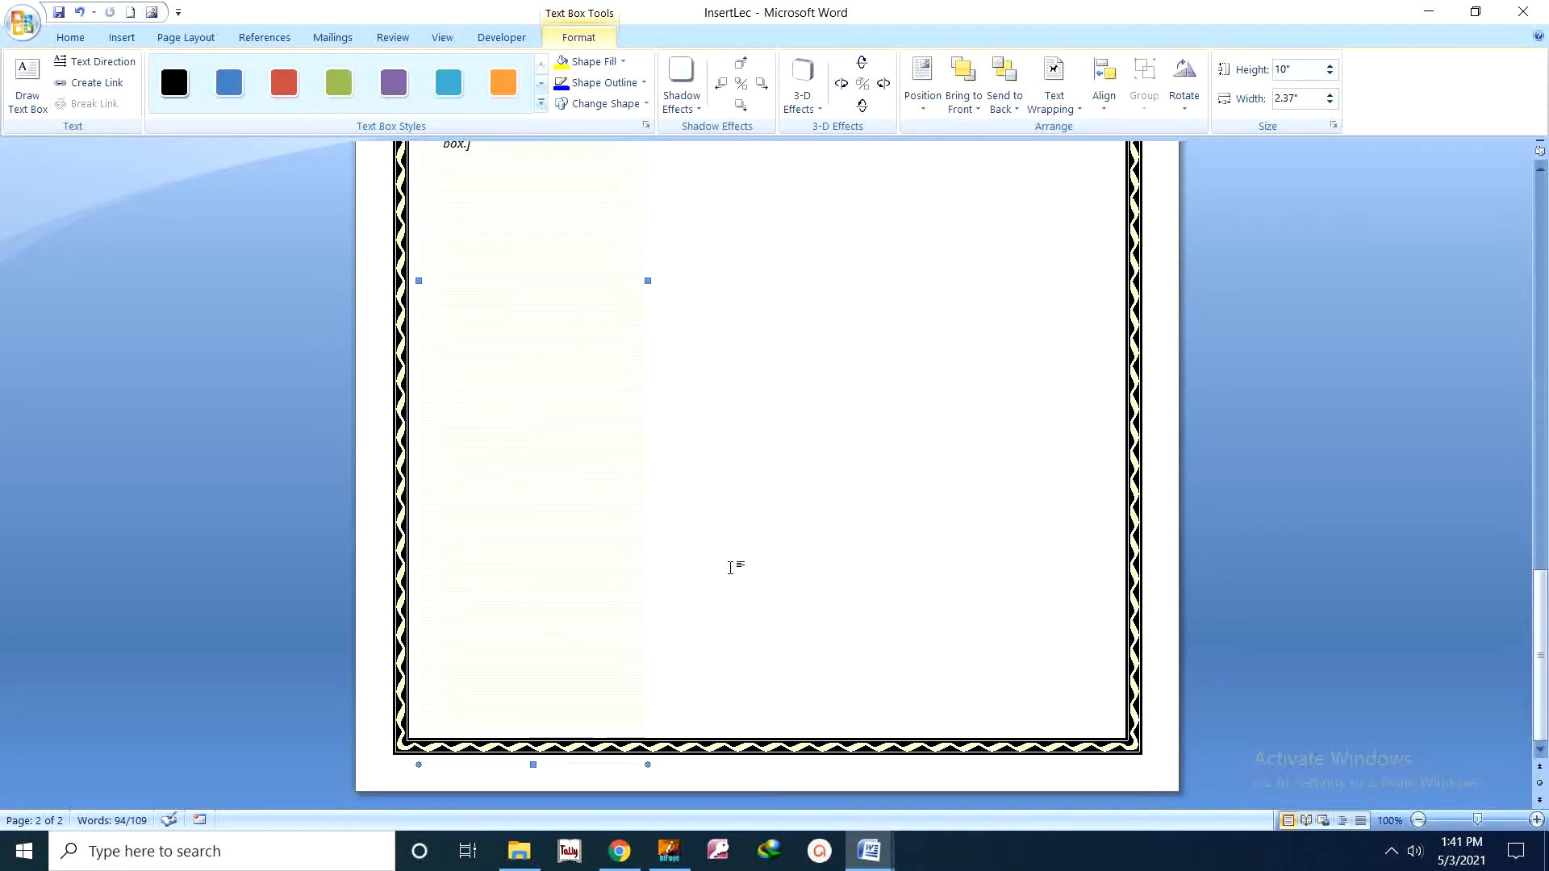
drag(533, 751, 582, 702)
scroll(756, 674, up, 5)
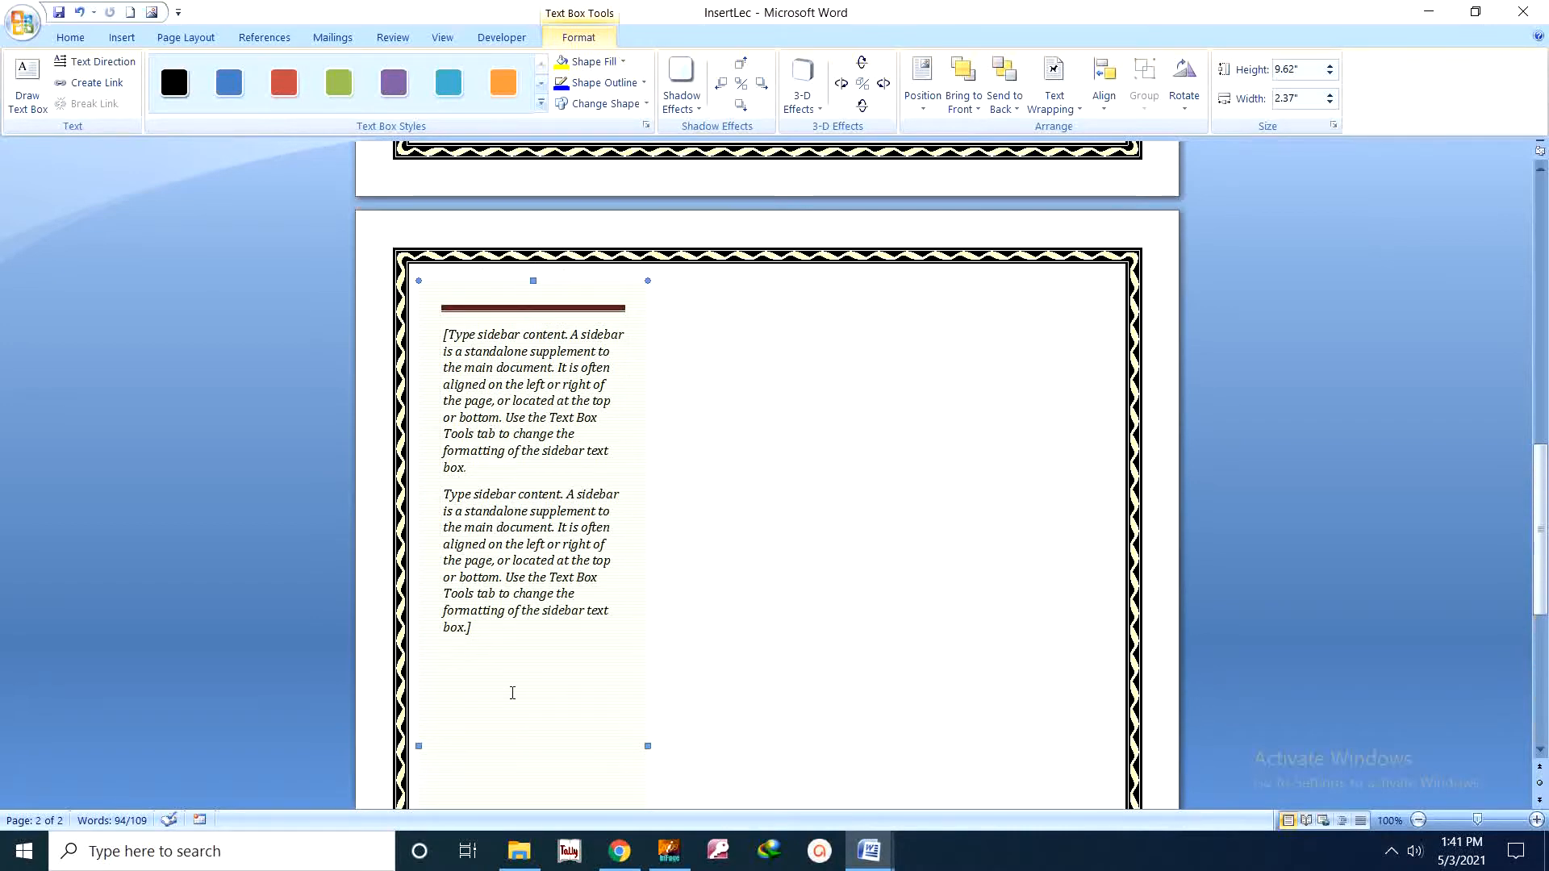
Preview the coloured fill and gradient text box styles on the sidebar without applying any of them
click(512, 693)
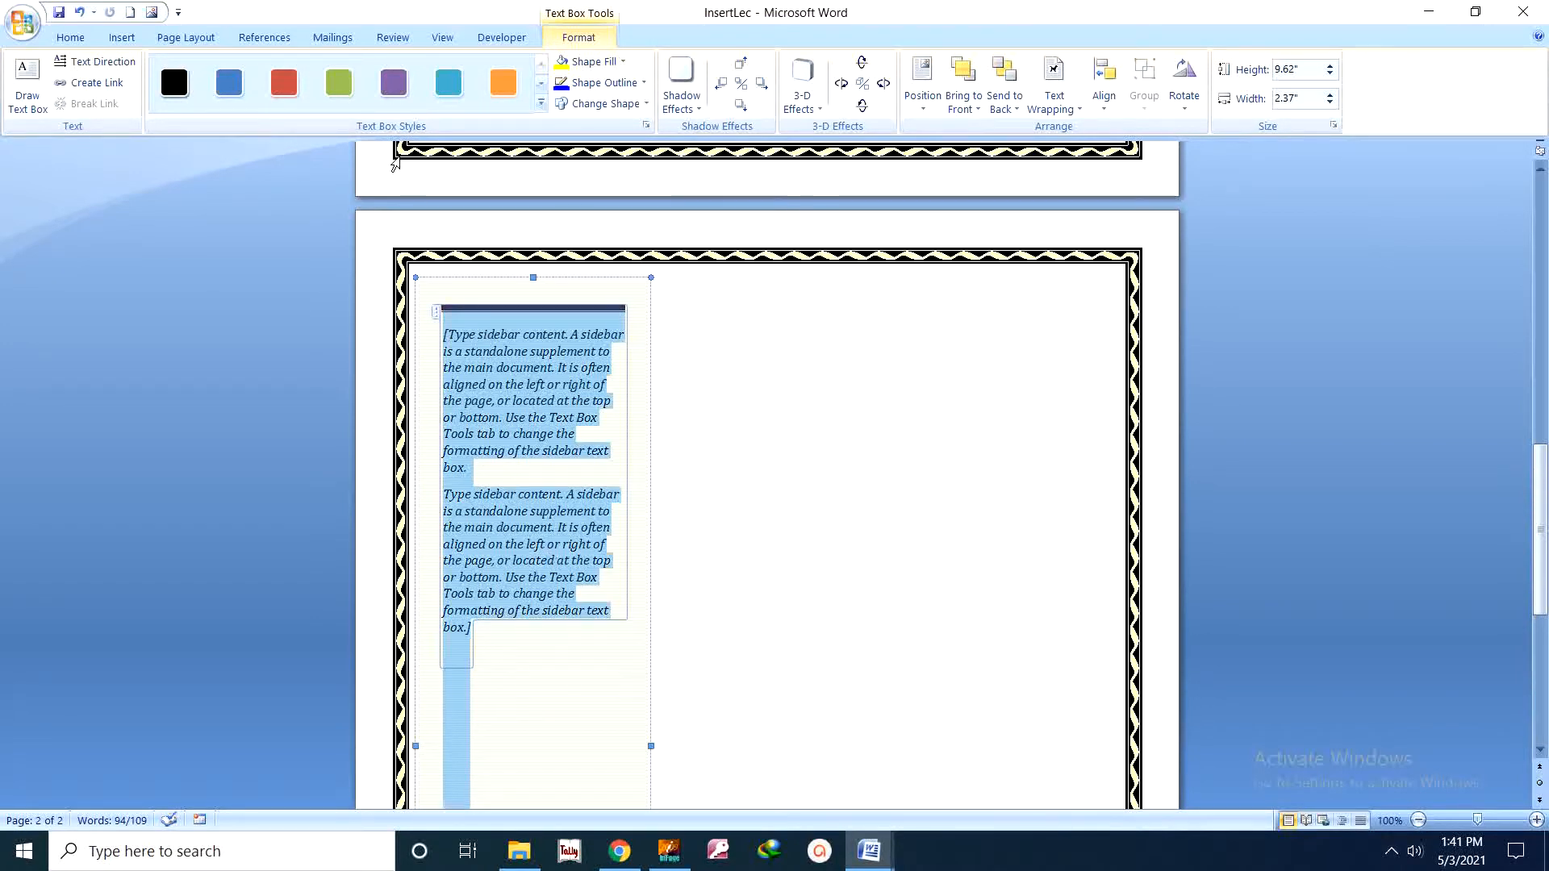
click(336, 76)
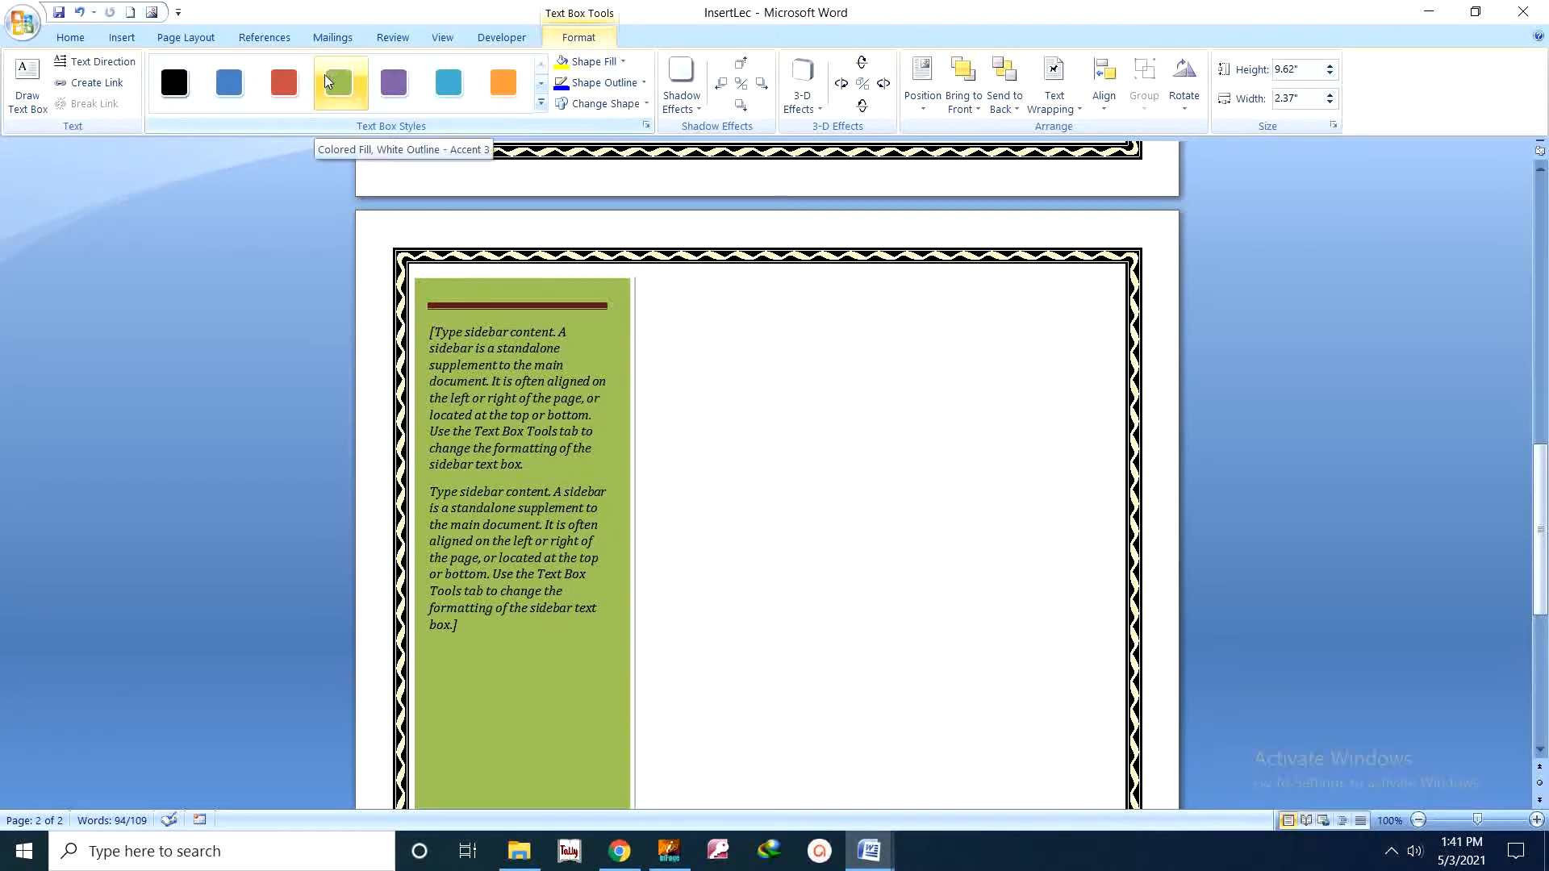
click(307, 83)
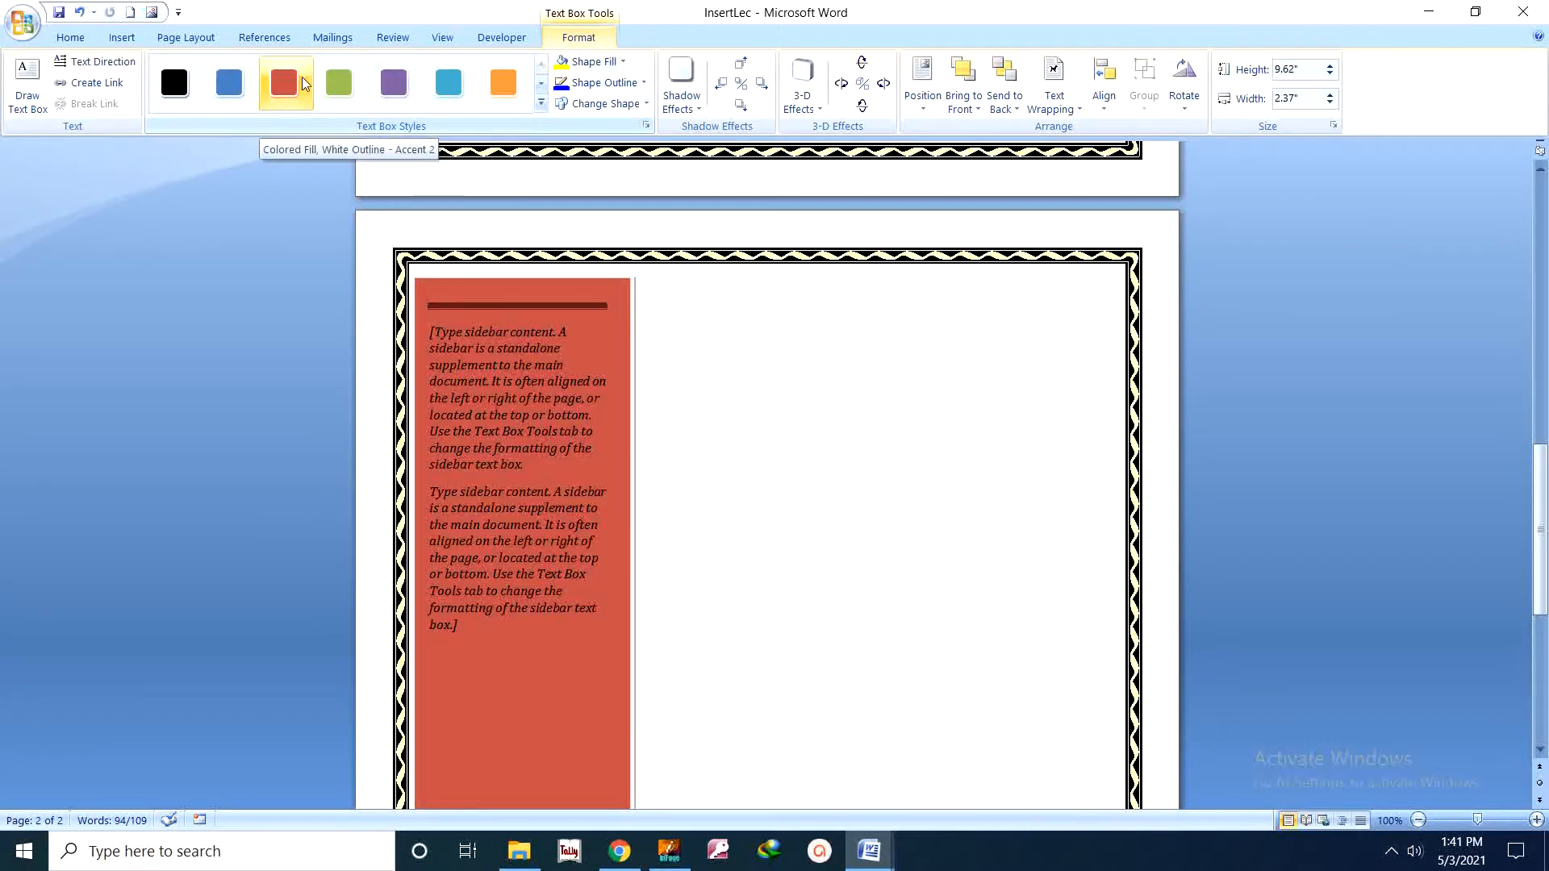
click(226, 89)
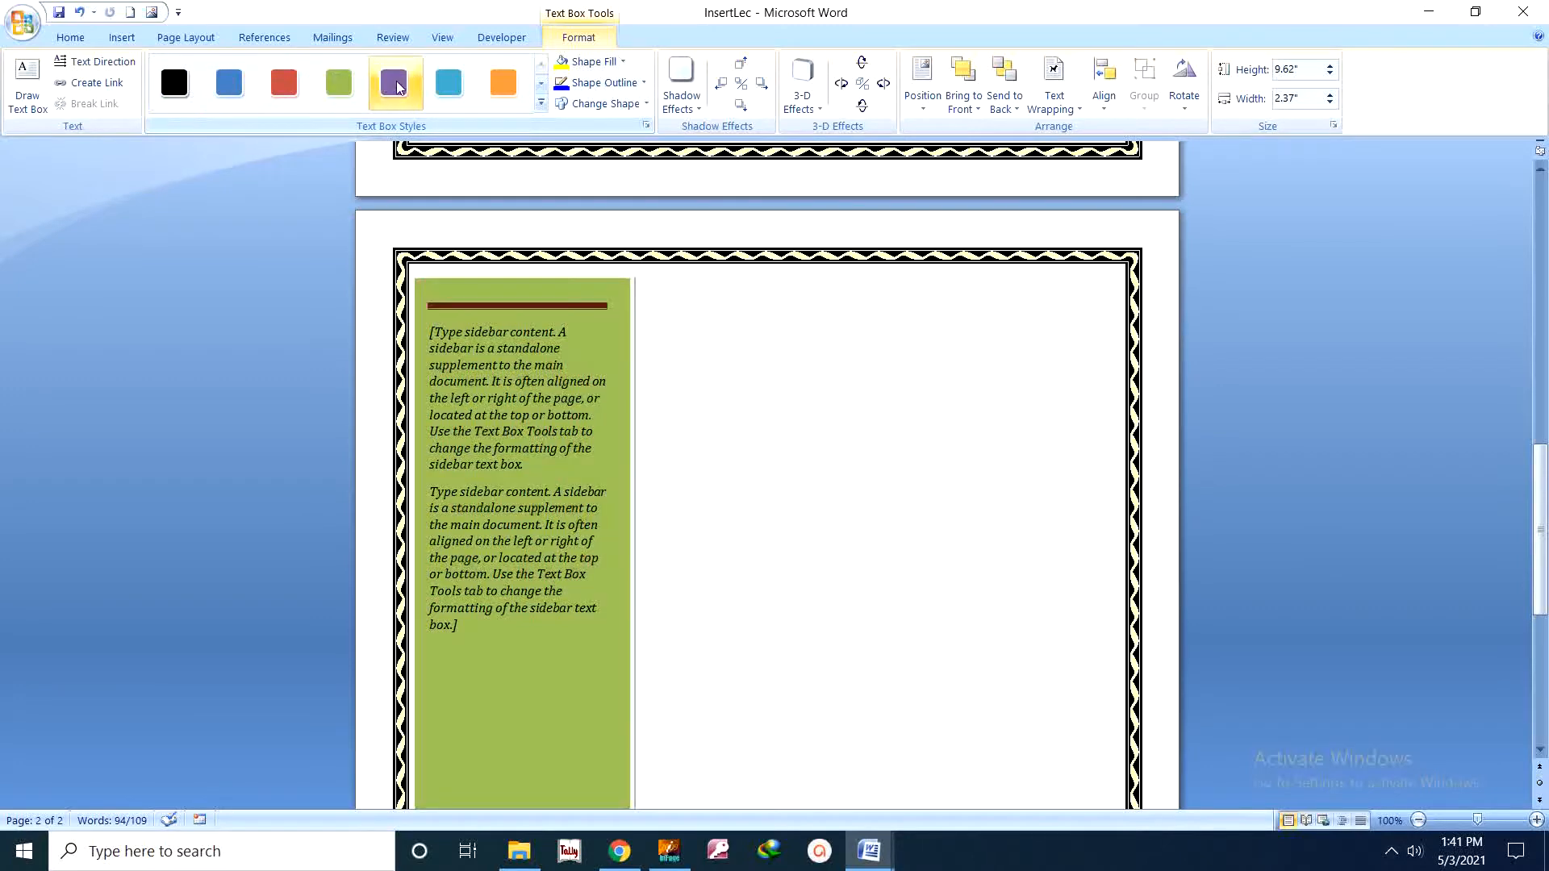
click(539, 103)
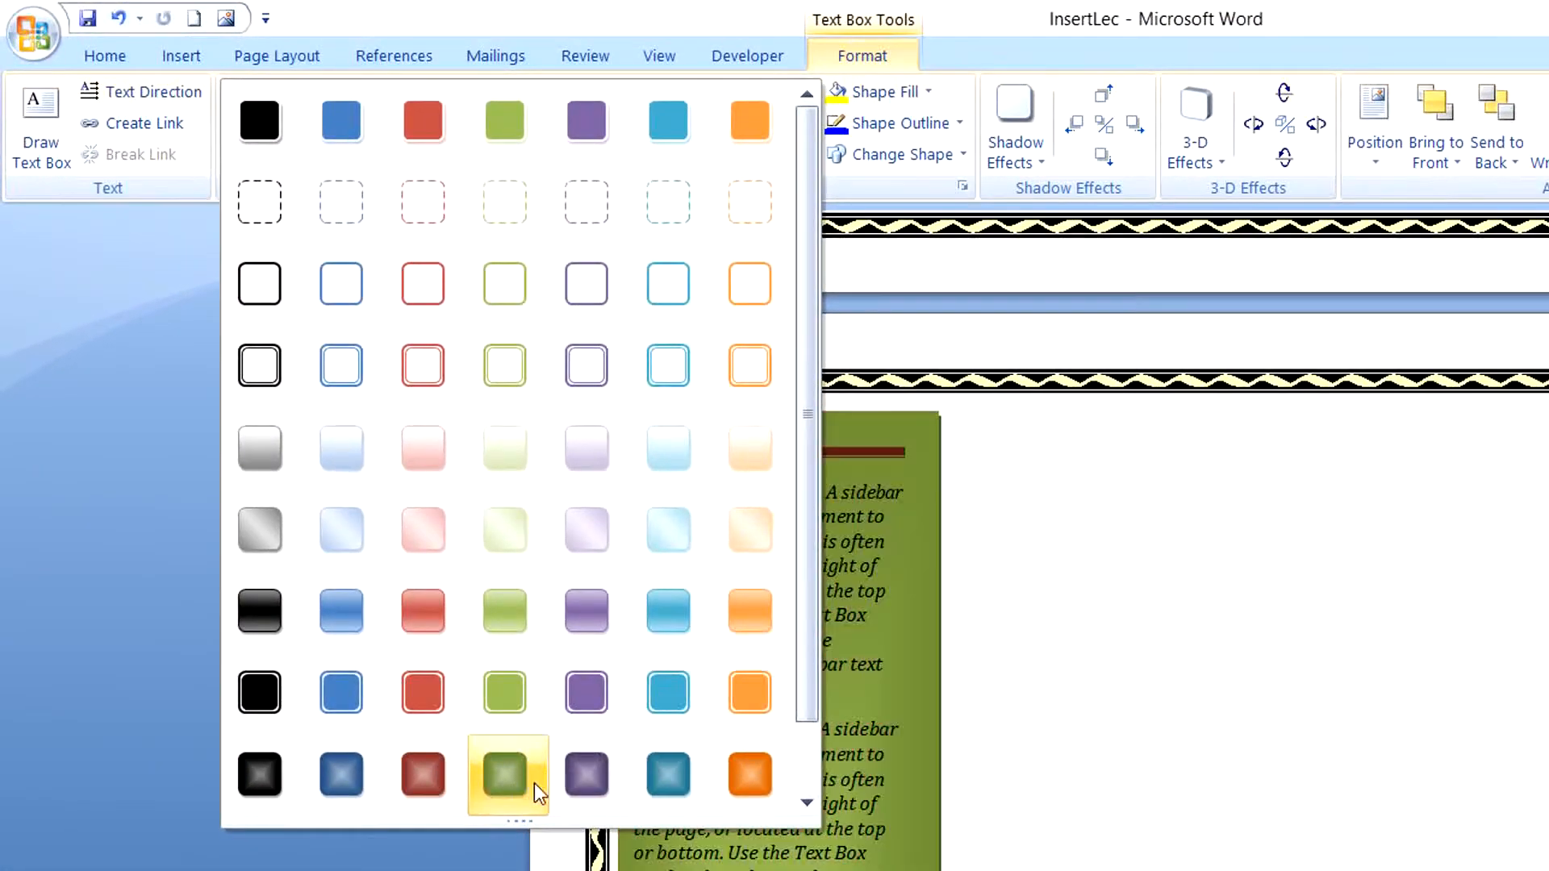
click(1115, 538)
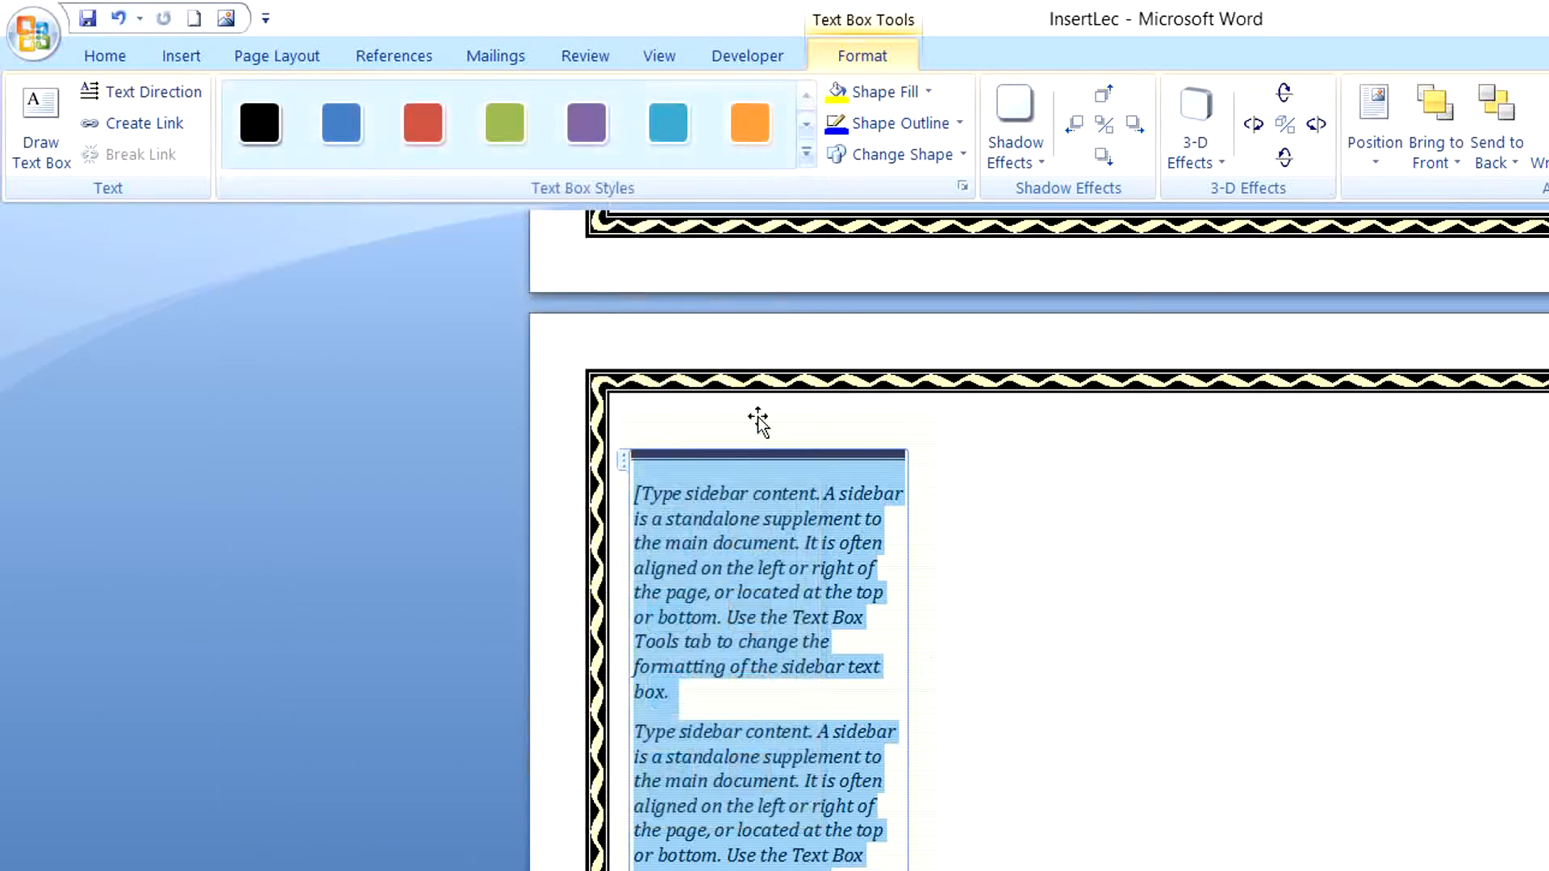
Draw an empty text box about 2" high and 1.81" wide in the blank area beside the sidebar
click(46, 144)
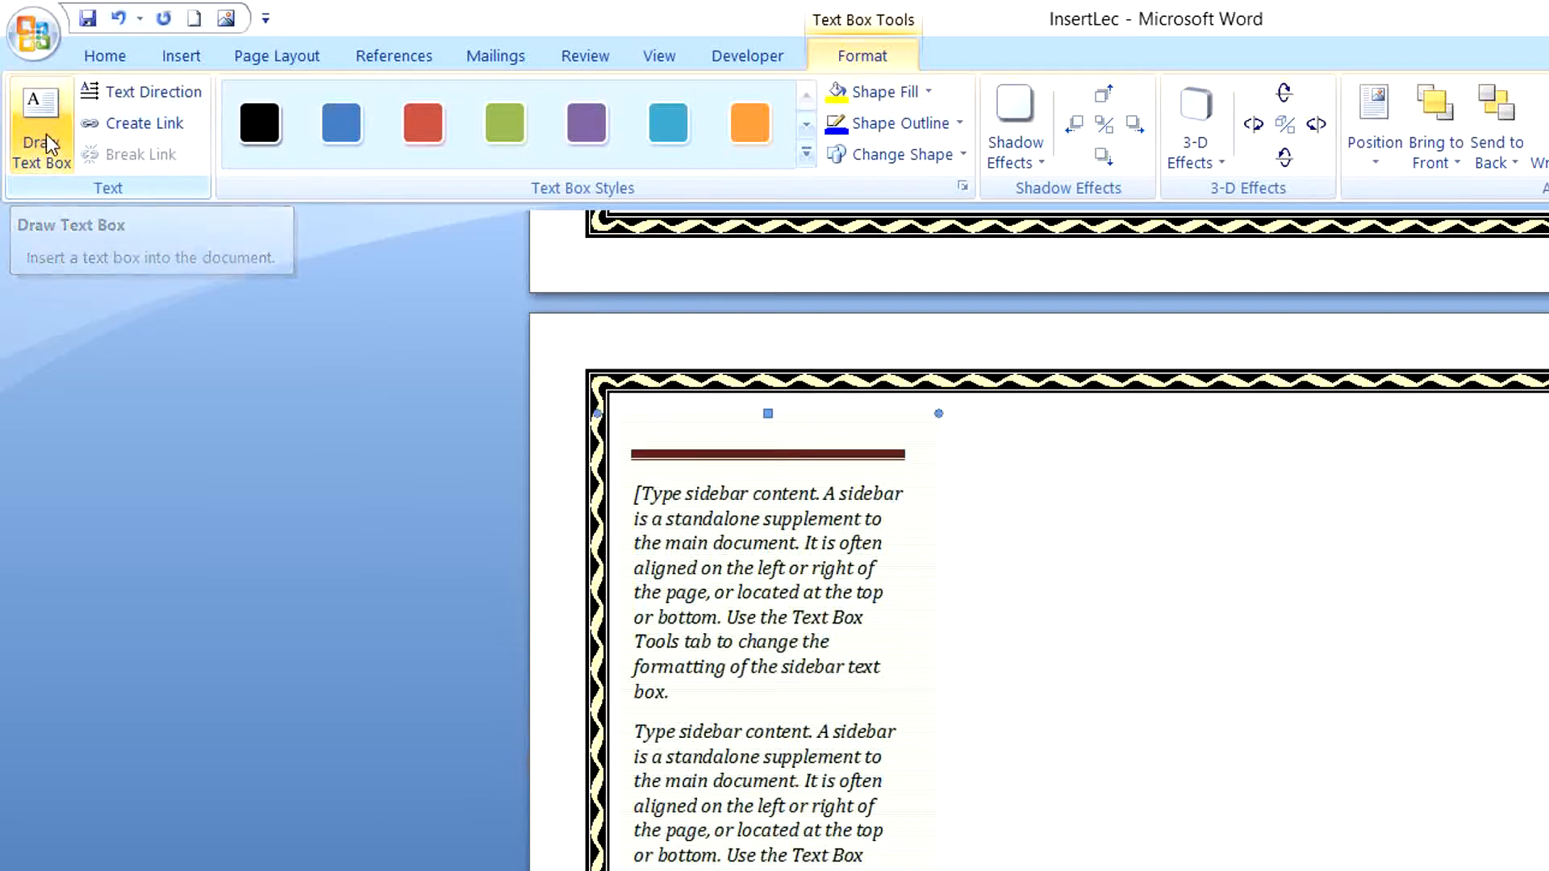
mouse_move(1068, 498)
mouse_down()
mouse_move(1213, 686)
mouse_move(1321, 776)
mouse_up()
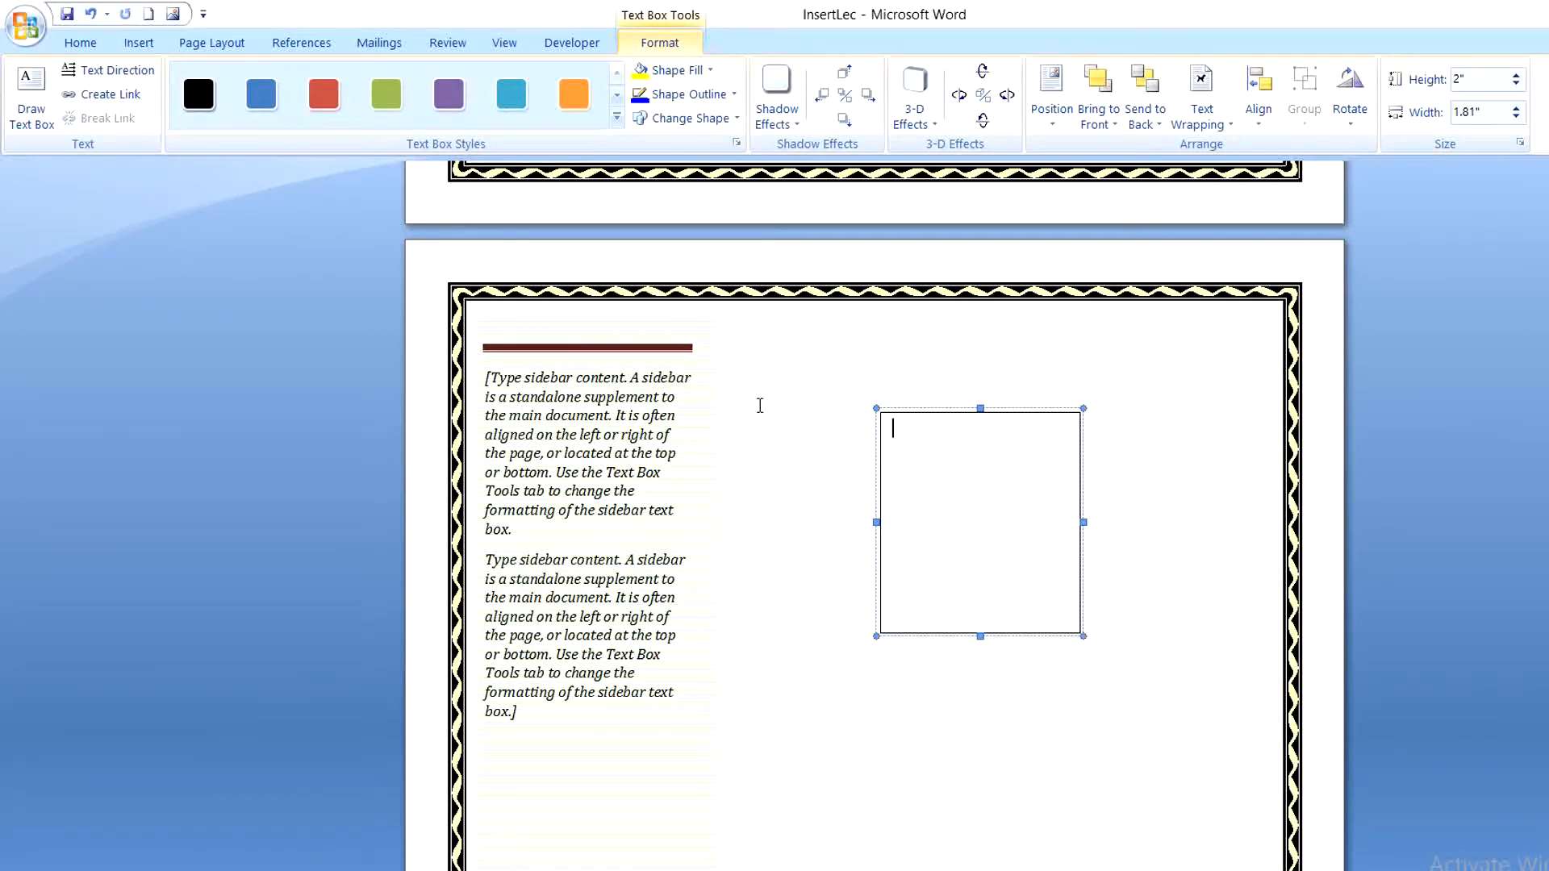
Cycle the sidebar's text direction through both vertical orientations and back to horizontal
click(623, 426)
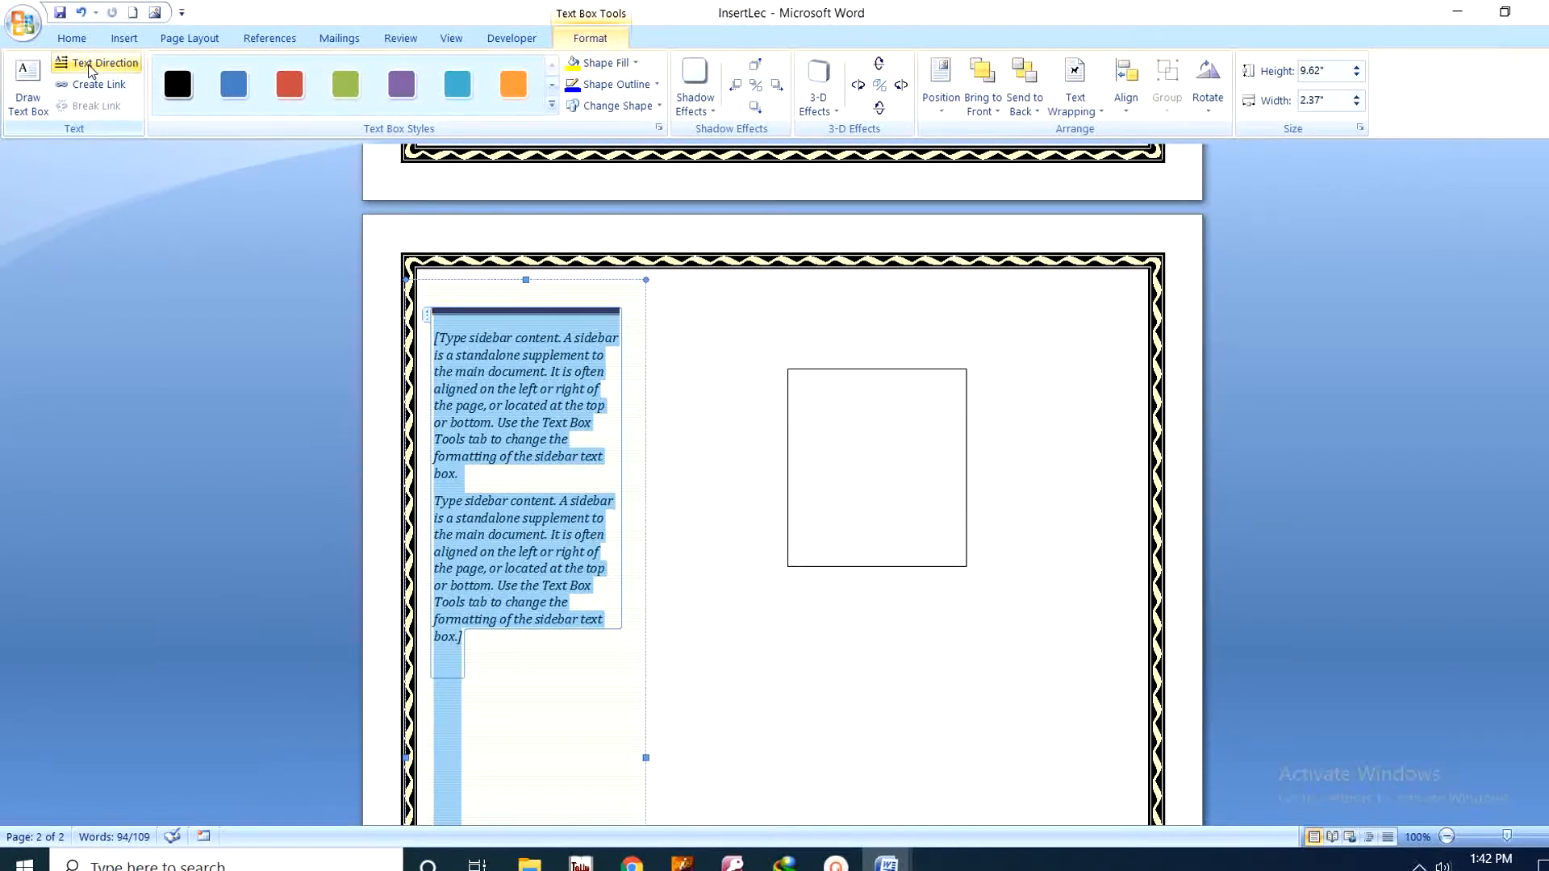
click(90, 71)
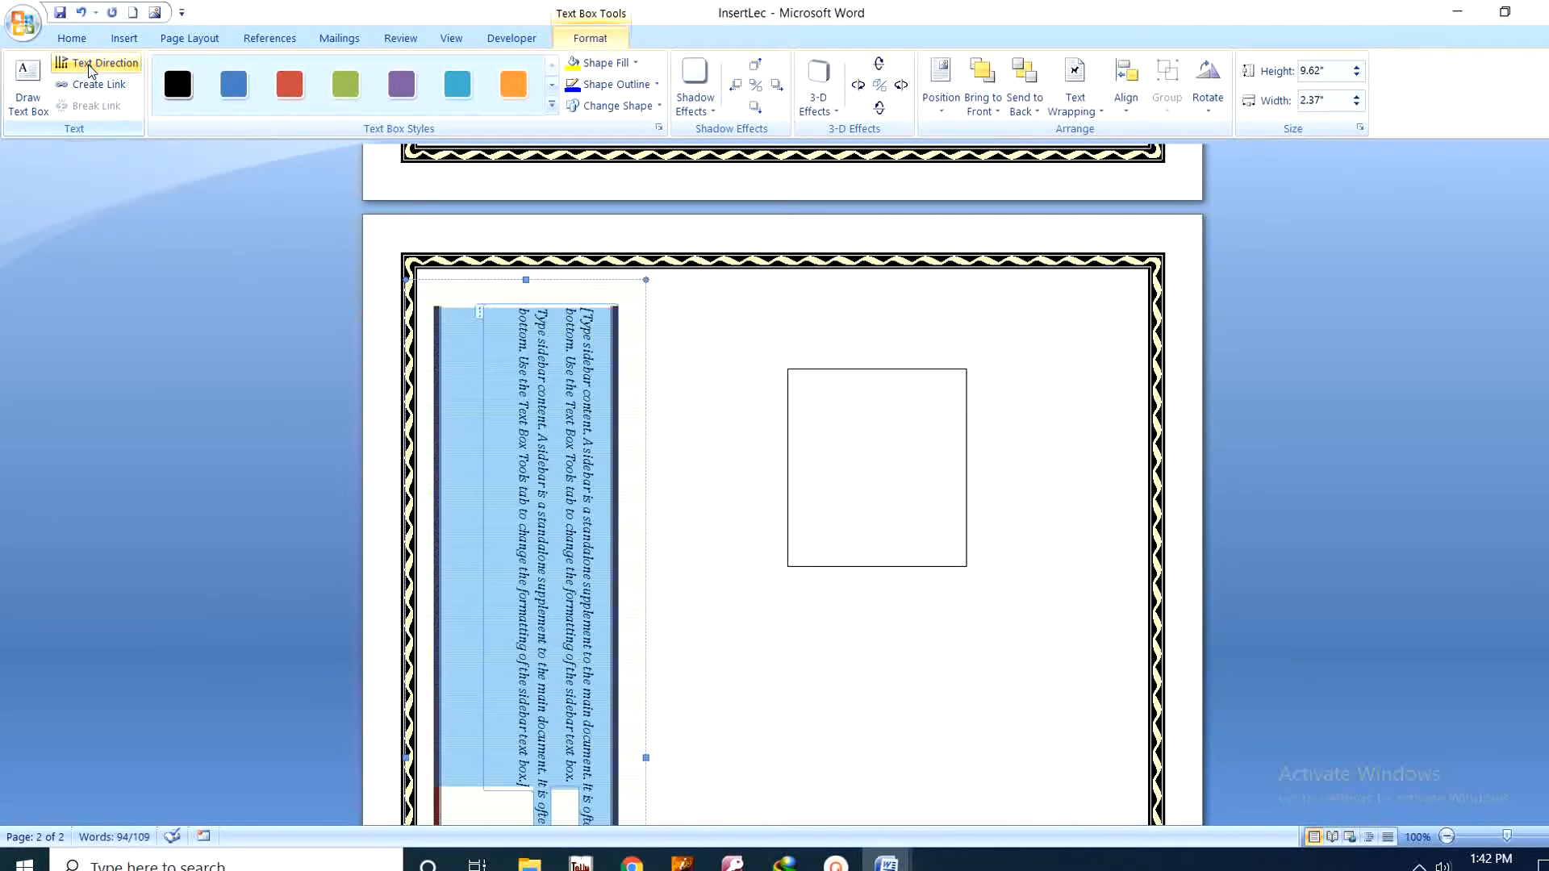
click(90, 71)
click(90, 71)
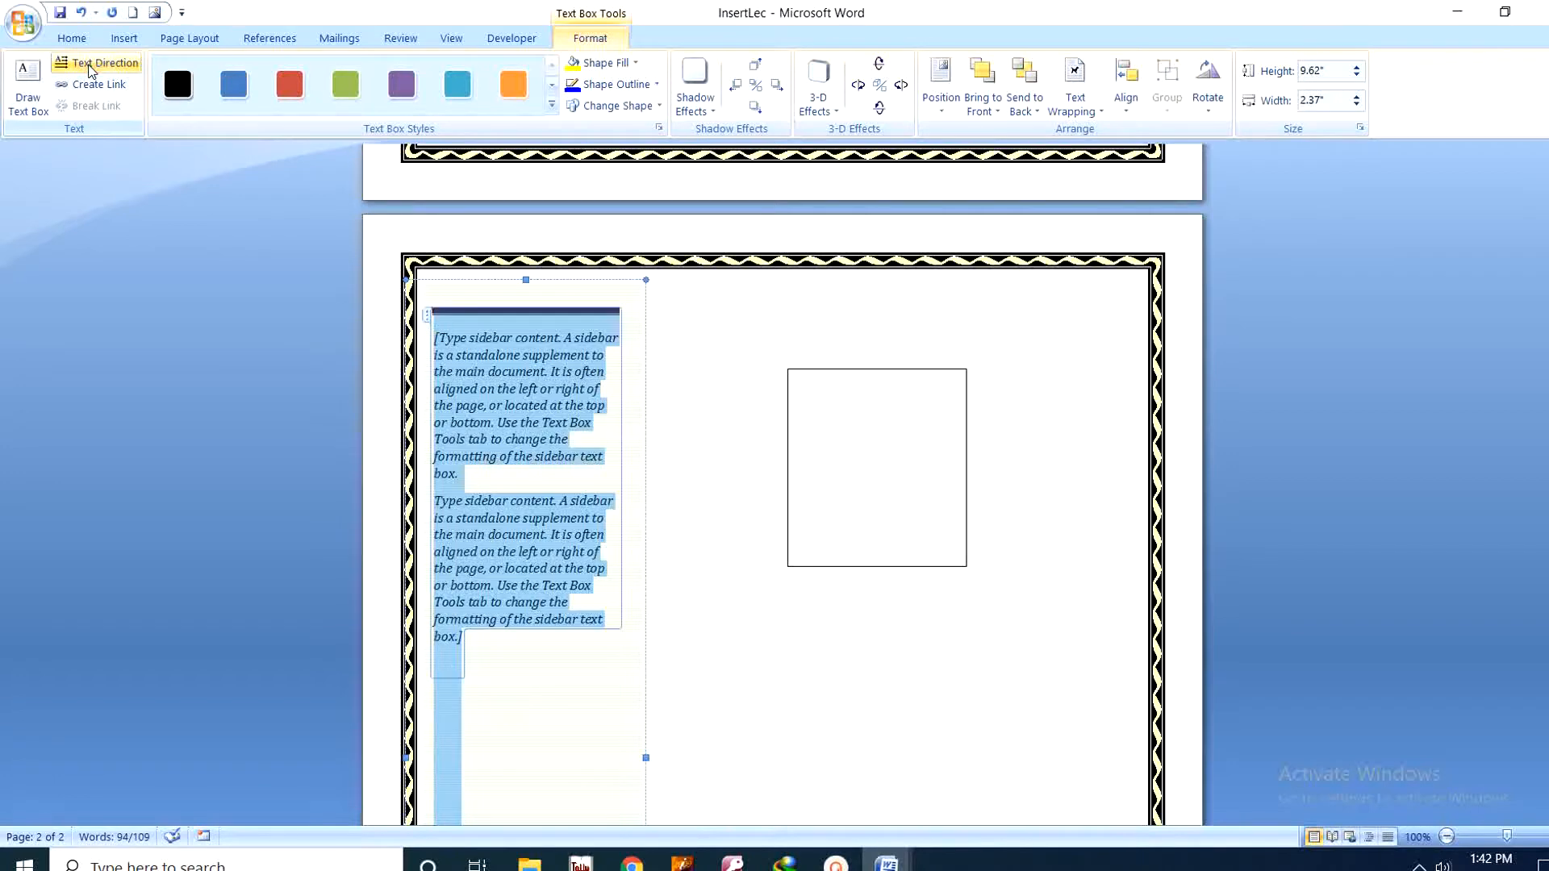
click(90, 71)
click(91, 71)
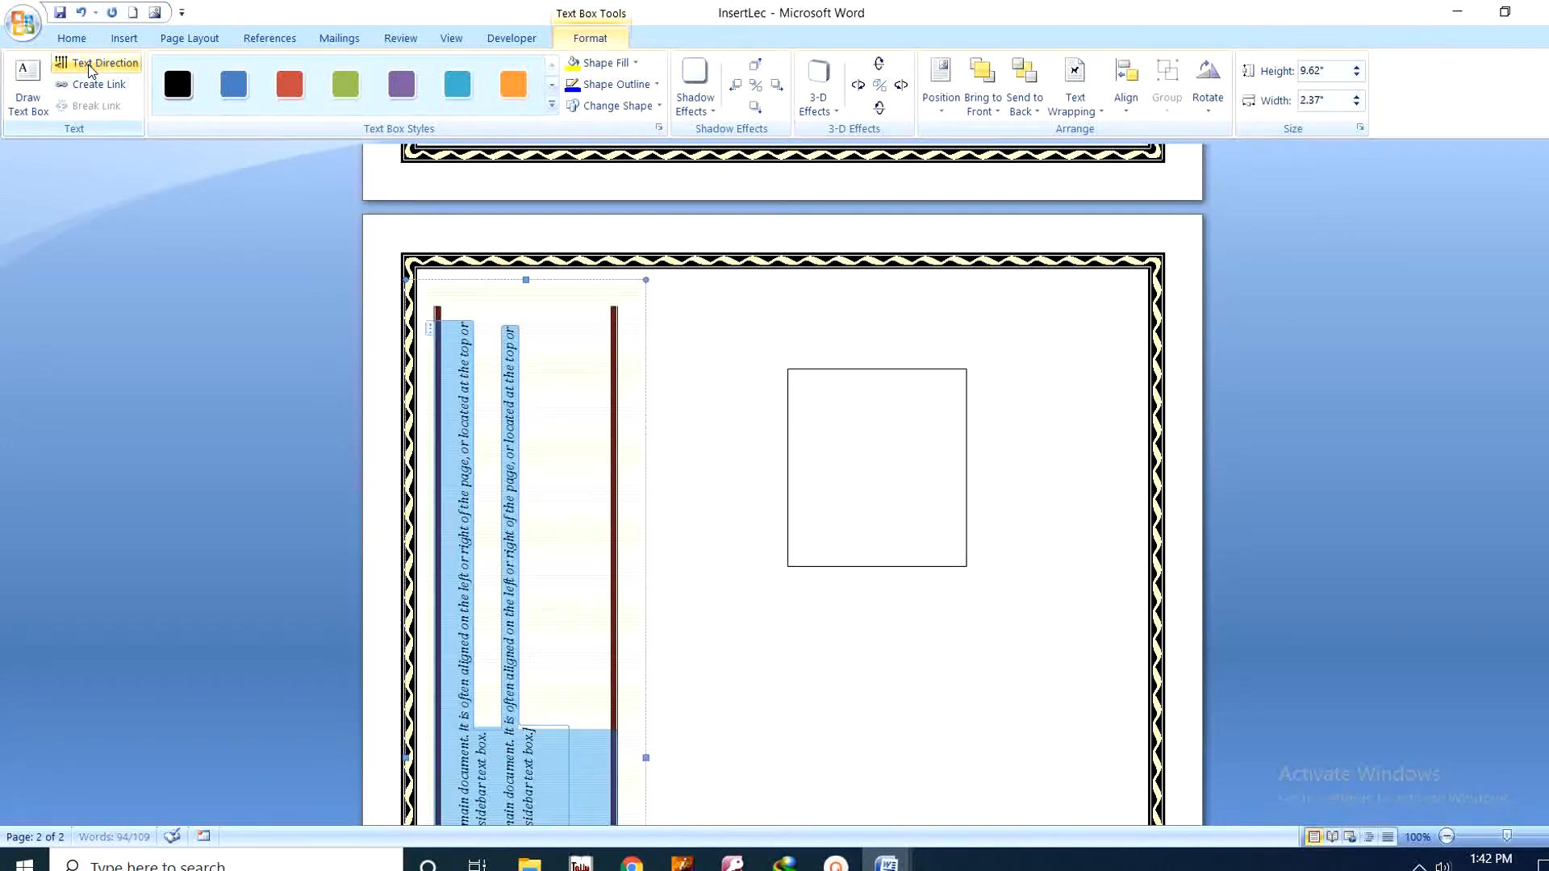
click(91, 71)
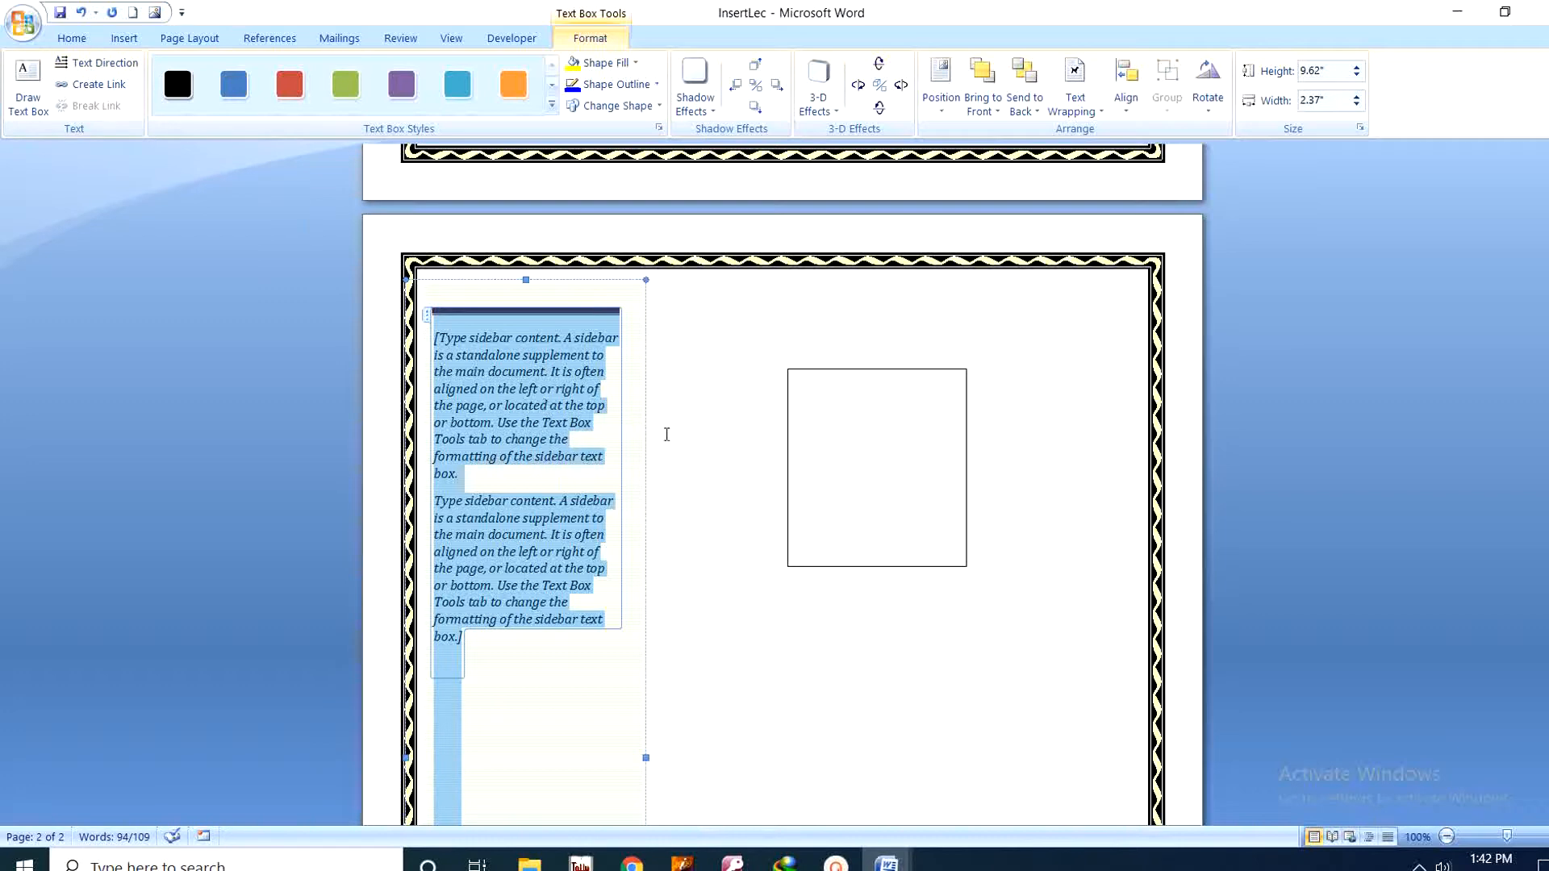
Replace the sidebar's placeholder content with the text "hjhkjhhkkhjhkkk"
click(700, 449)
click(575, 424)
text(hjhkjhh)
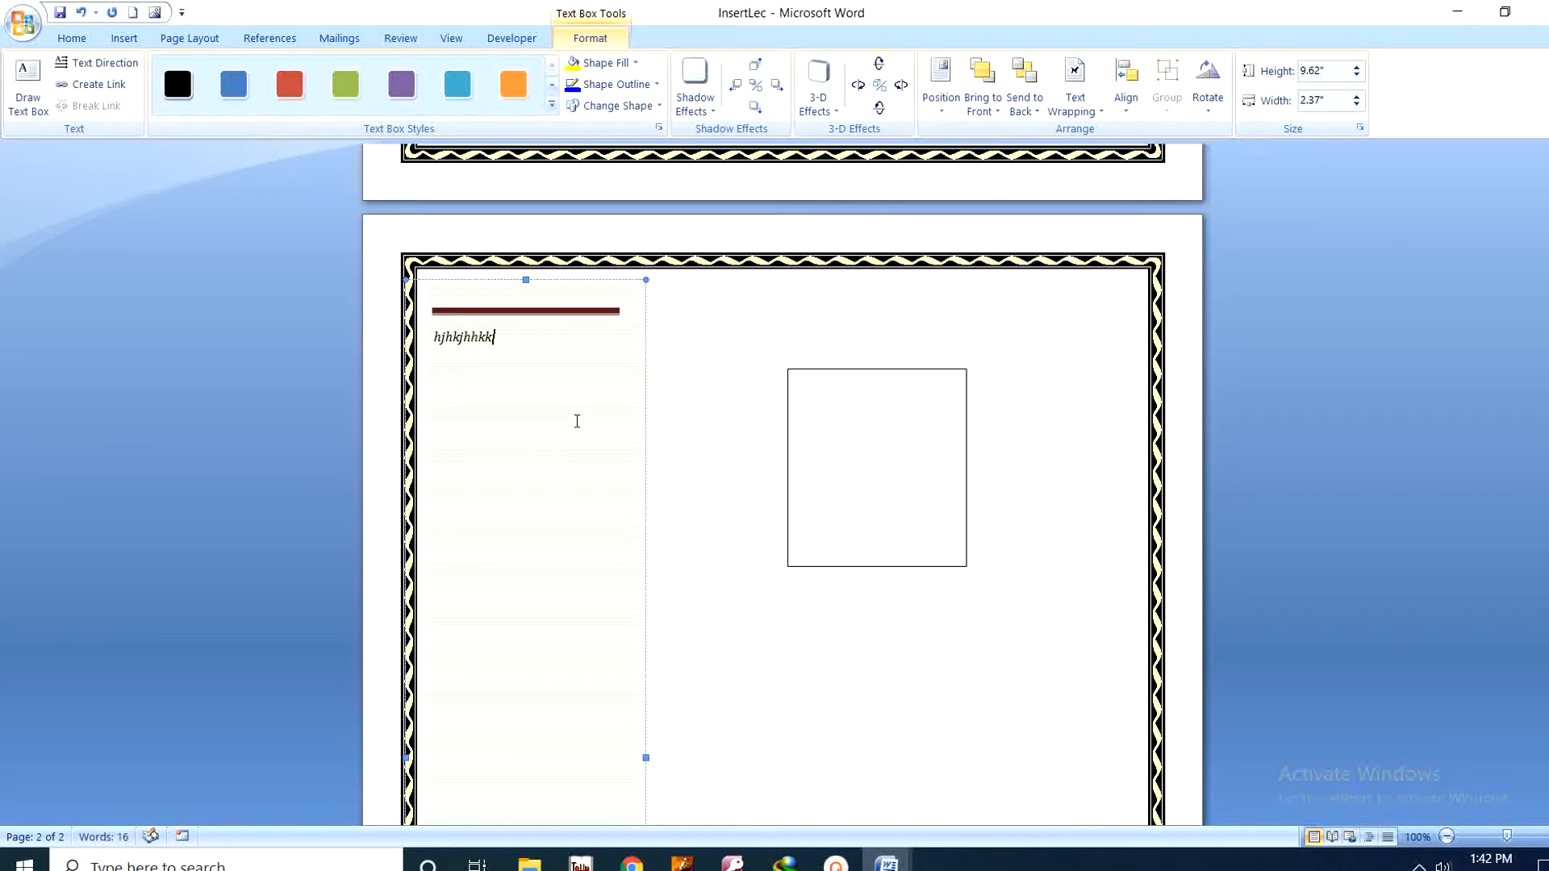
text(kkhjhkkk)
Fill the sidebar text box with the picture 17-12-2015 from the ACADEMY folder on Local Disk (E:)
click(626, 297)
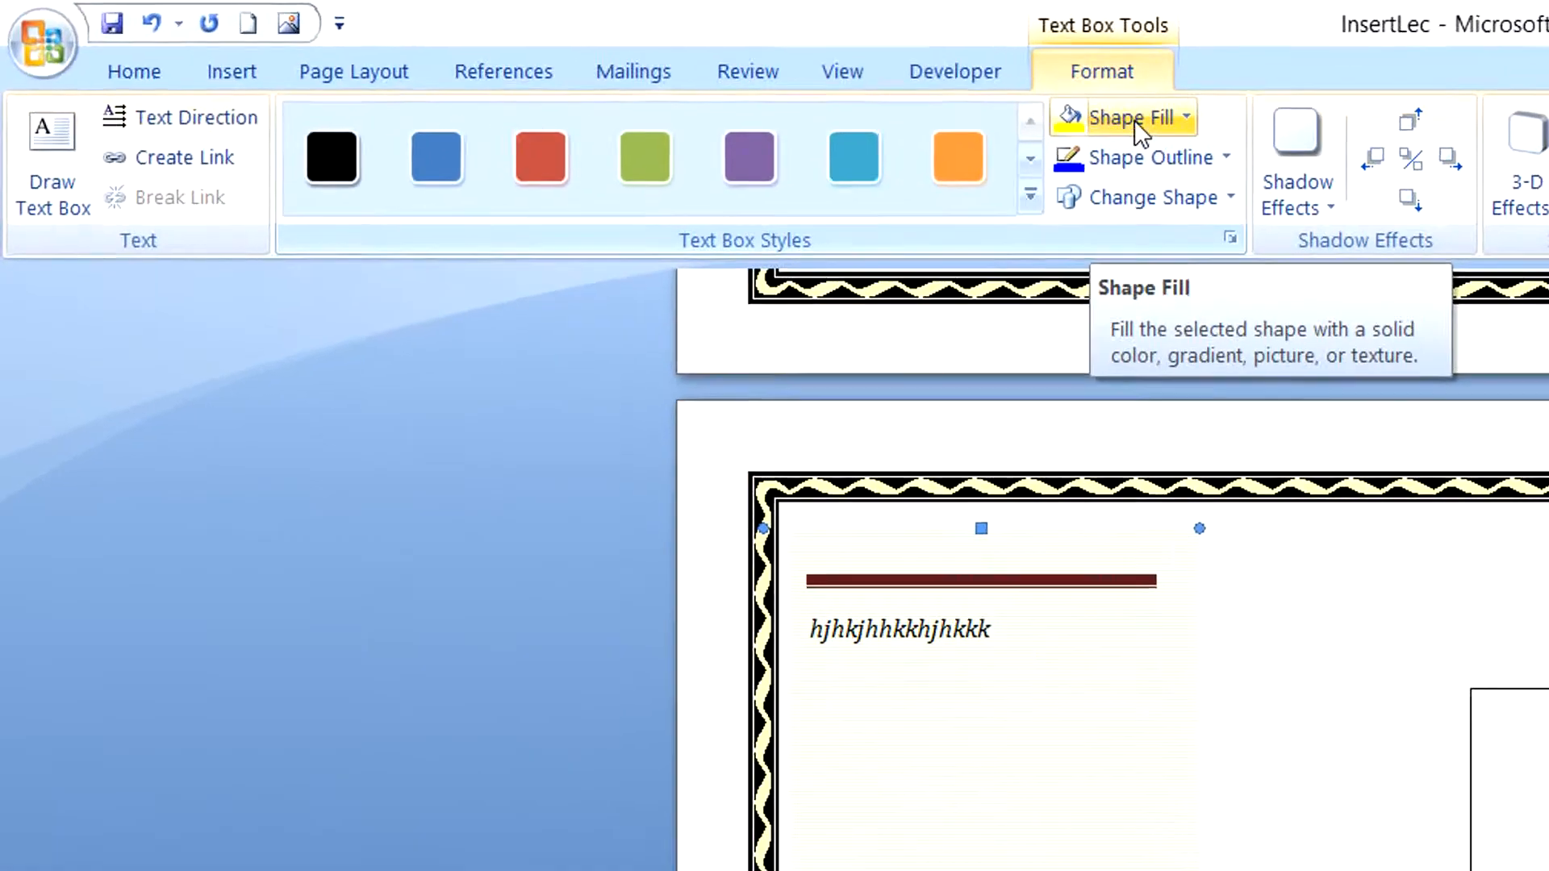
click(1182, 118)
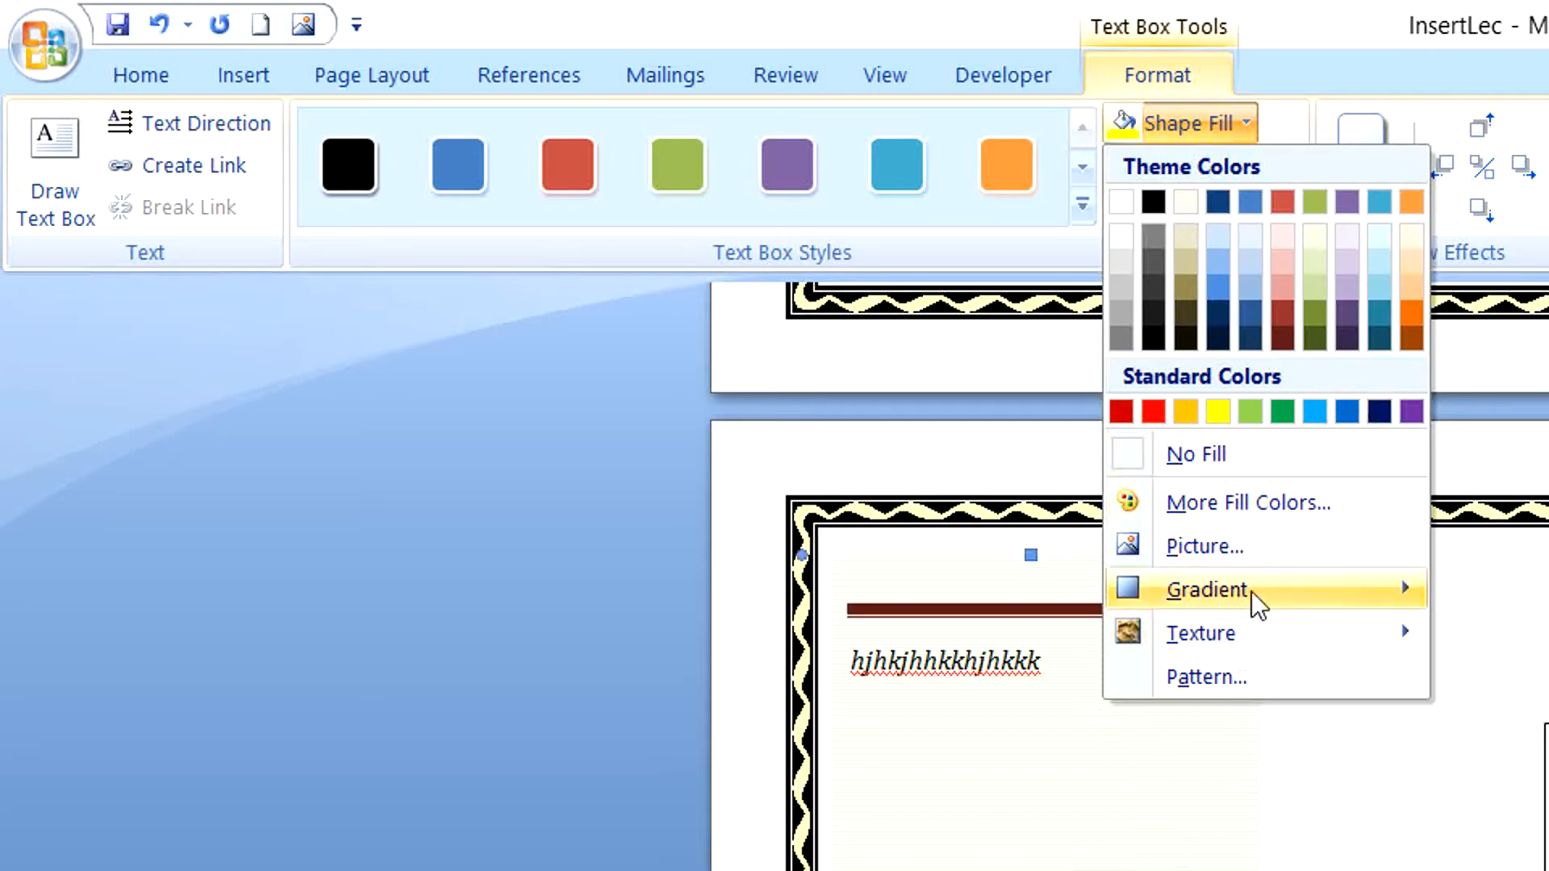
click(1207, 550)
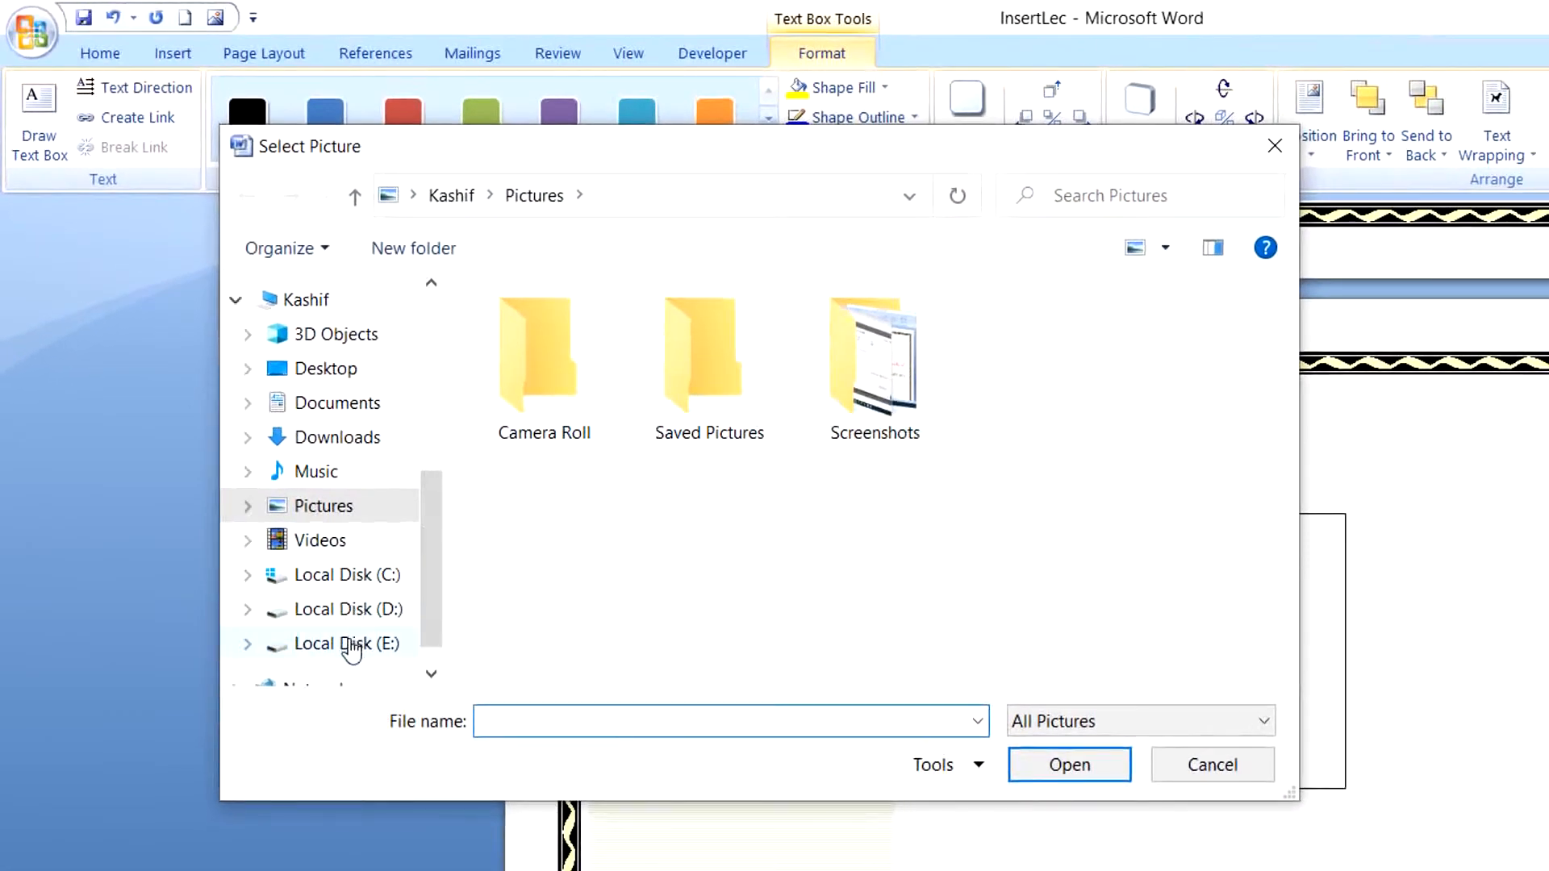
click(351, 645)
double_click(547, 332)
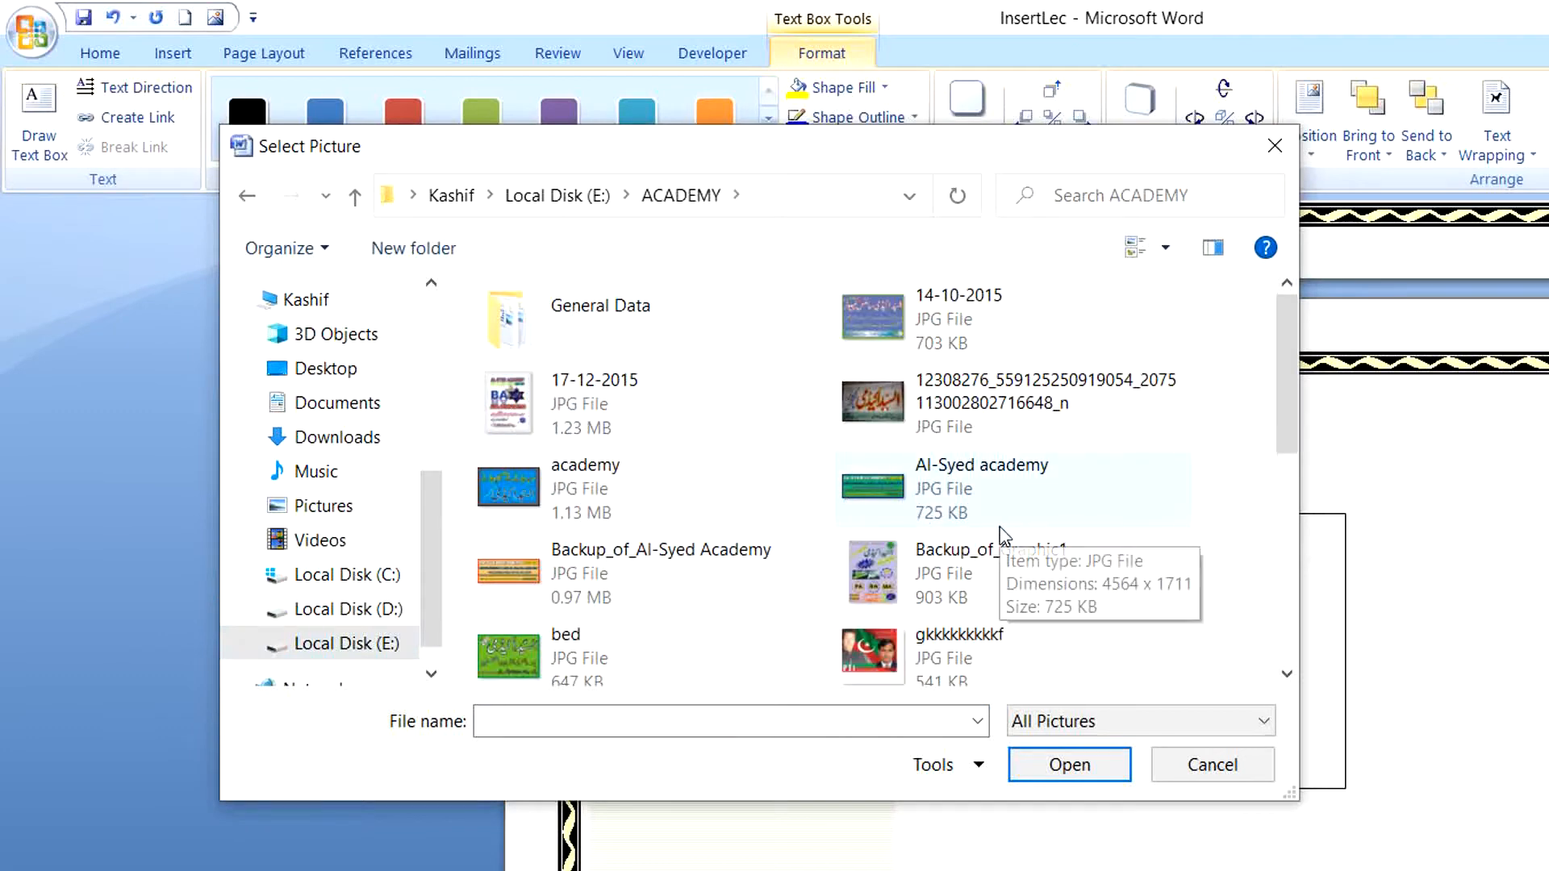
scroll(999, 533, down, 5)
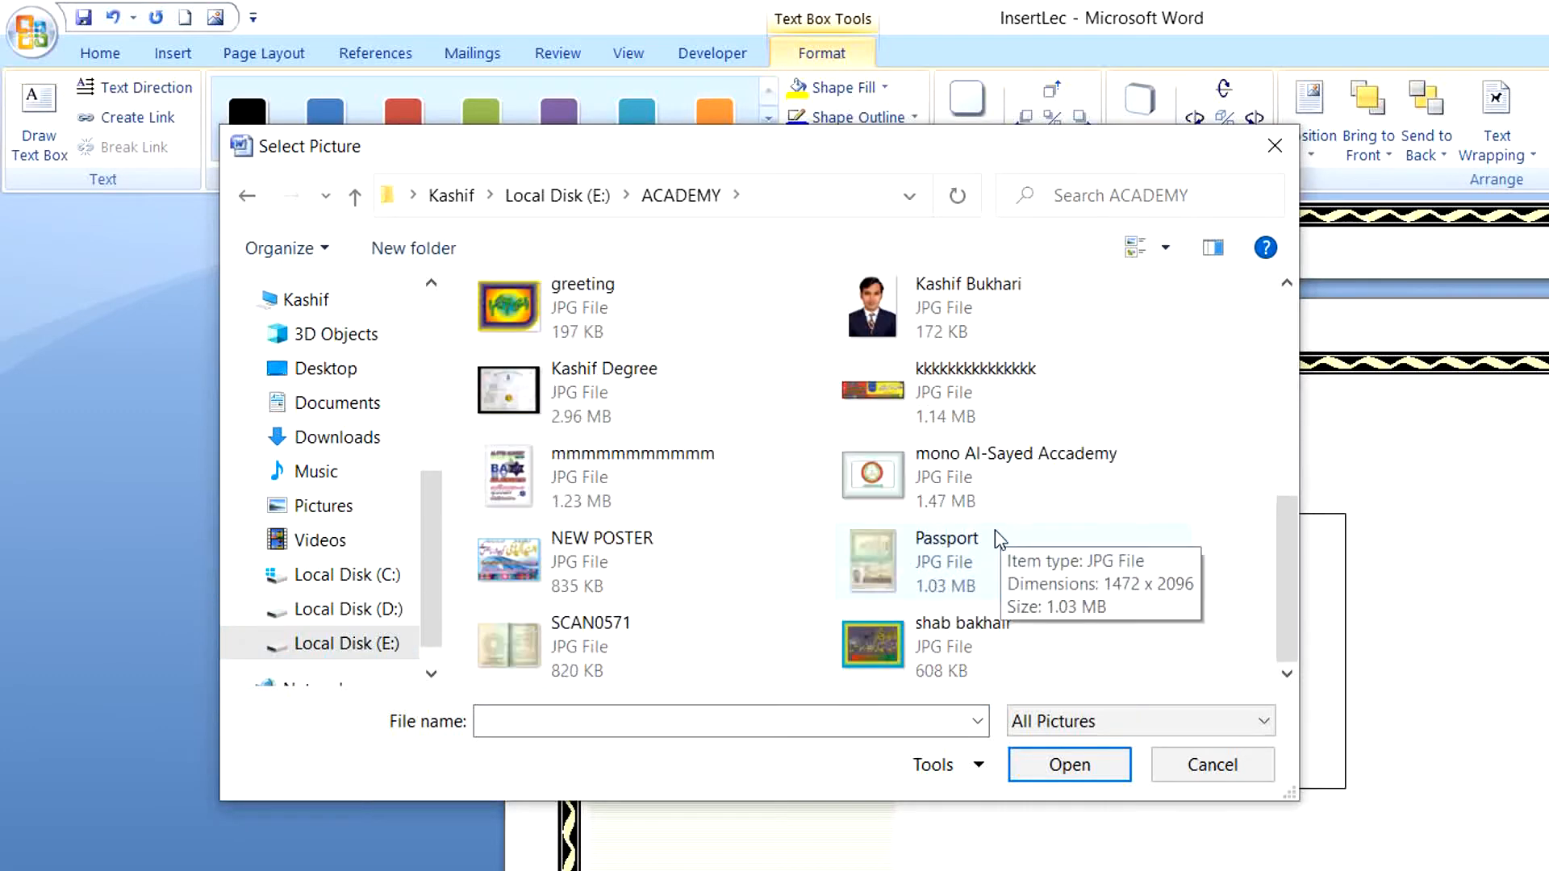
scroll(986, 533, up, 5)
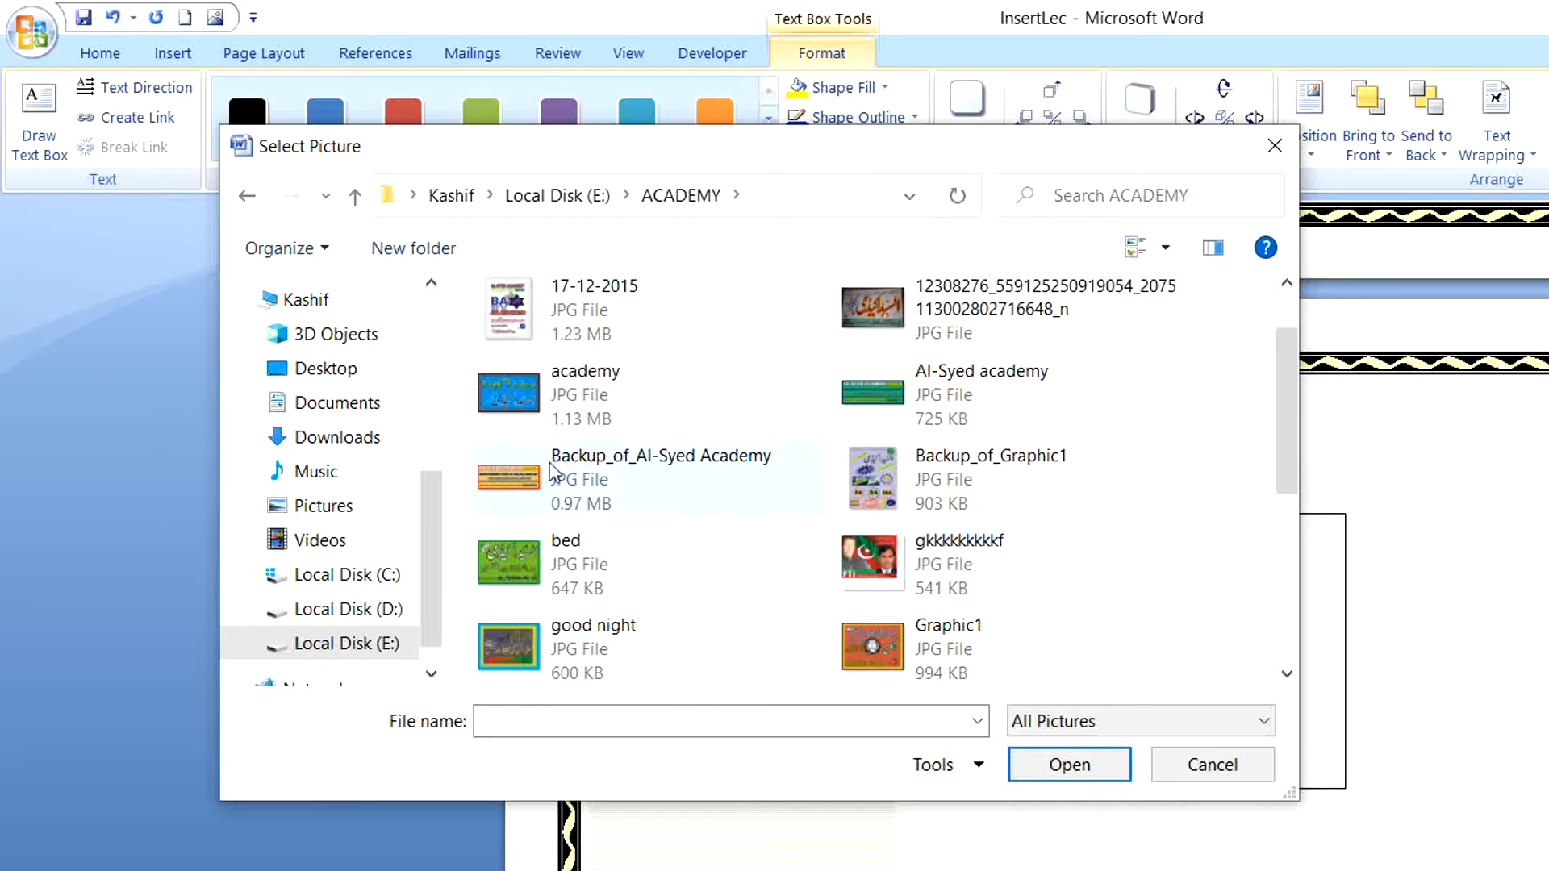
click(520, 337)
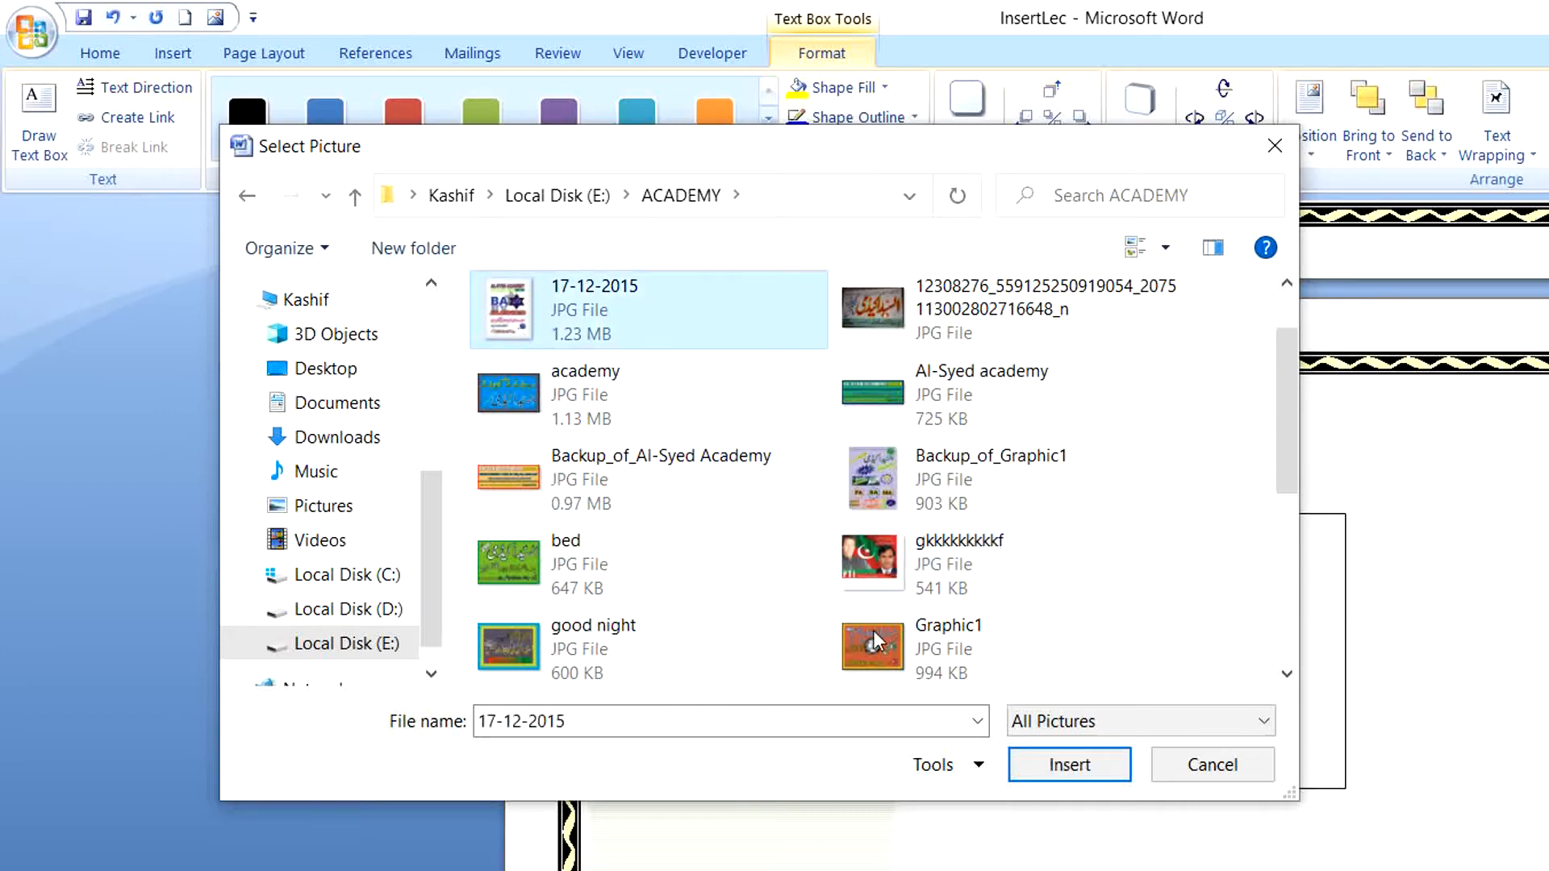
click(1058, 766)
scroll(873, 694, down, 9)
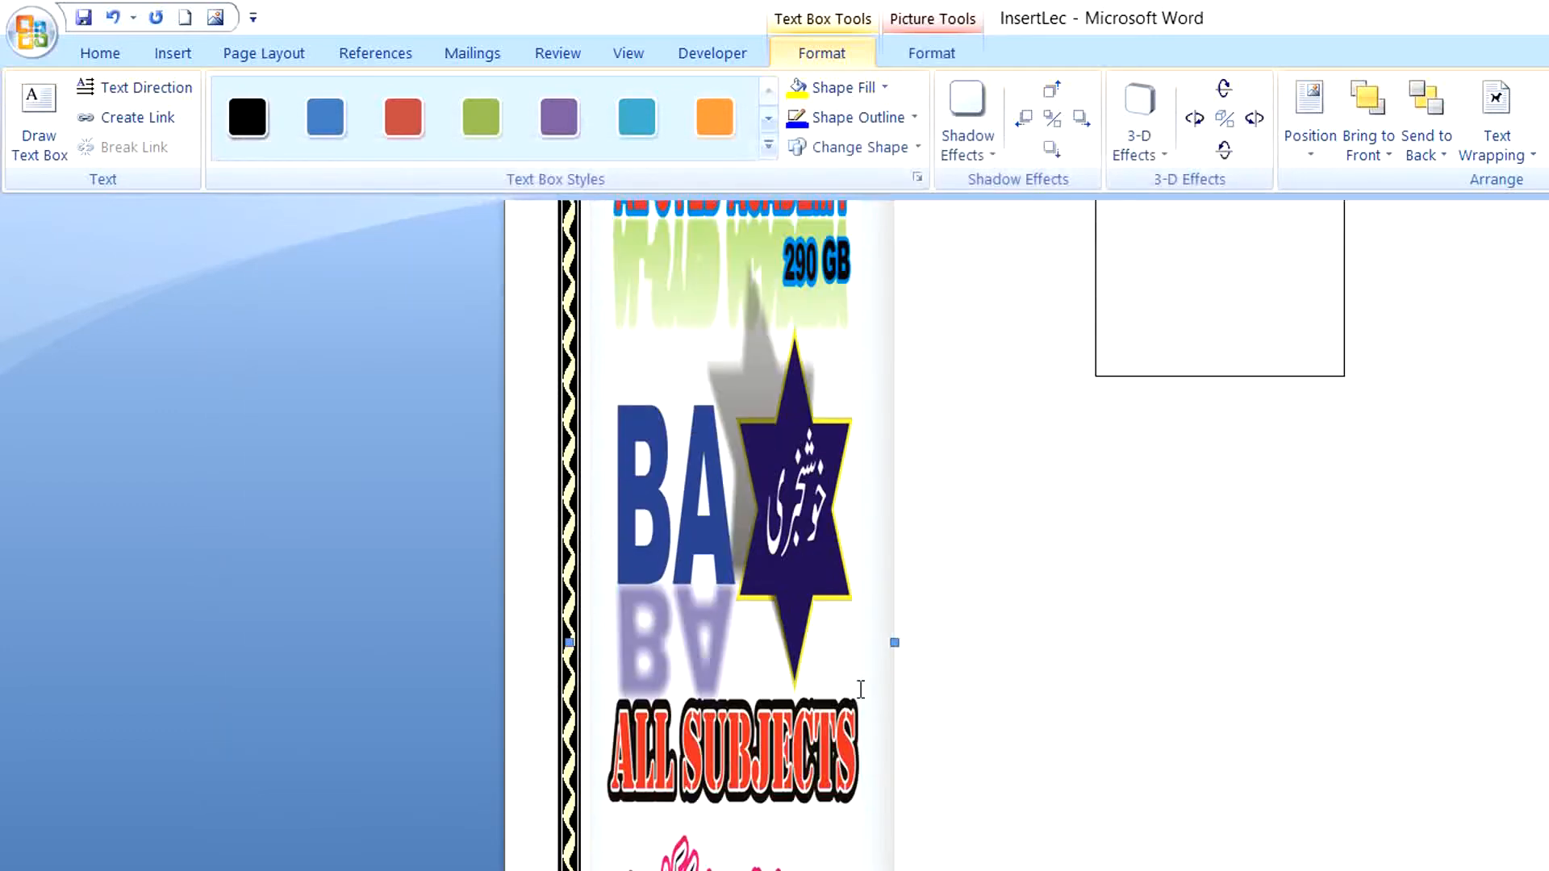
scroll(852, 690, up, 5)
scroll(851, 690, up, 5)
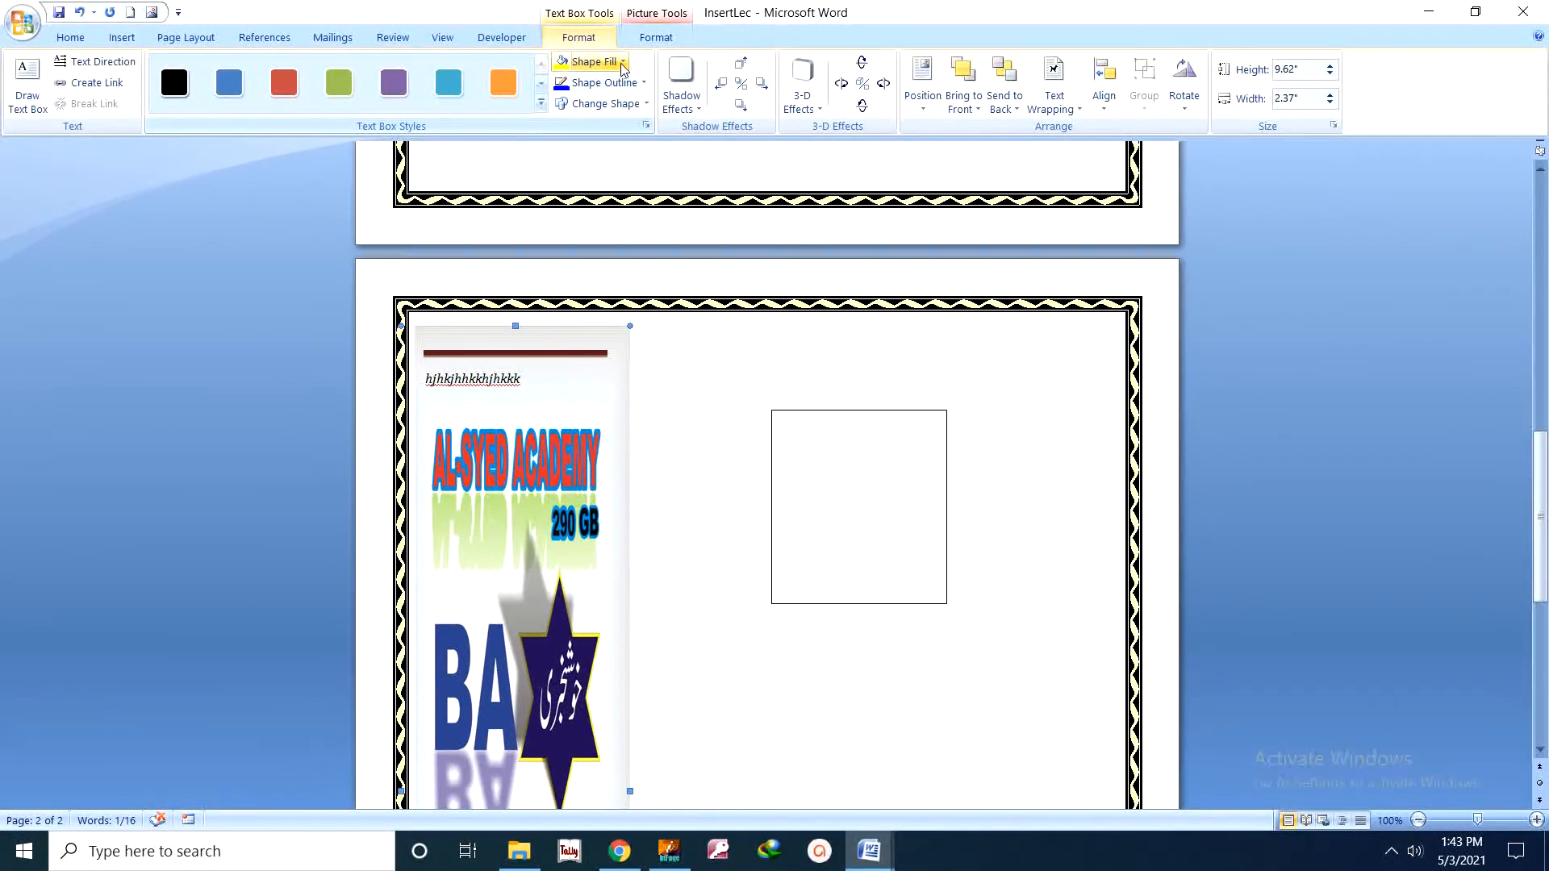
Browse the gradient fills, and fill the sidebar text box with the light blue water droplets texture
click(622, 62)
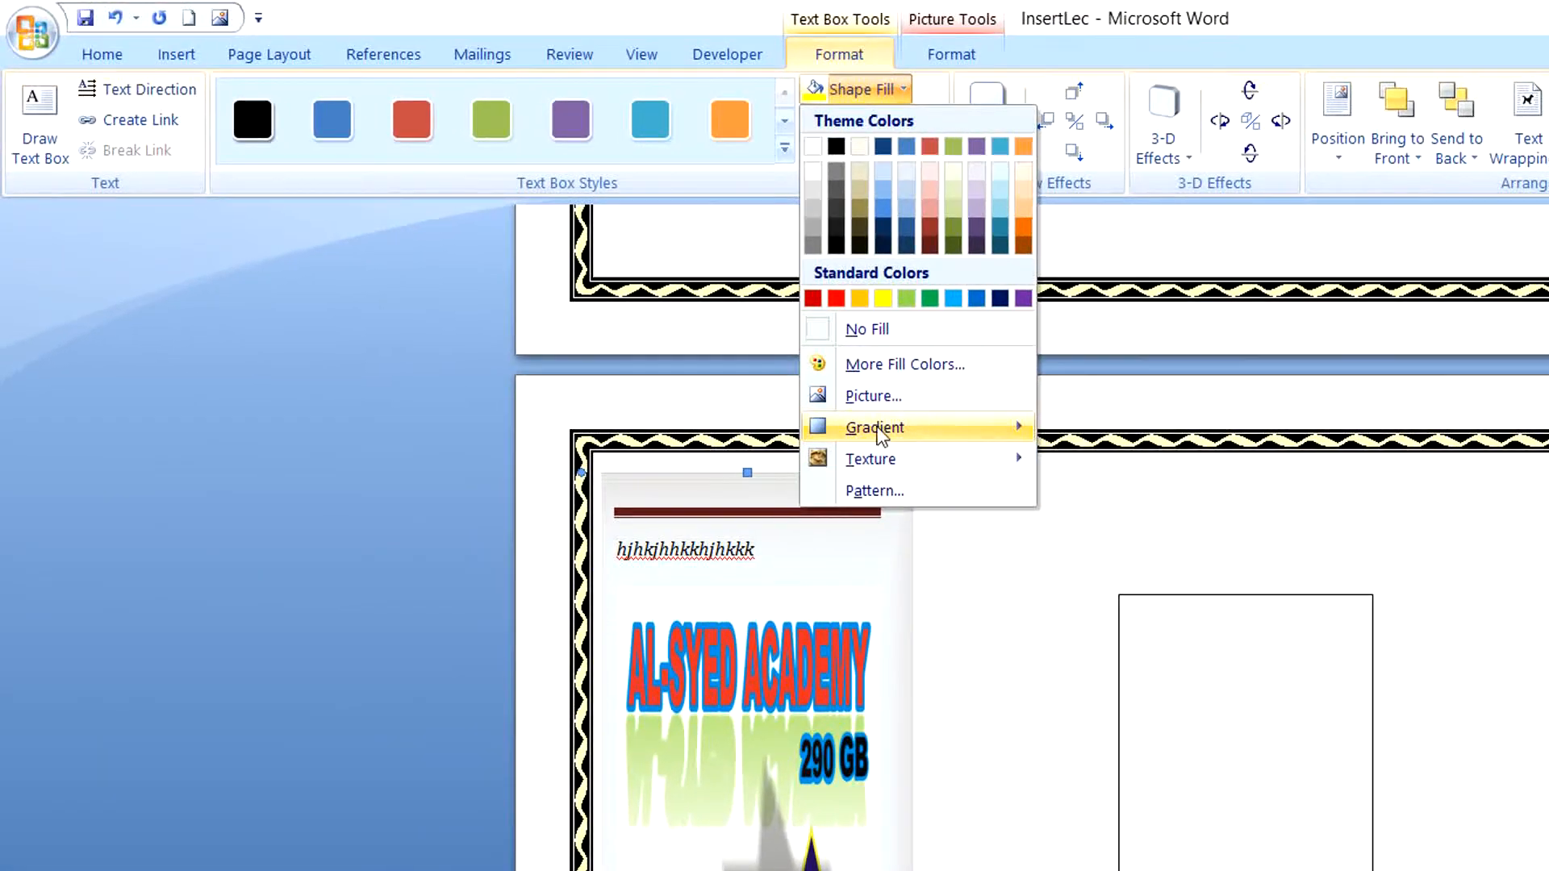
mouse_move(599, 300)
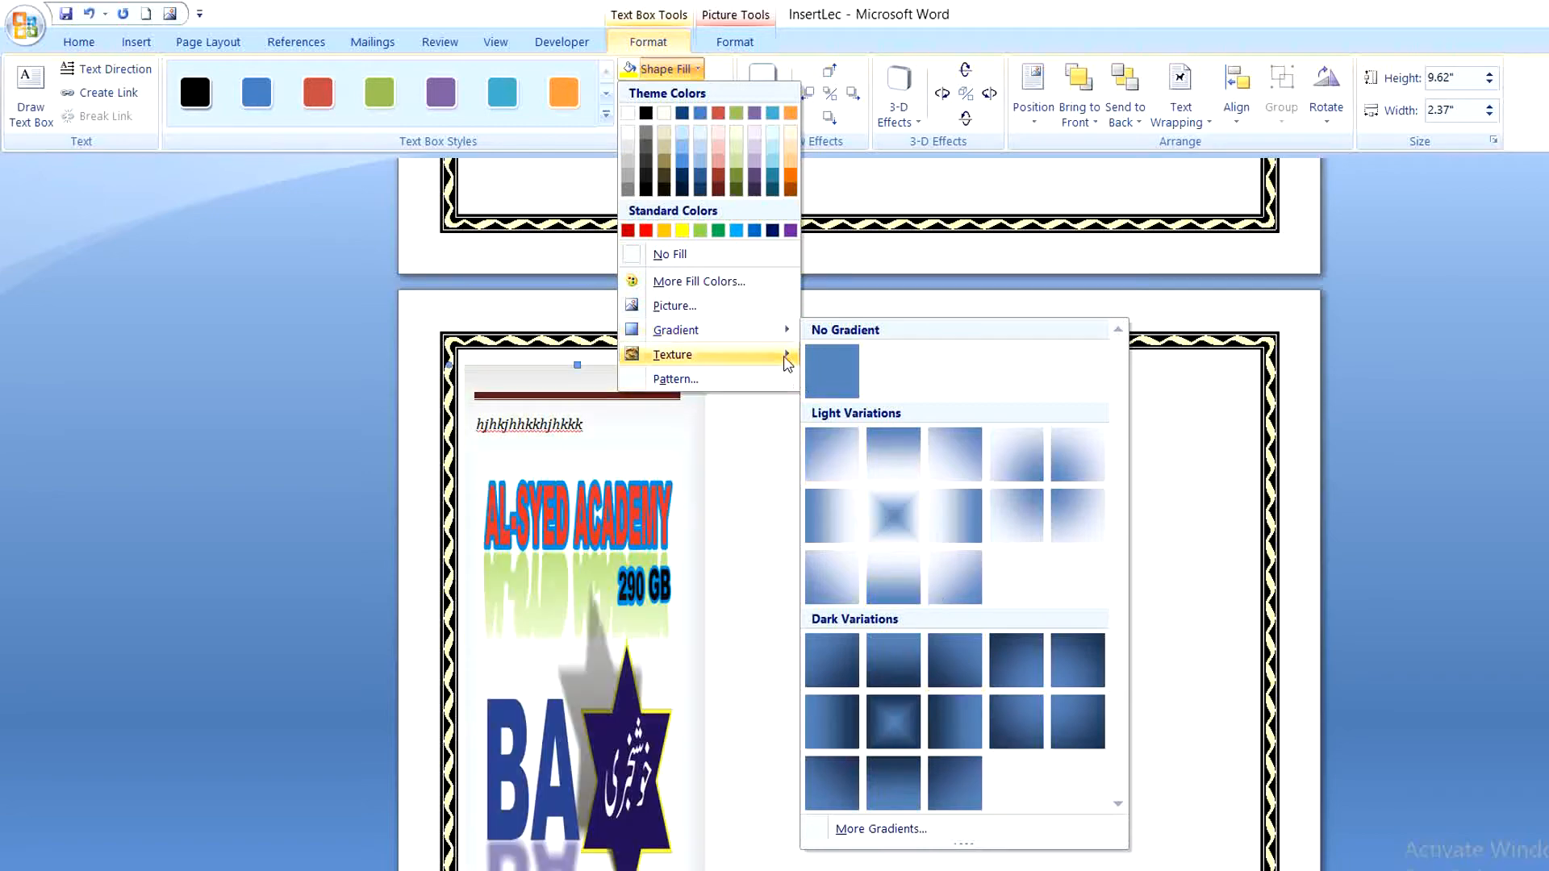
mouse_move(788, 363)
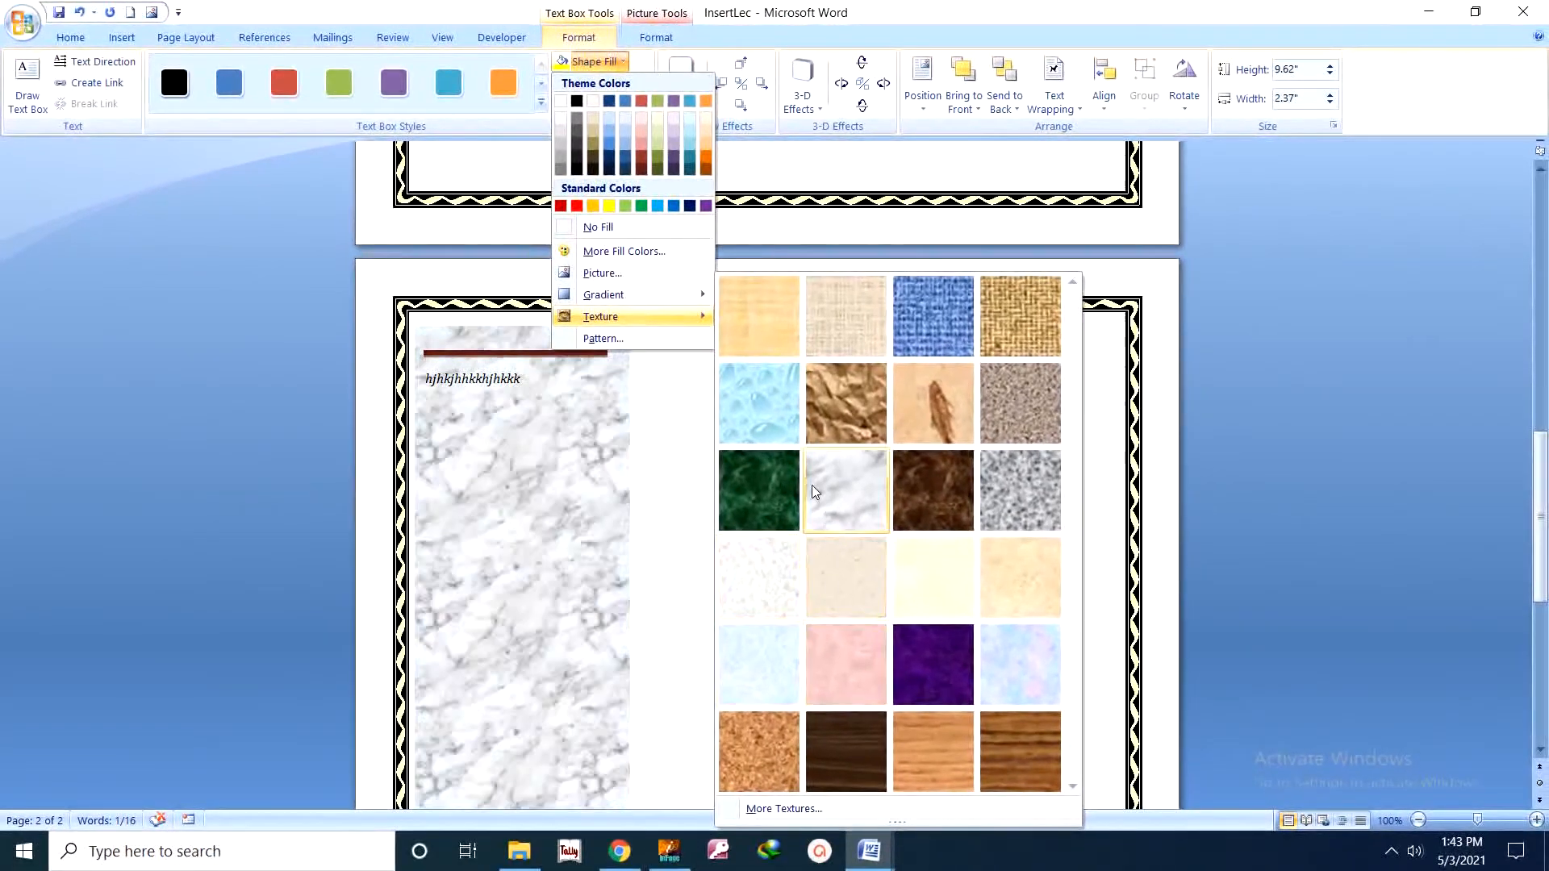
click(767, 428)
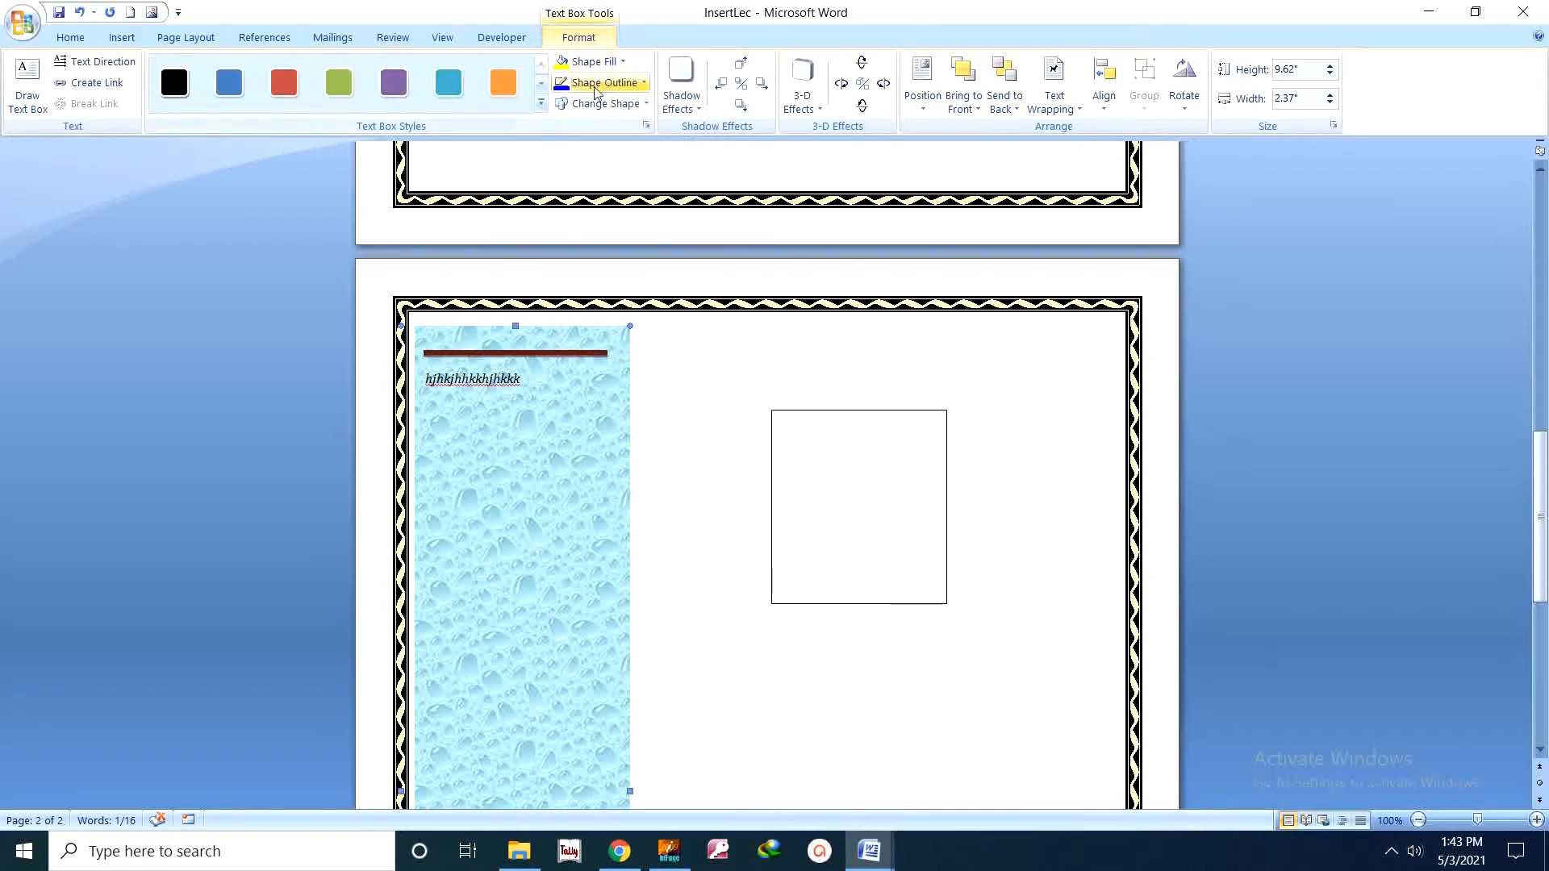
Change the sidebar text box's shape to the horizontal scroll from Stars and Banners
click(643, 106)
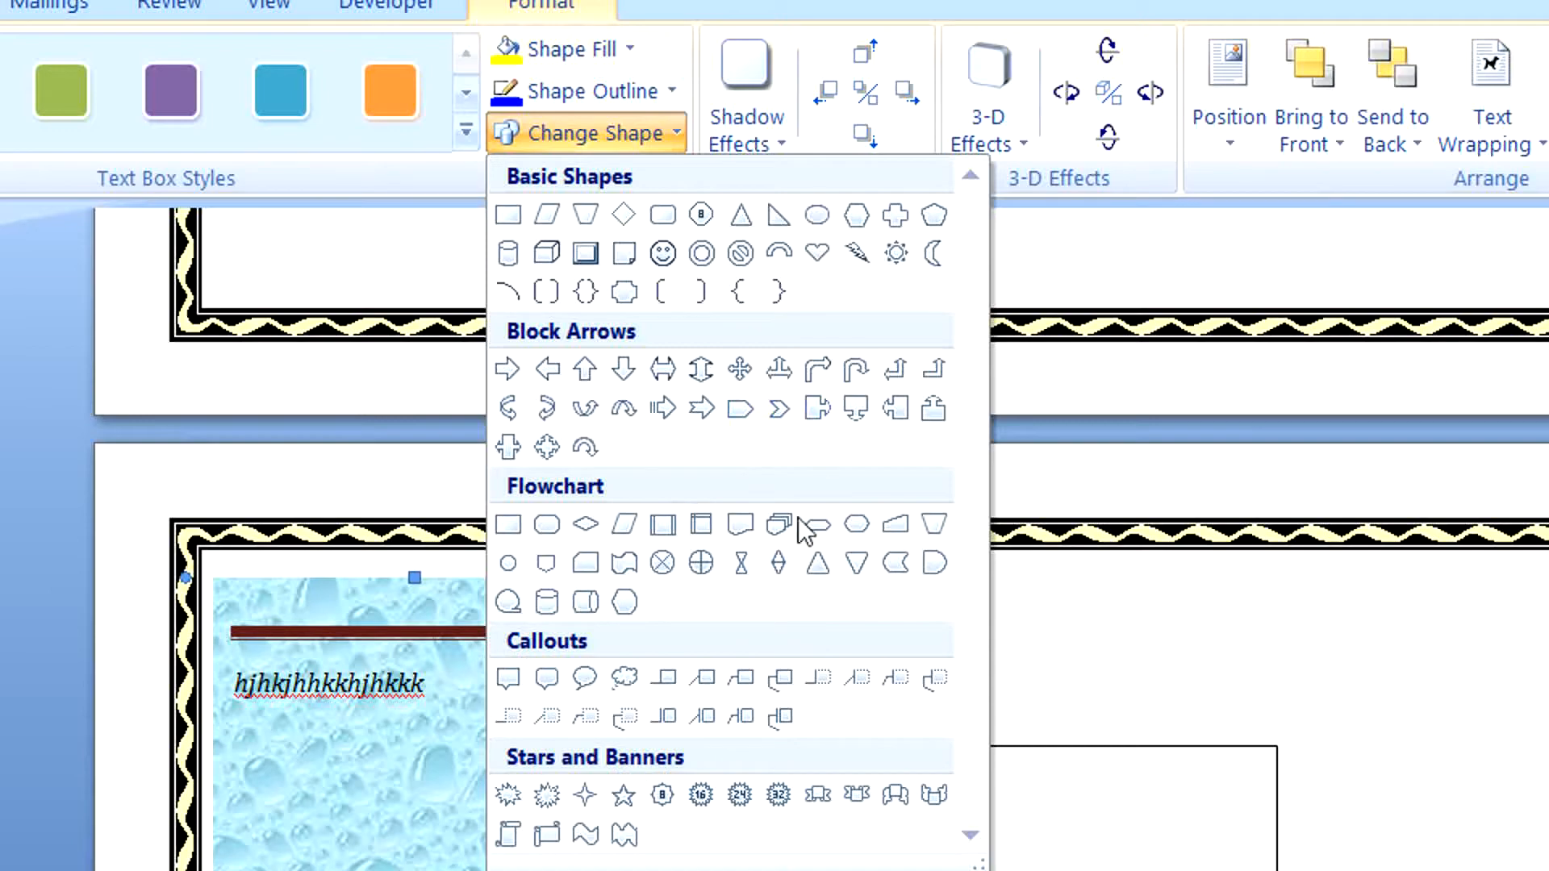
click(546, 834)
scroll(770, 804, down, 5)
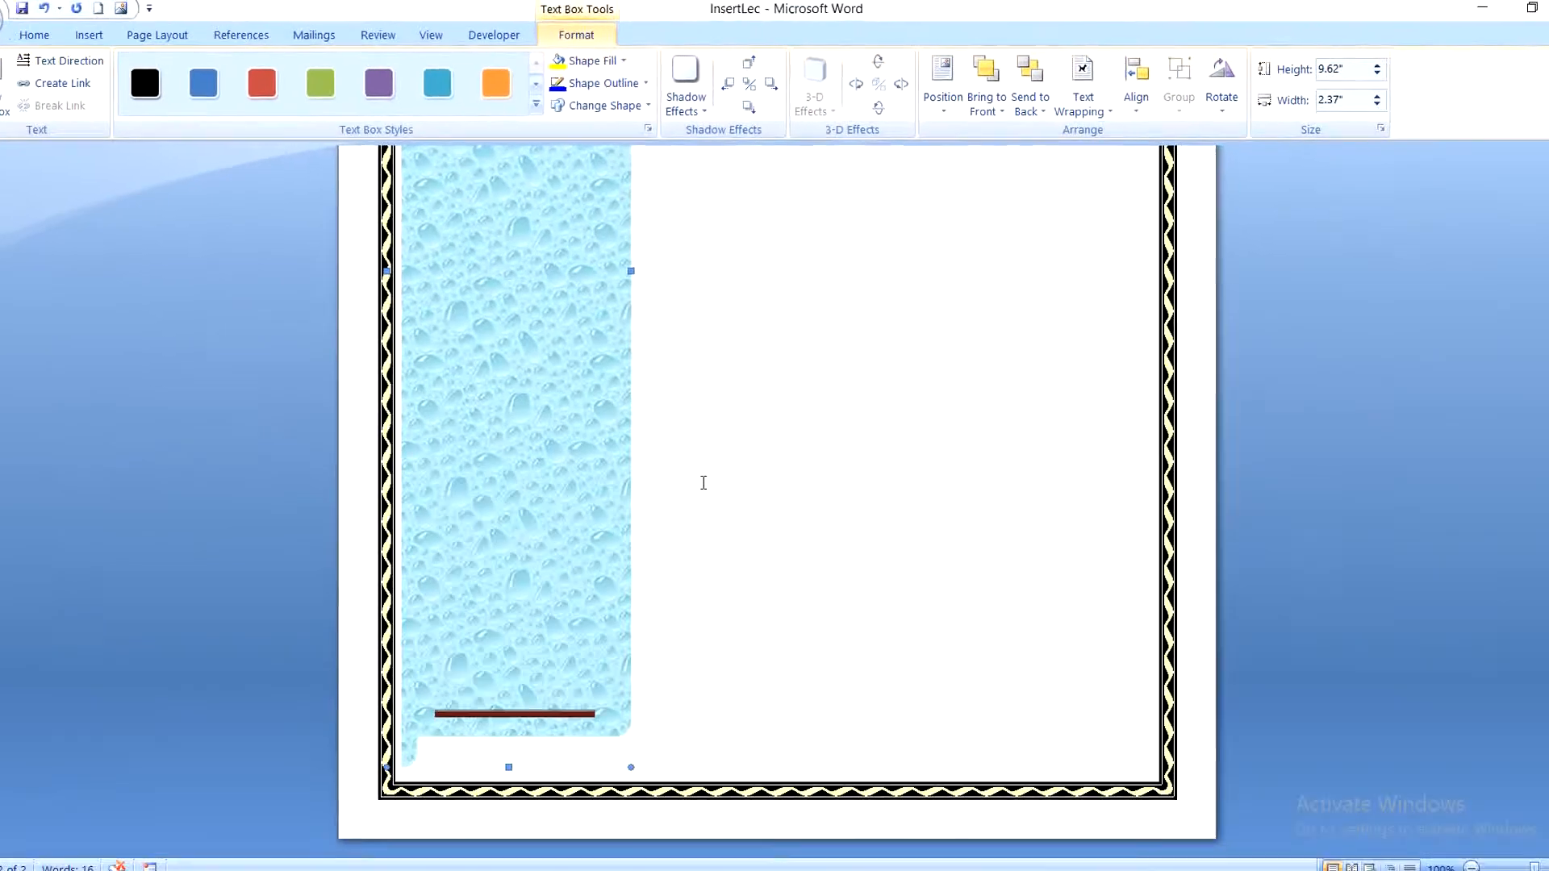
scroll(788, 850, up, 4)
scroll(701, 461, up, 3)
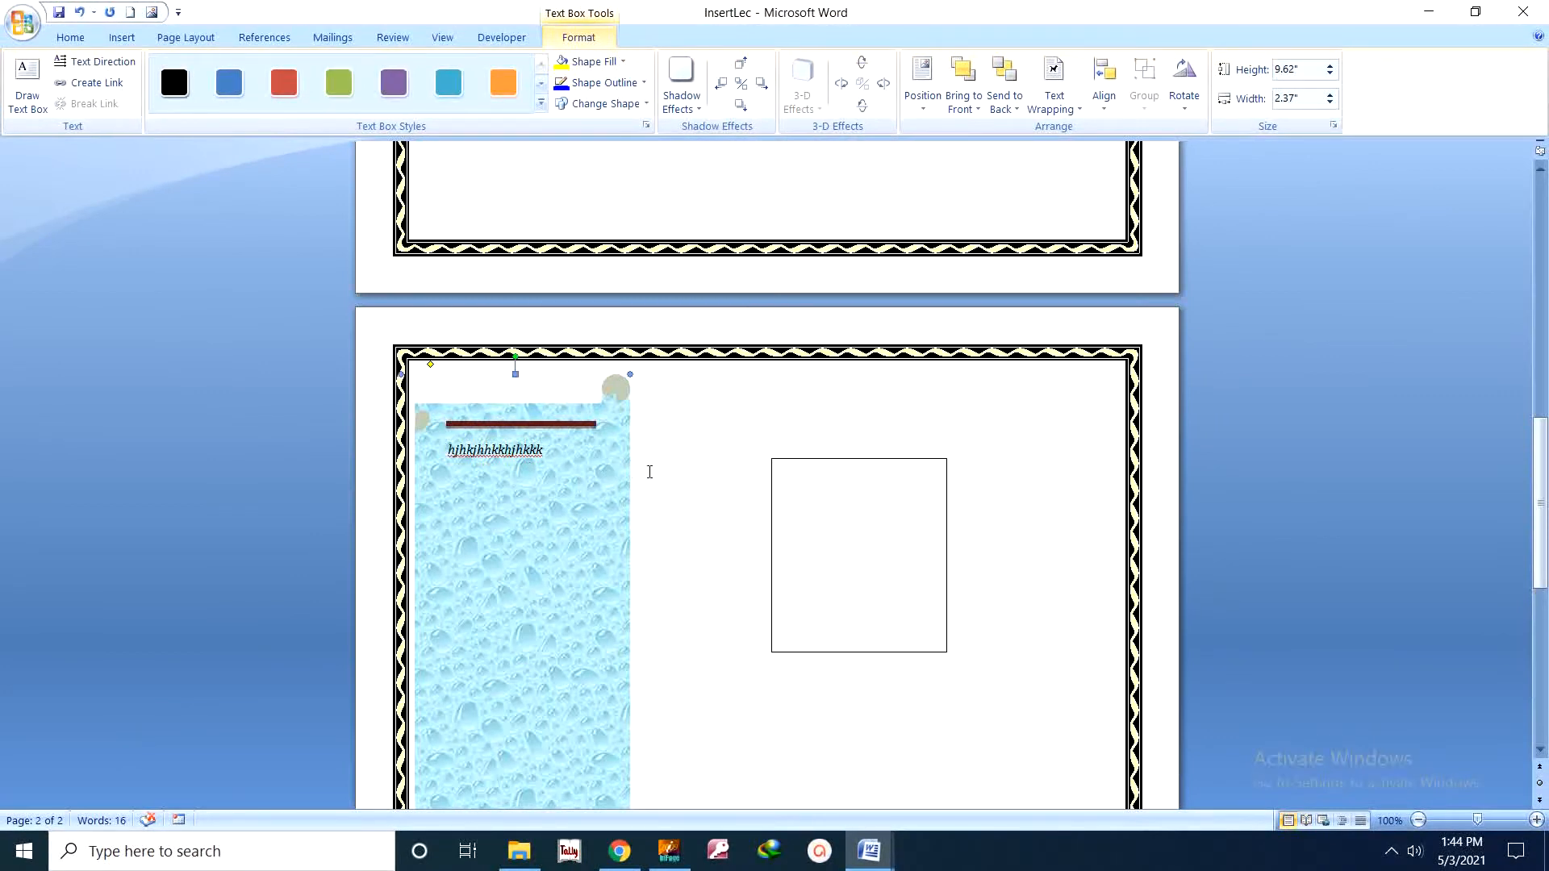
Apply the drop shadow that falls to the upper right to the sidebar text box
click(774, 488)
key(Delete)
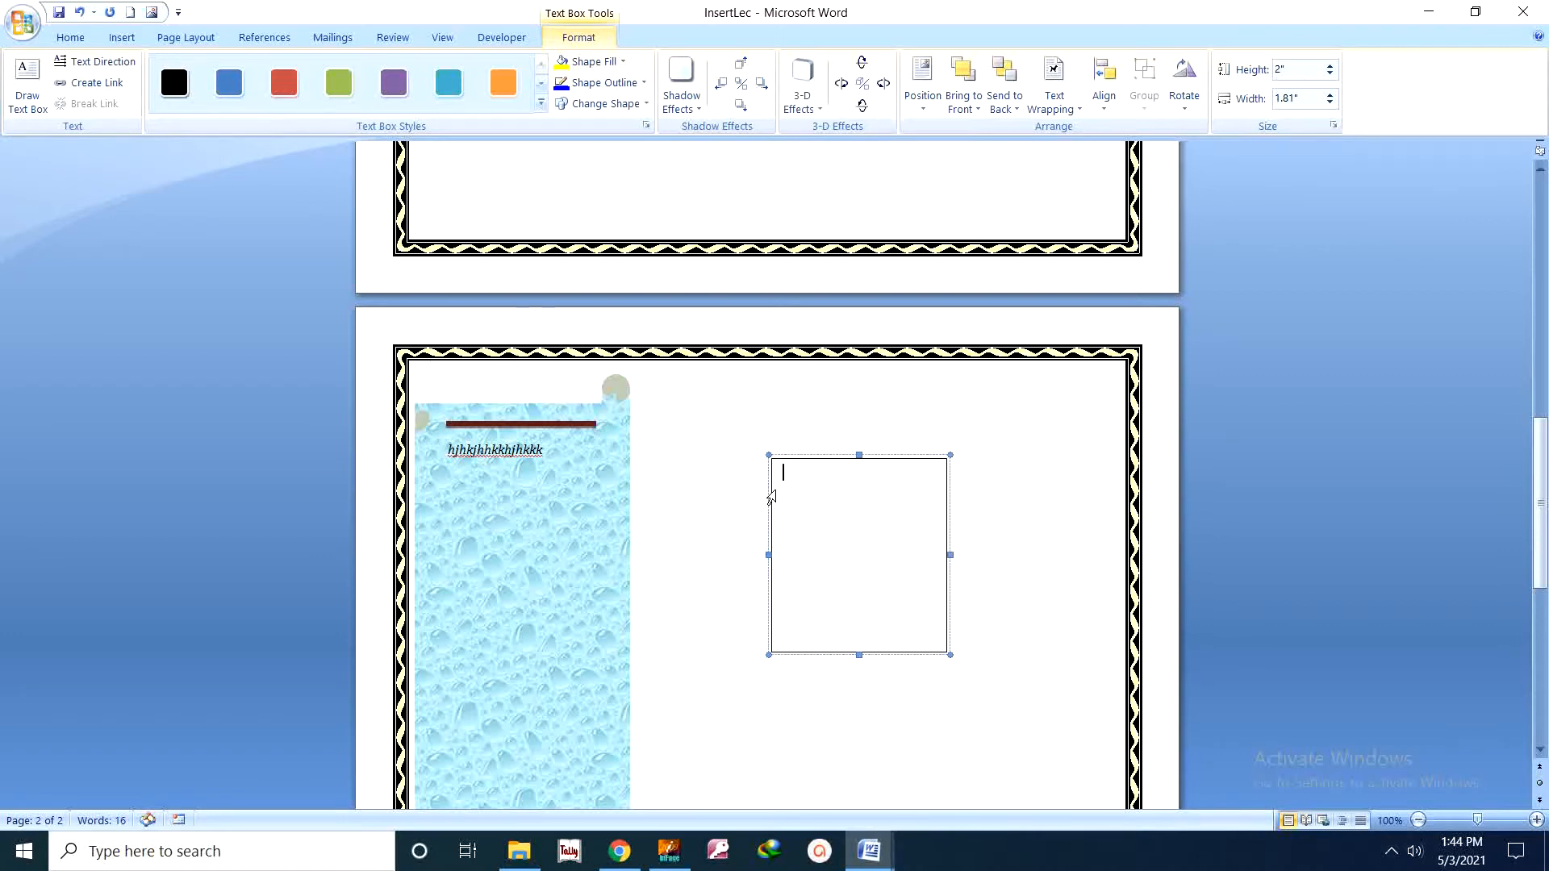
click(515, 492)
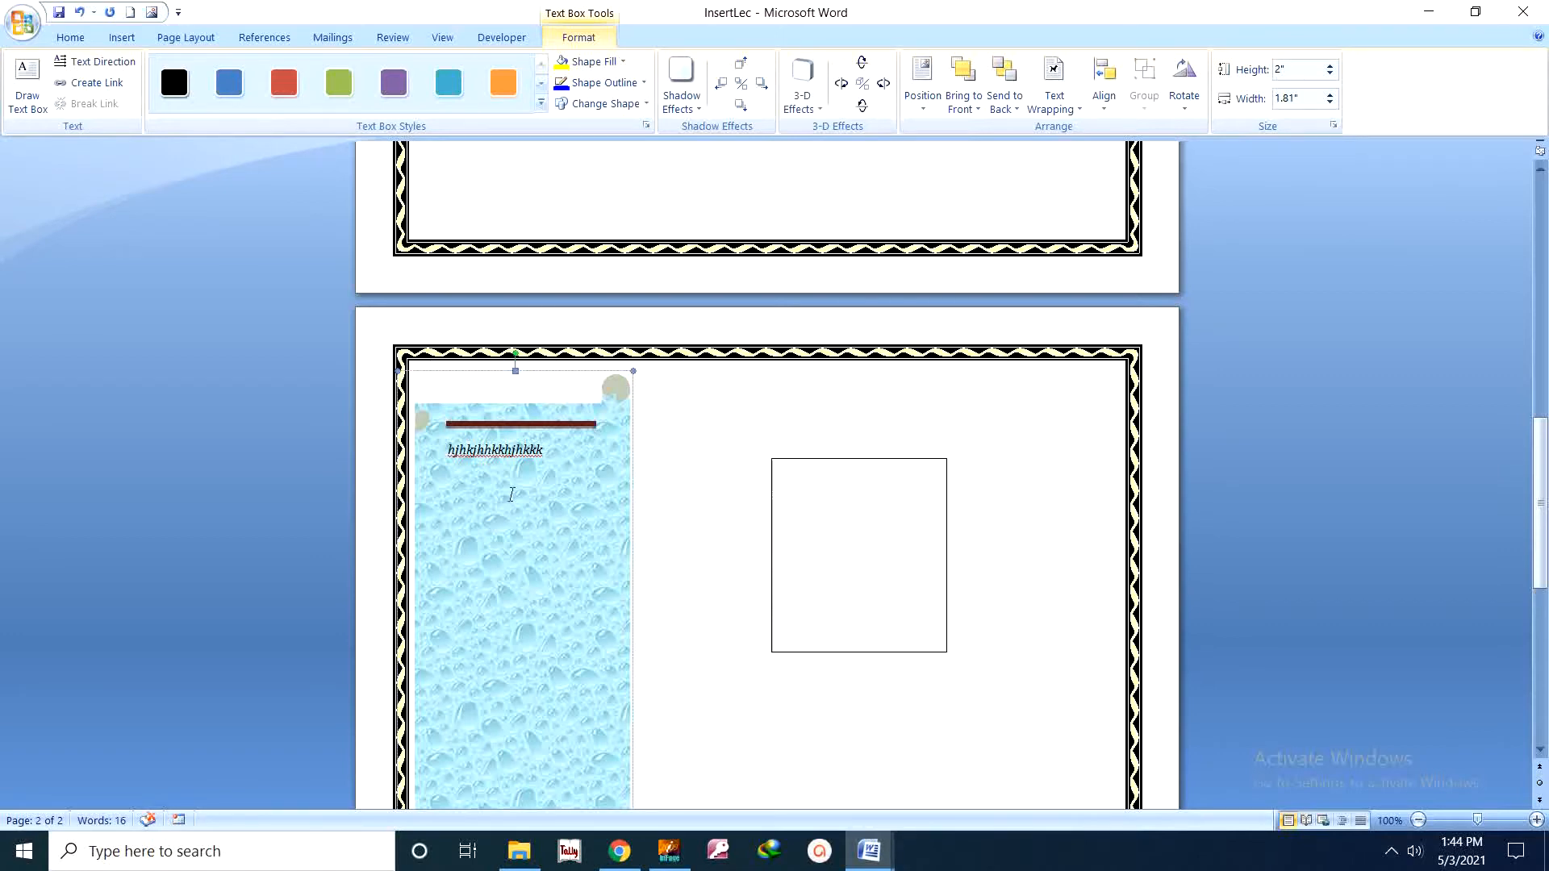
click(701, 111)
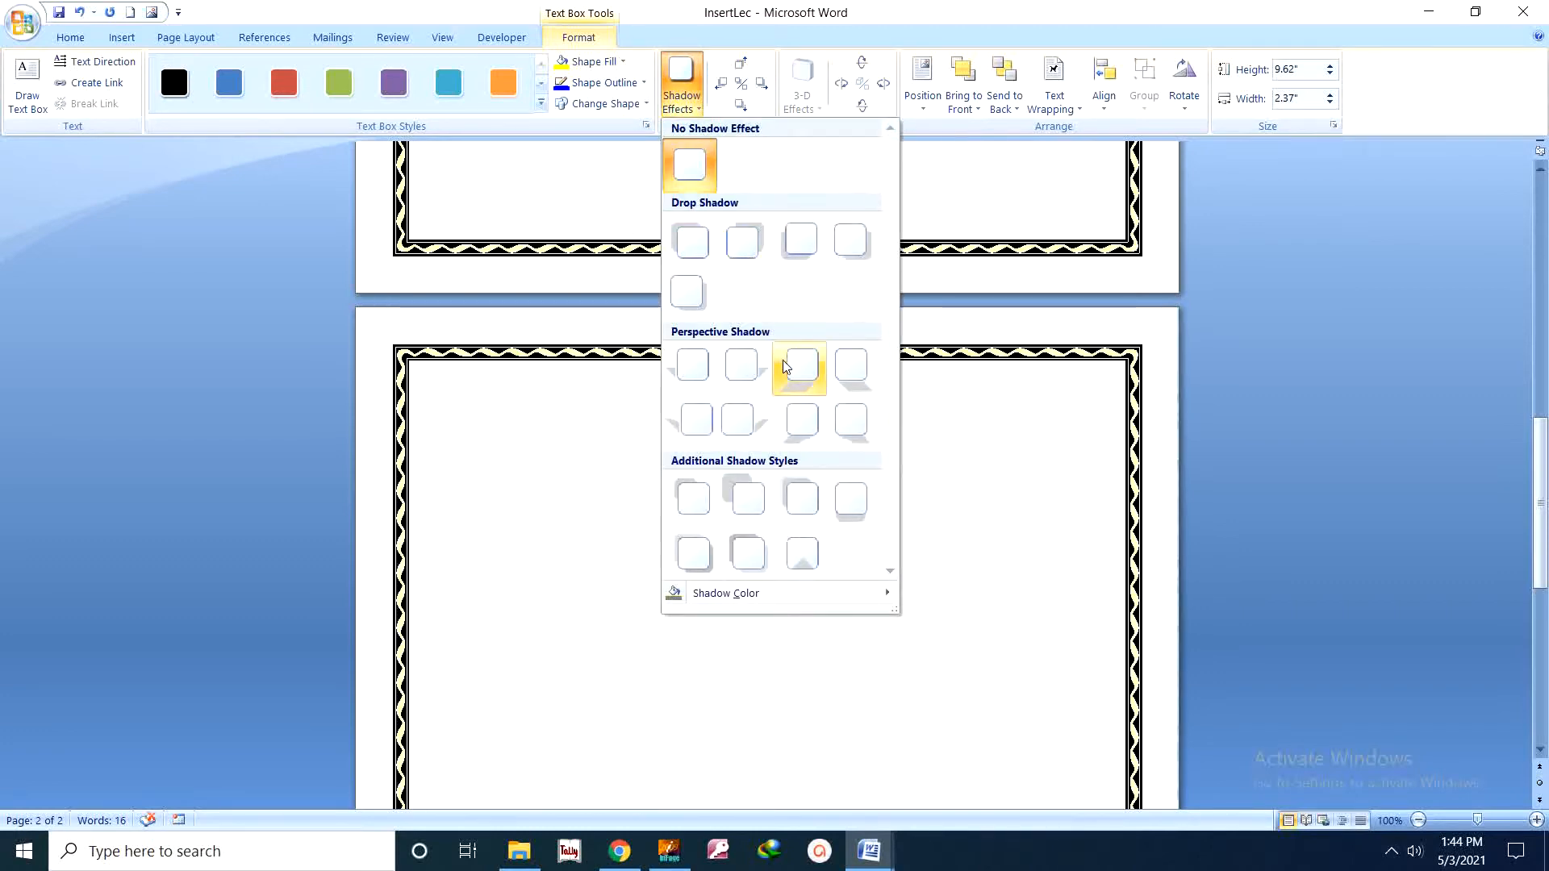
click(761, 256)
scroll(705, 544, down, 12)
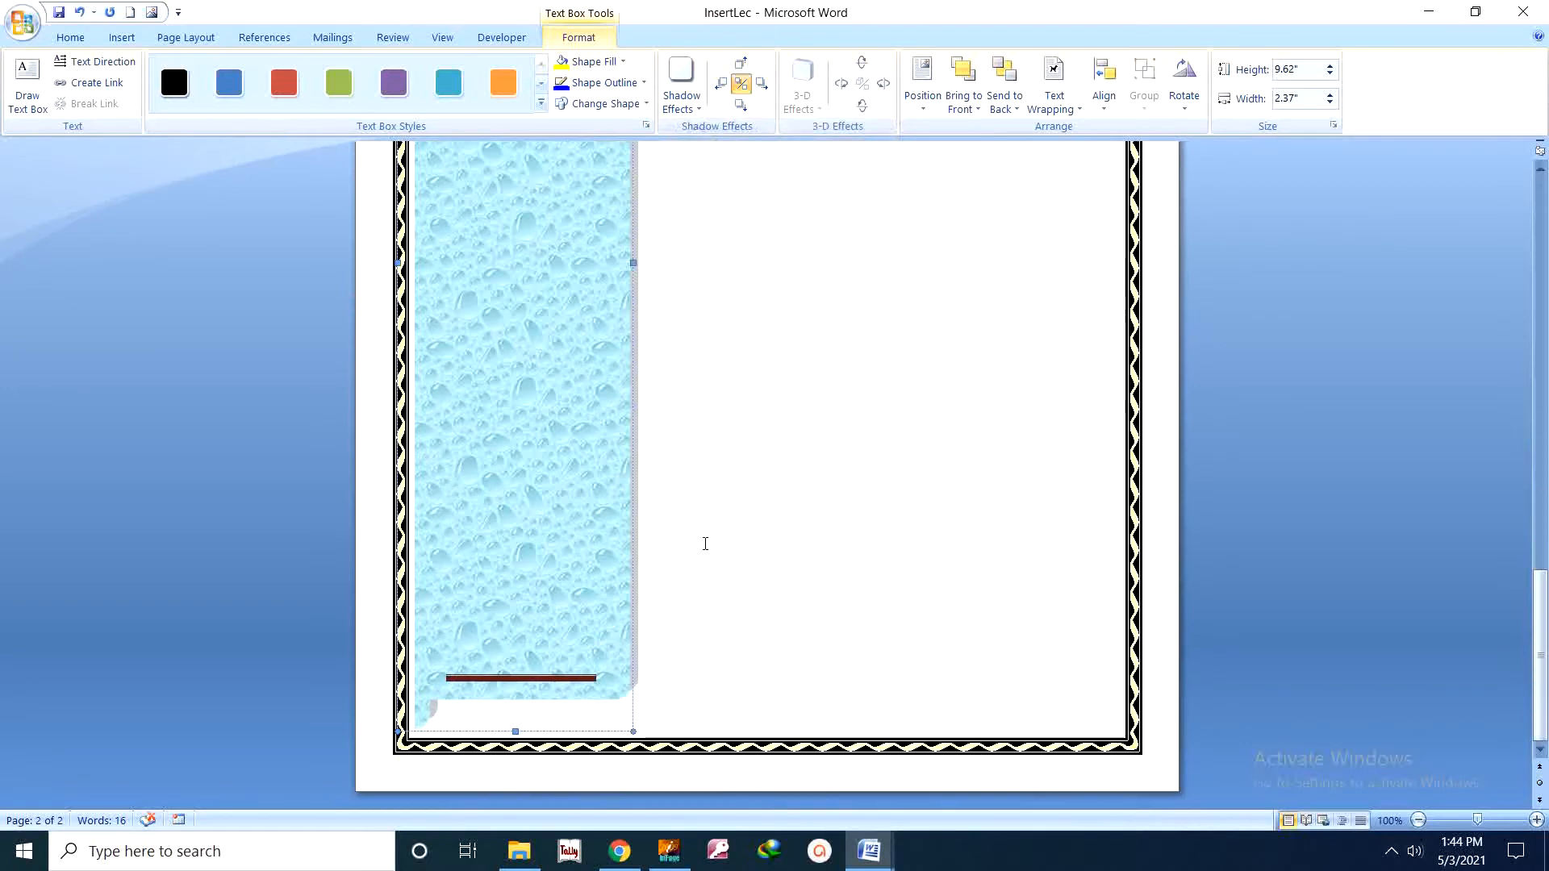
scroll(705, 544, up, 7)
scroll(706, 544, up, 6)
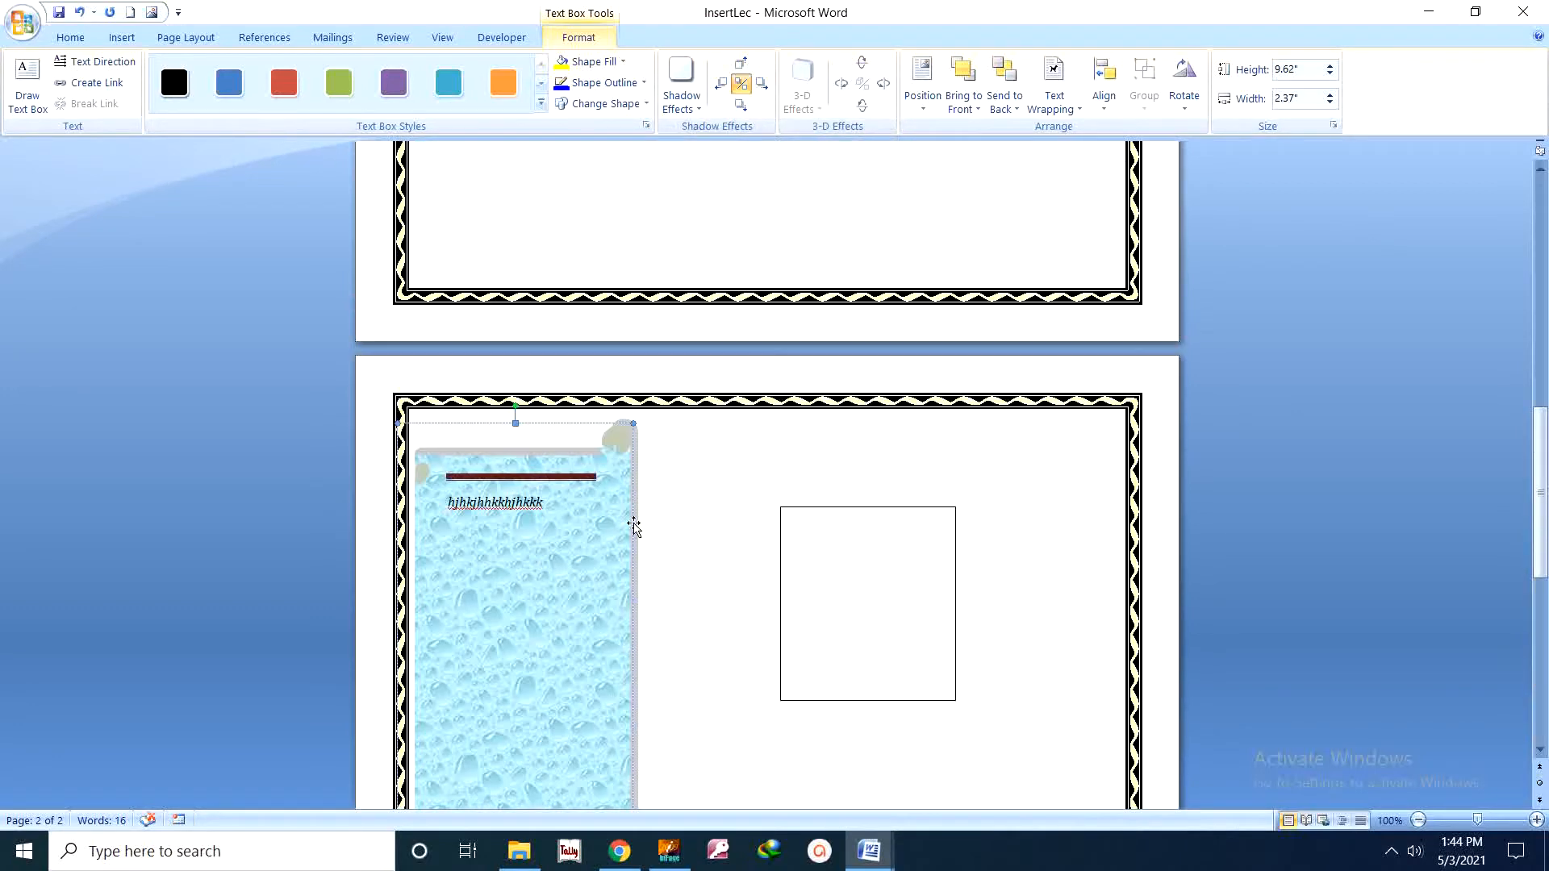
Nudge the sidebar's shadow several times to the right and briefly down, left and up
click(762, 86)
click(762, 92)
click(762, 92)
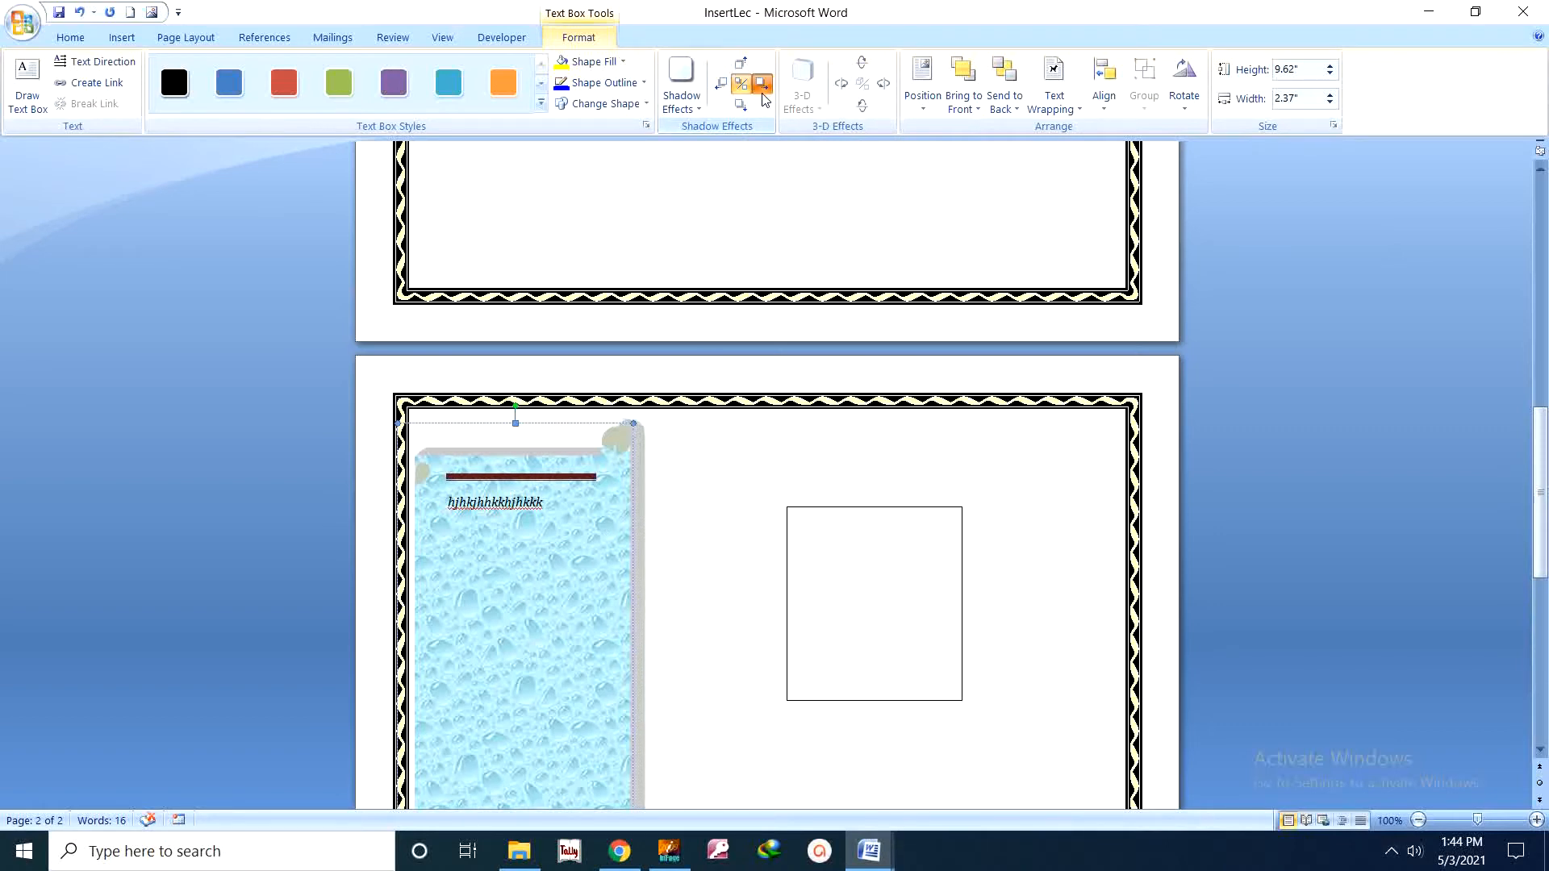
click(763, 92)
click(763, 92)
click(762, 92)
click(763, 92)
click(735, 106)
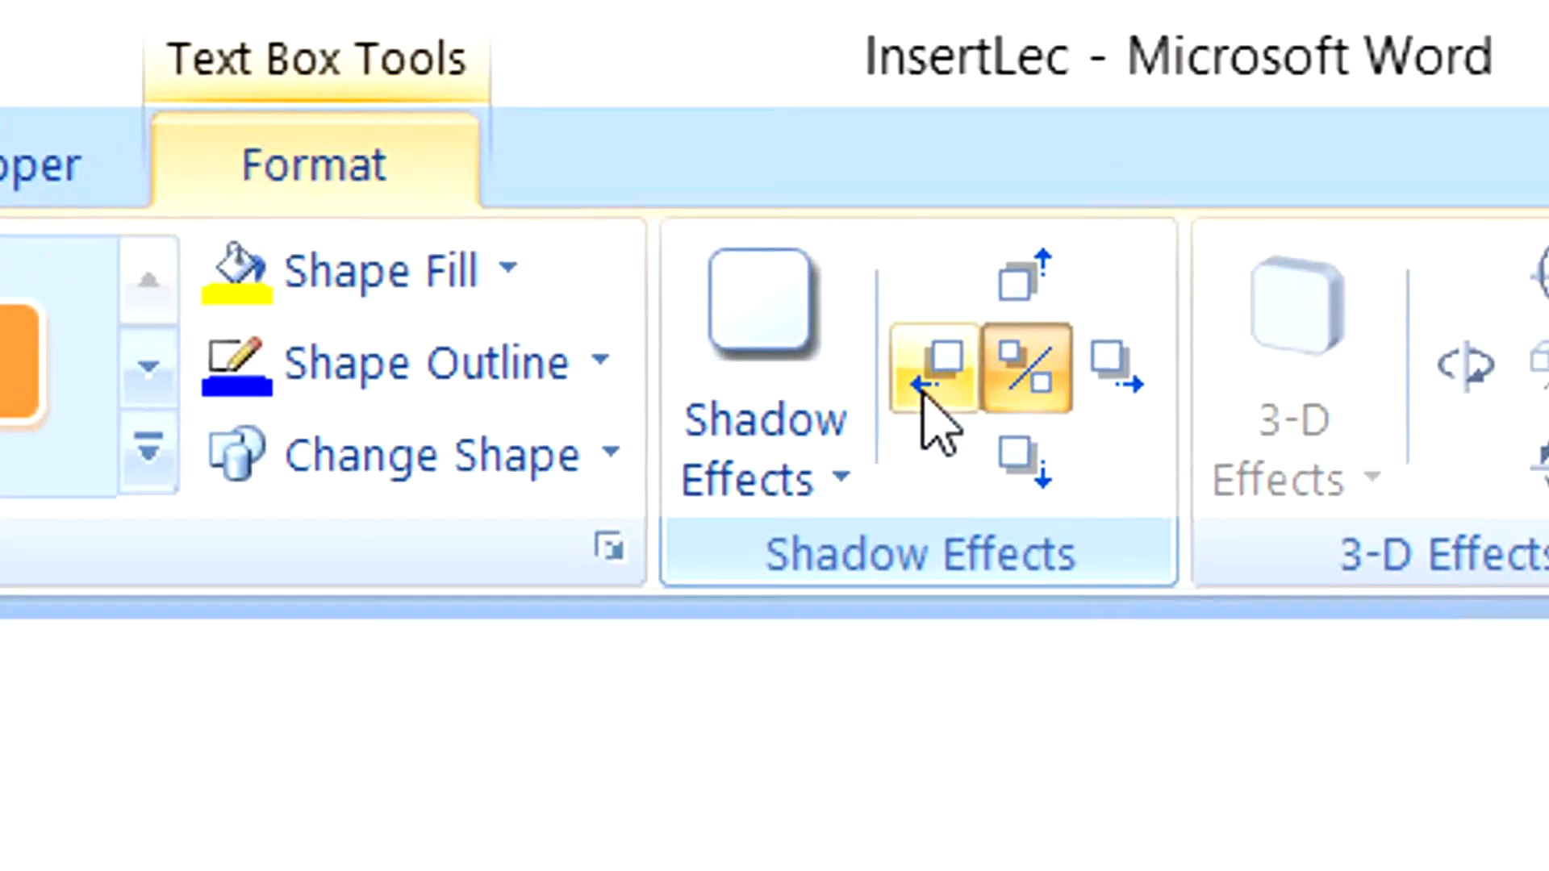
click(717, 88)
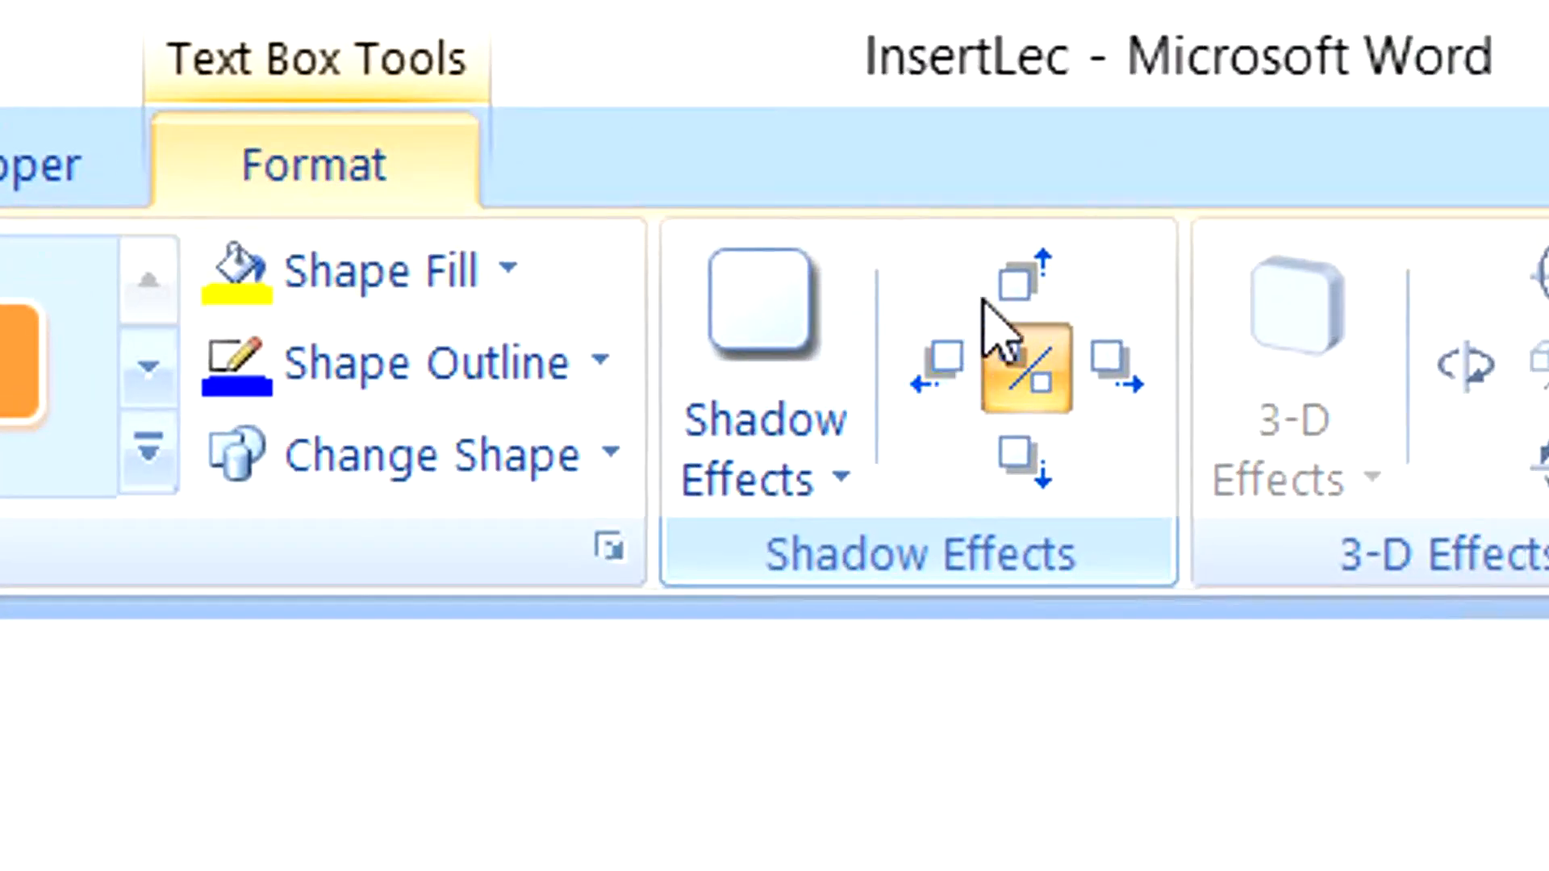
click(1007, 292)
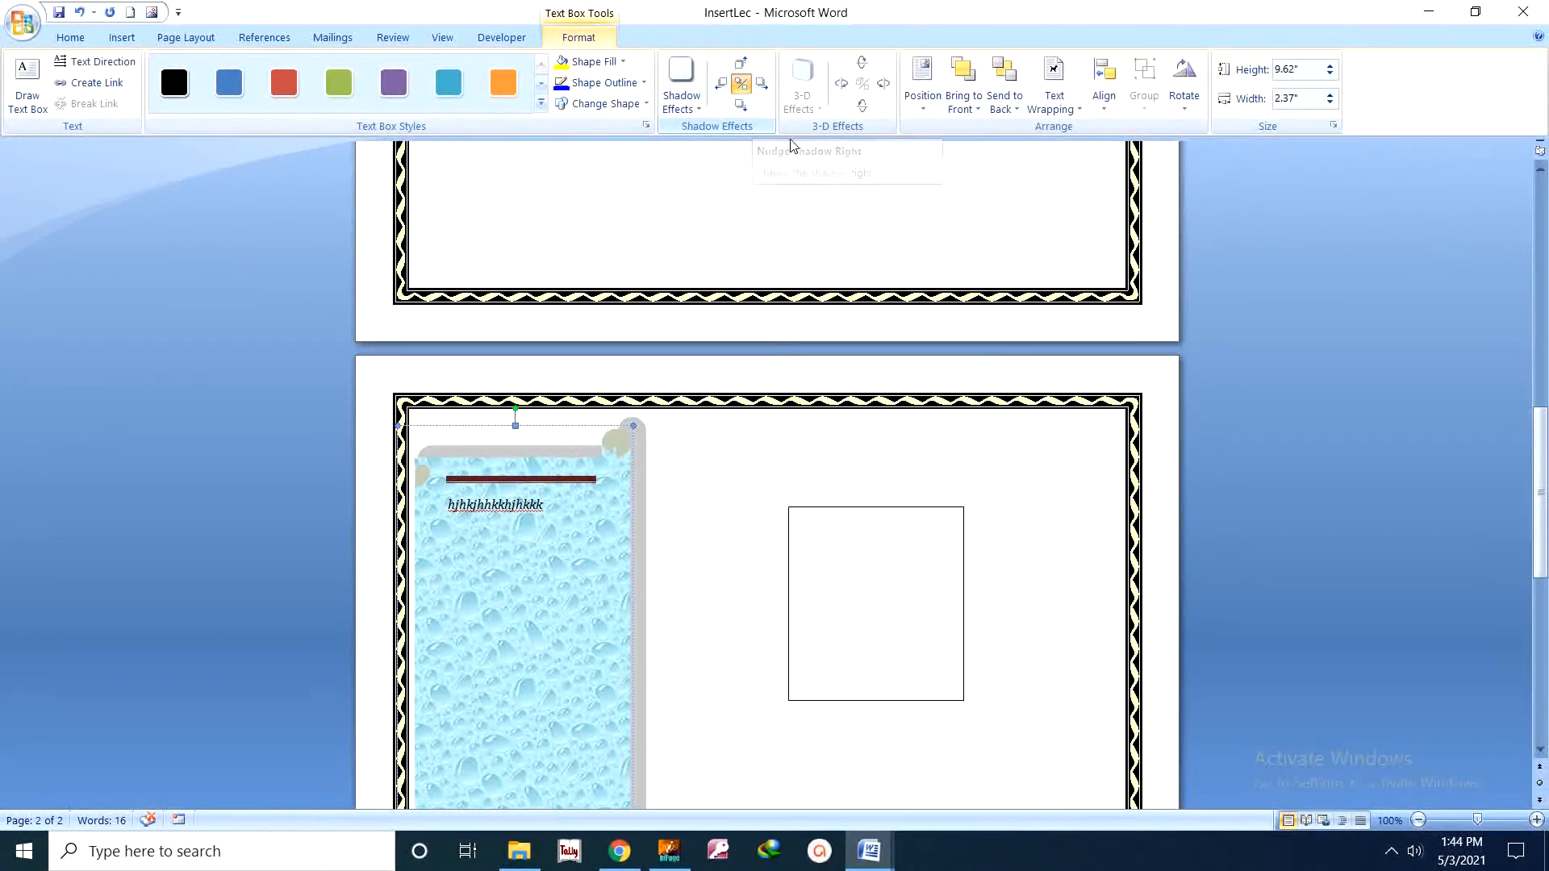
Undo the shadow nudges and the drop shadow on the sidebar text box
key(ctrl+z)
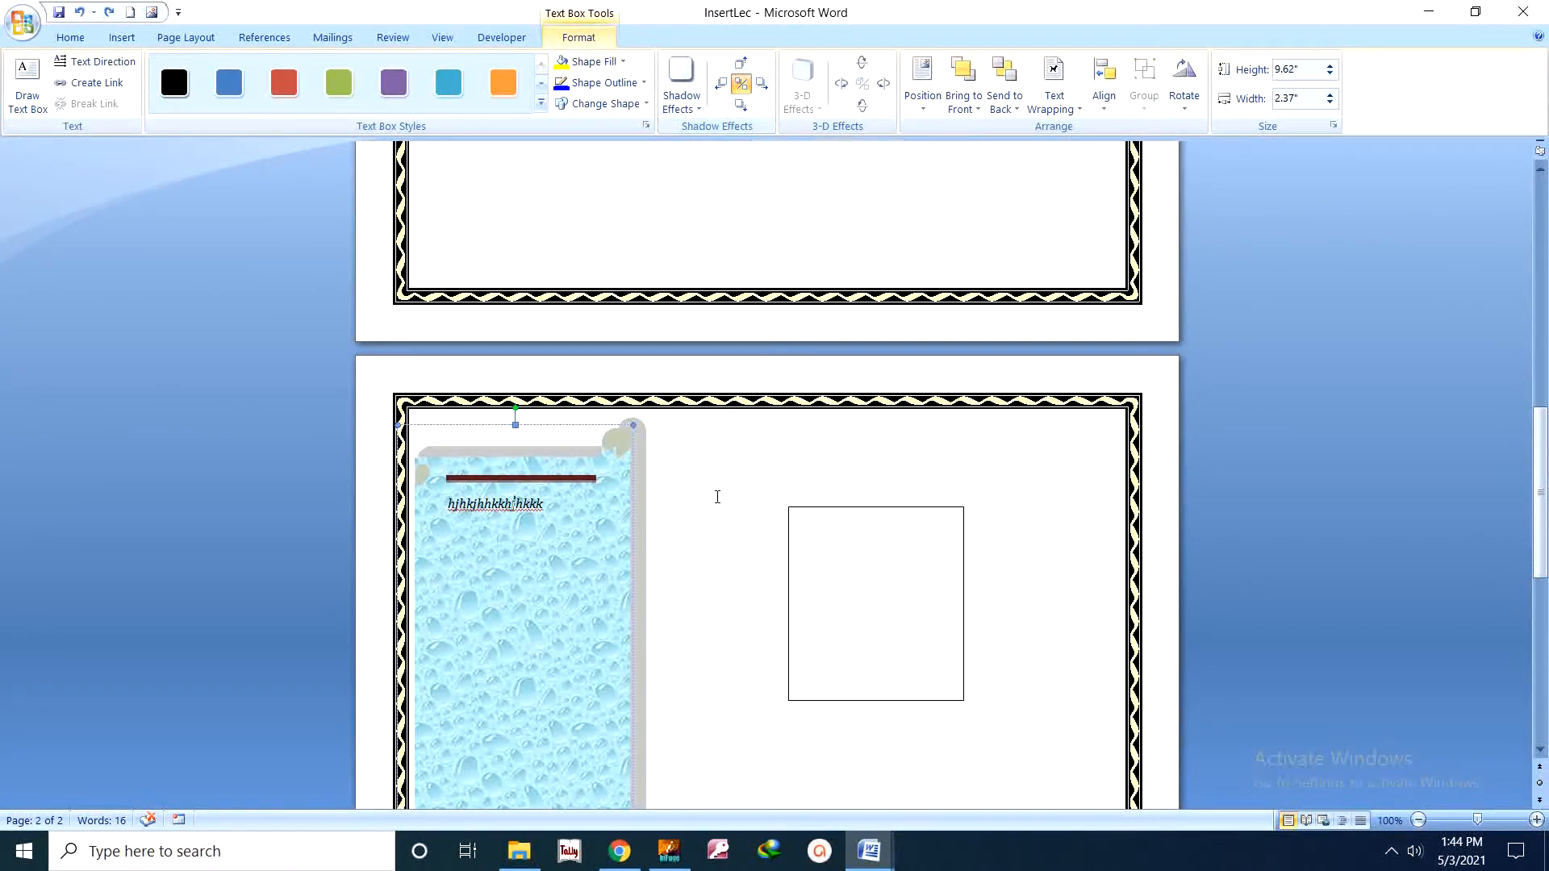
key(ctrl+z)
key(ctrl+z)
key(ctrl+z)
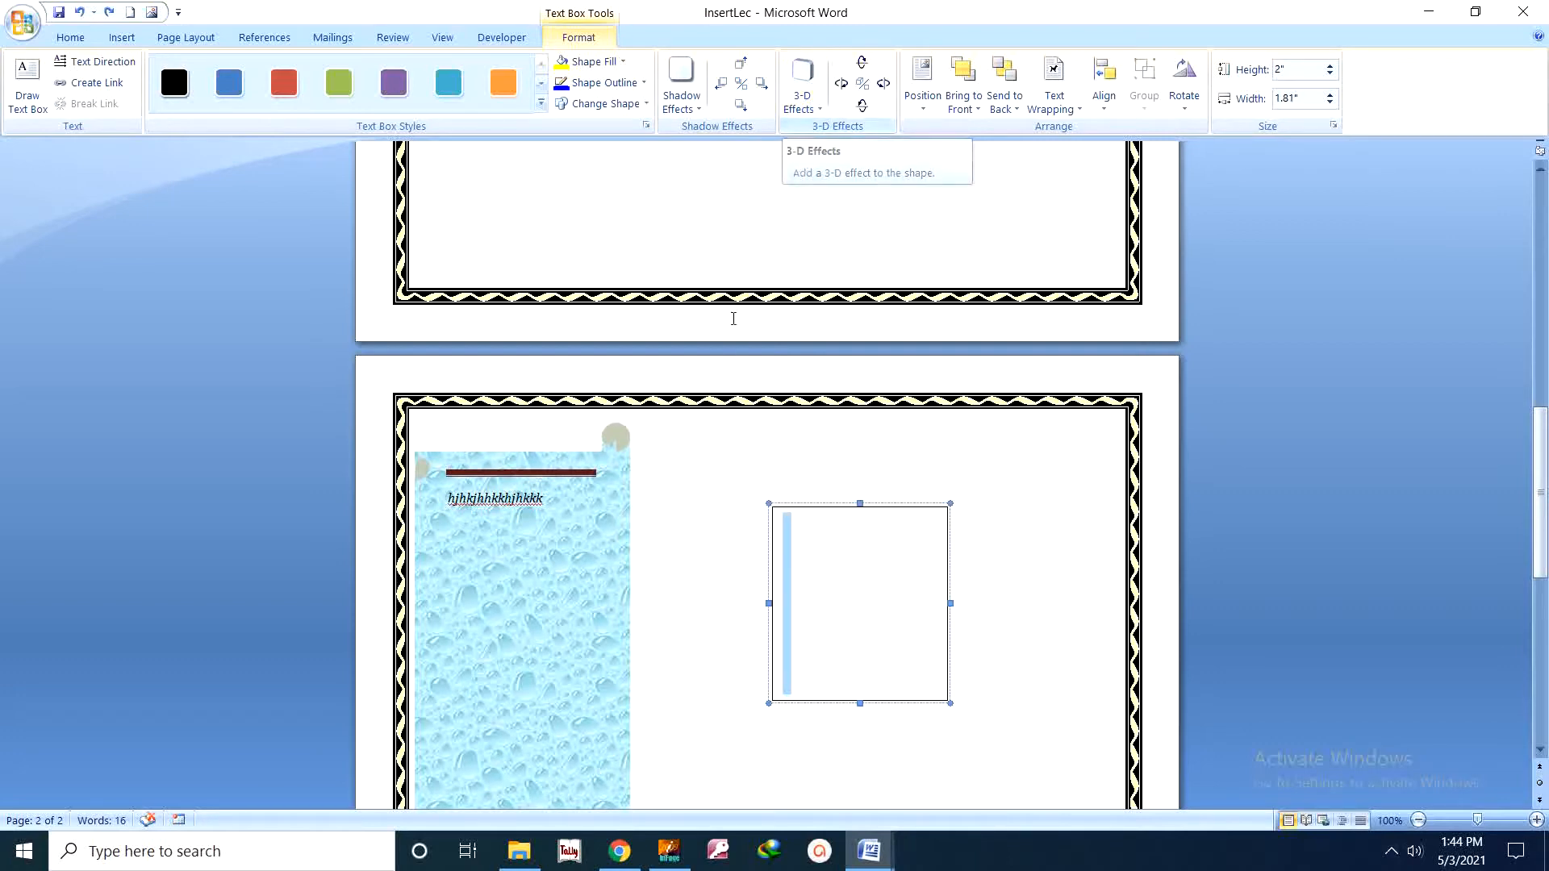
click(598, 488)
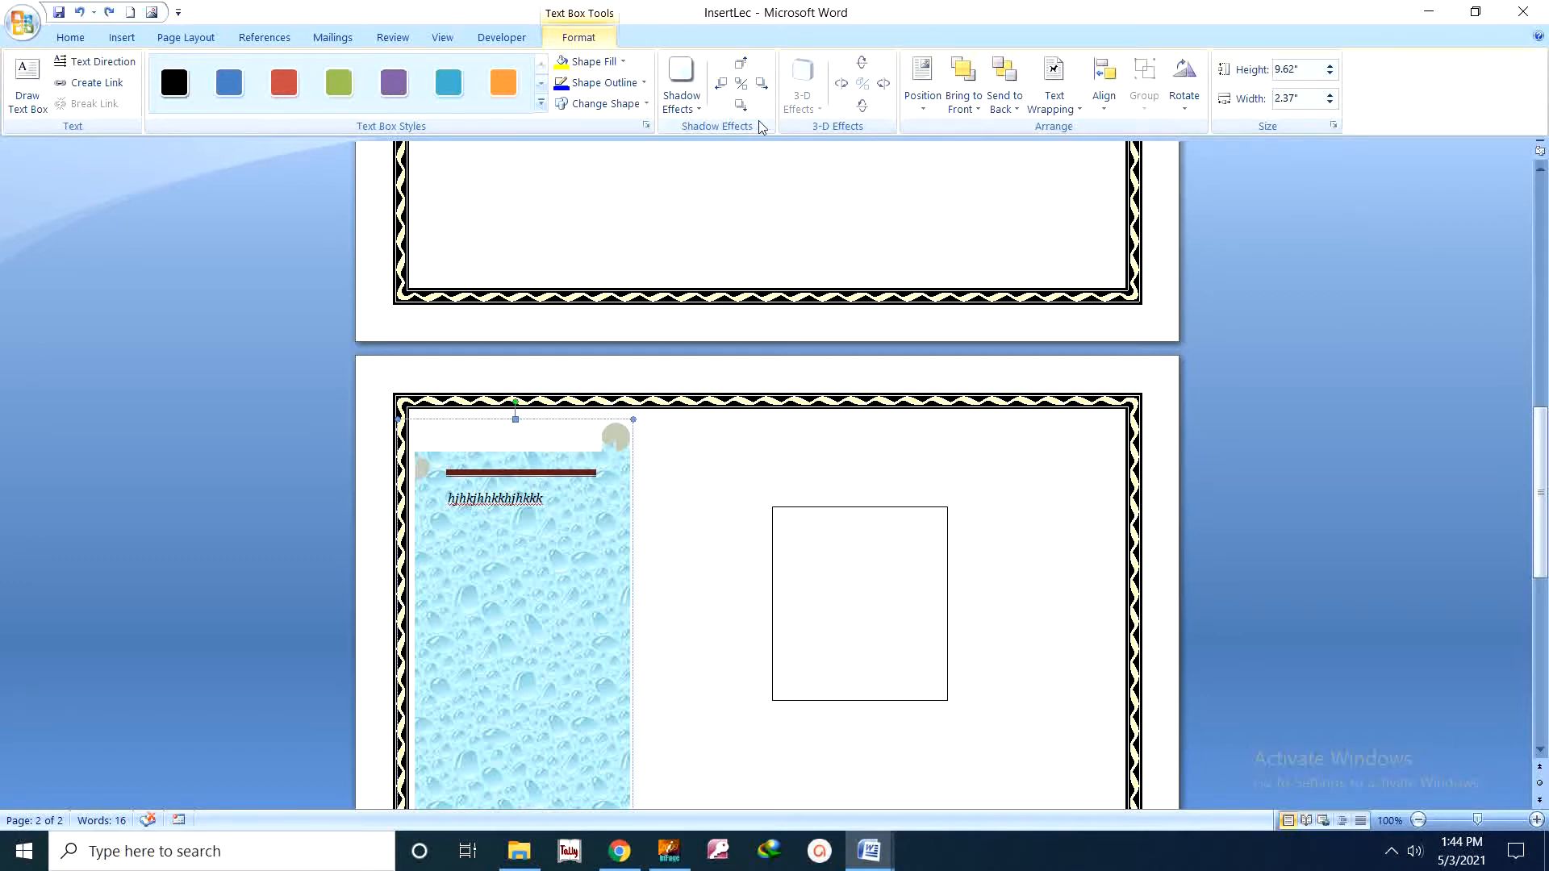
click(693, 513)
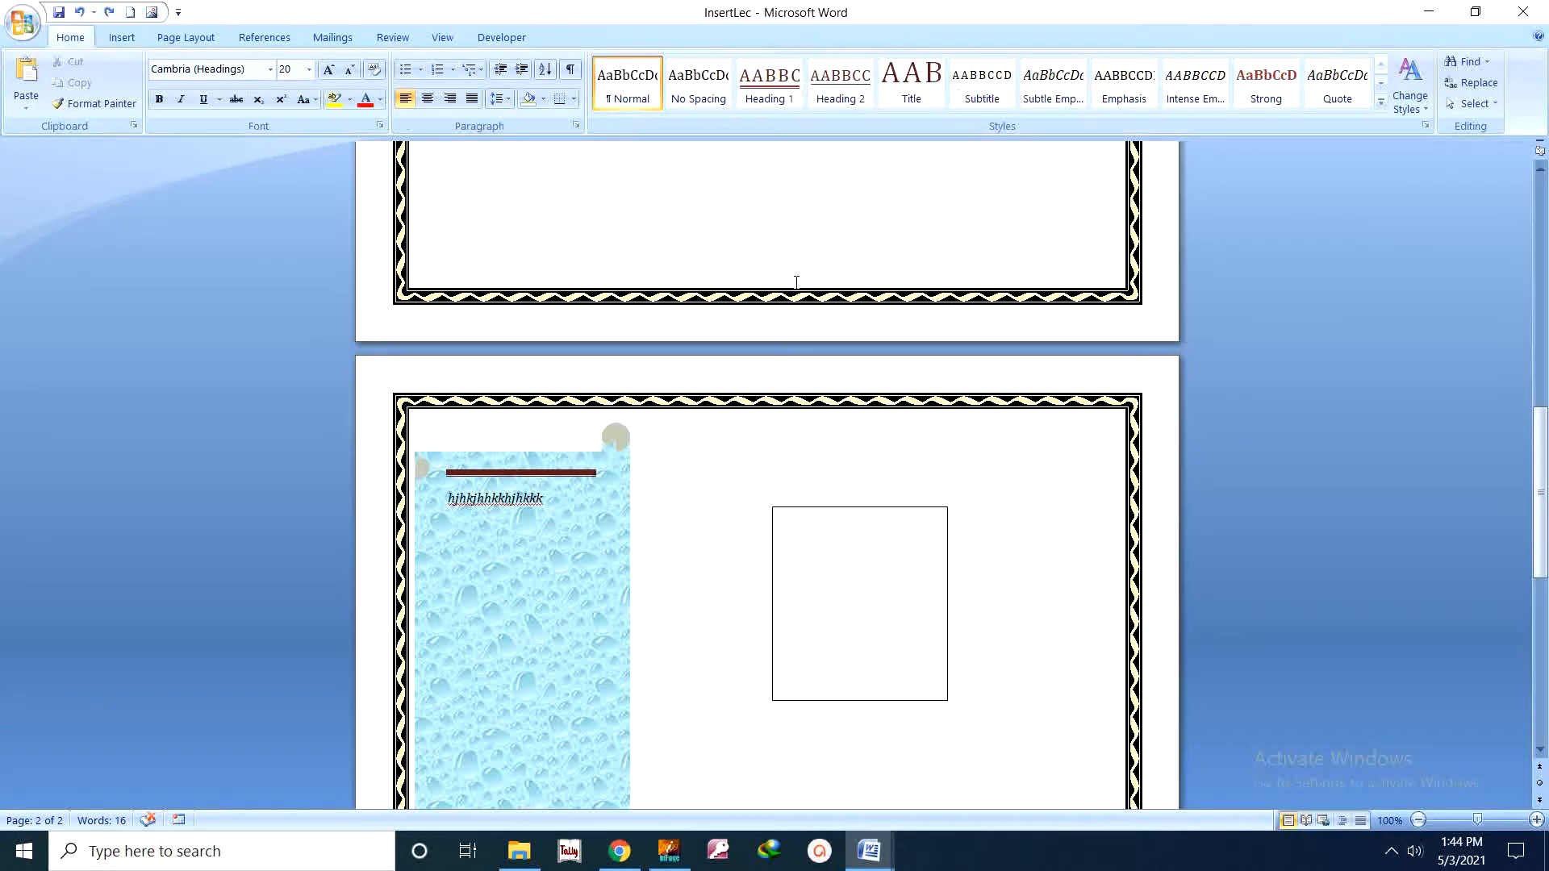
click(530, 597)
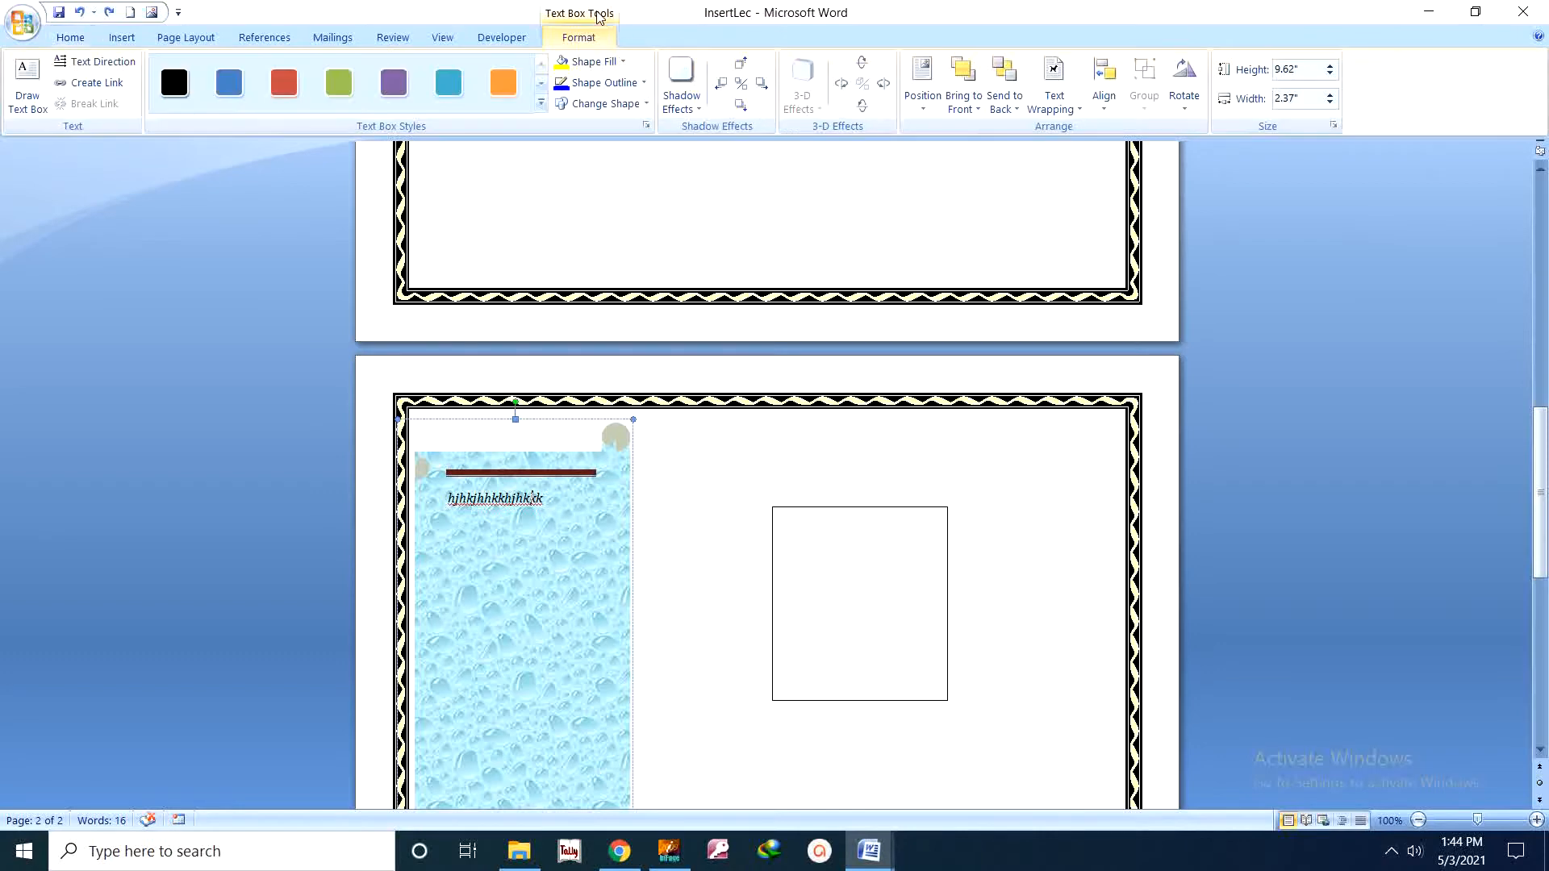
Apply the first Parallel 3-D effect to the empty square text box
click(870, 523)
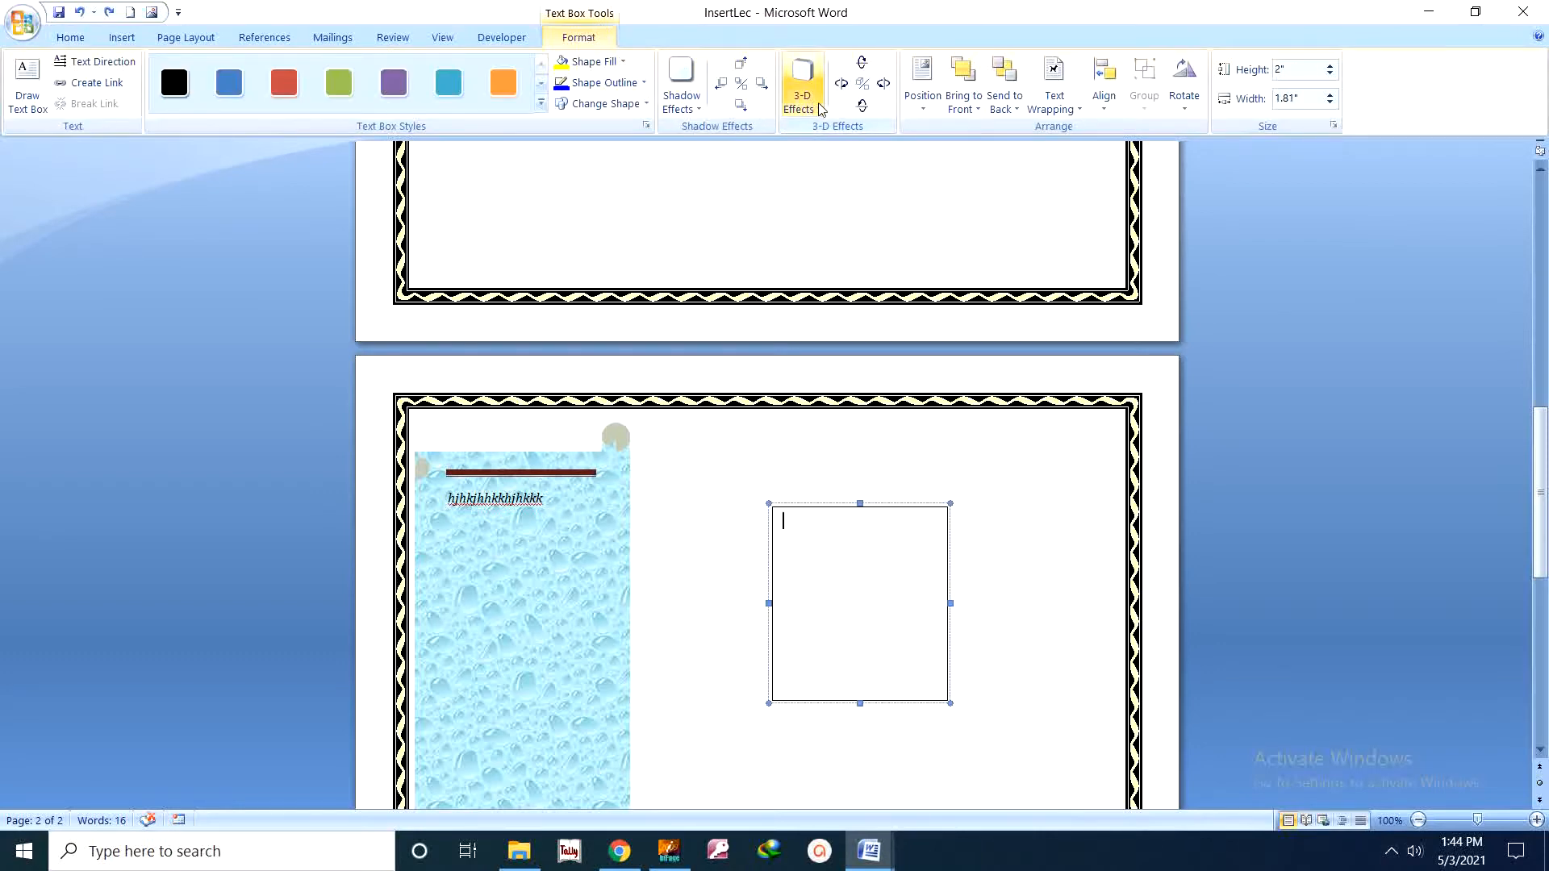
scroll(923, 602, down, 1)
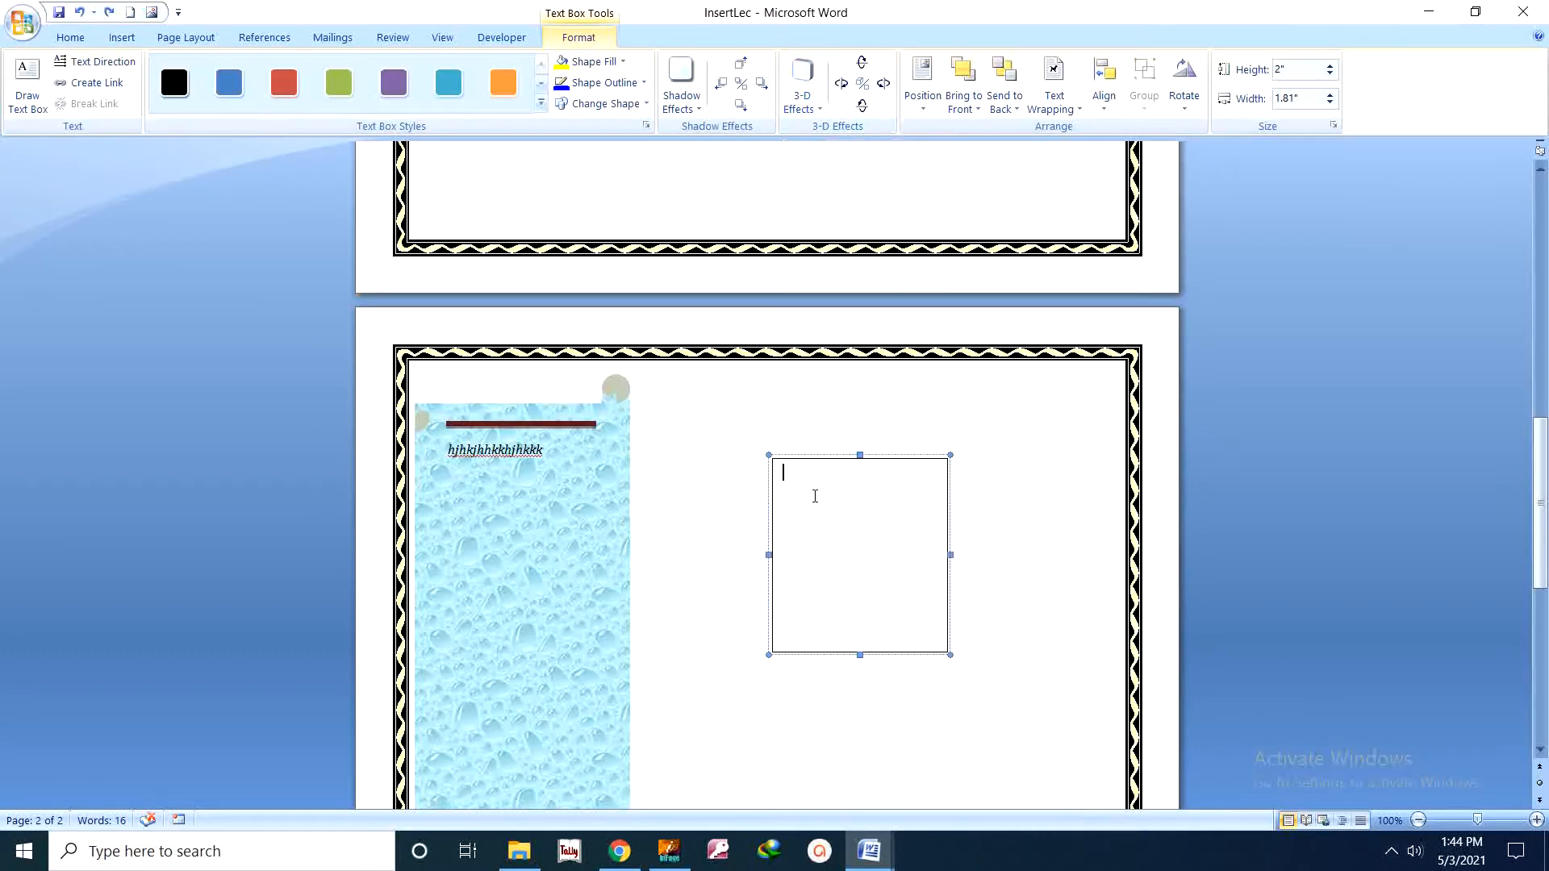
click(822, 110)
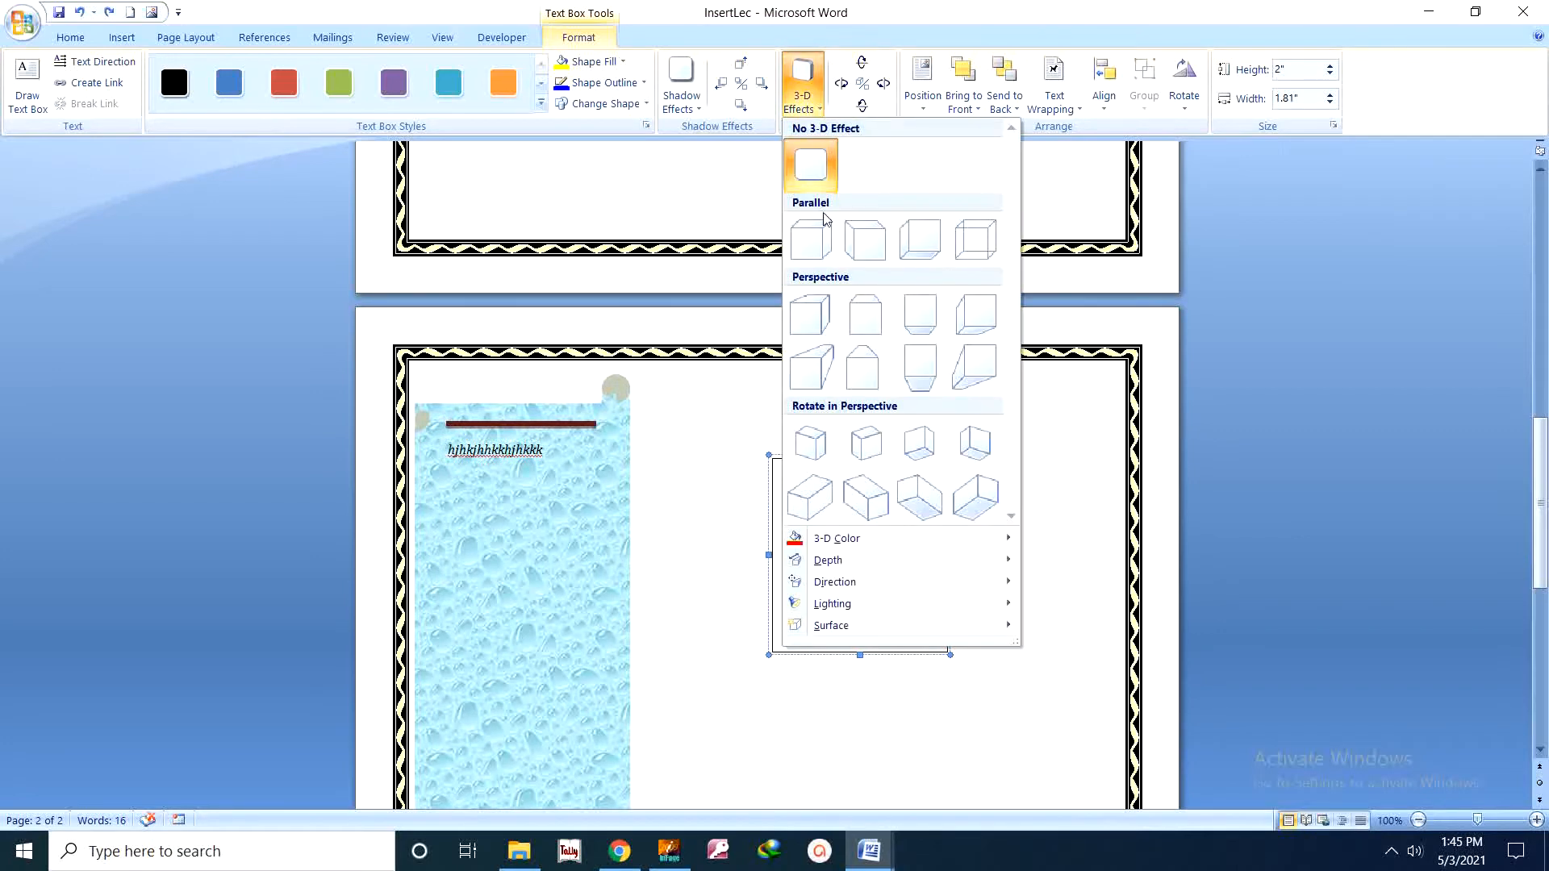
click(825, 239)
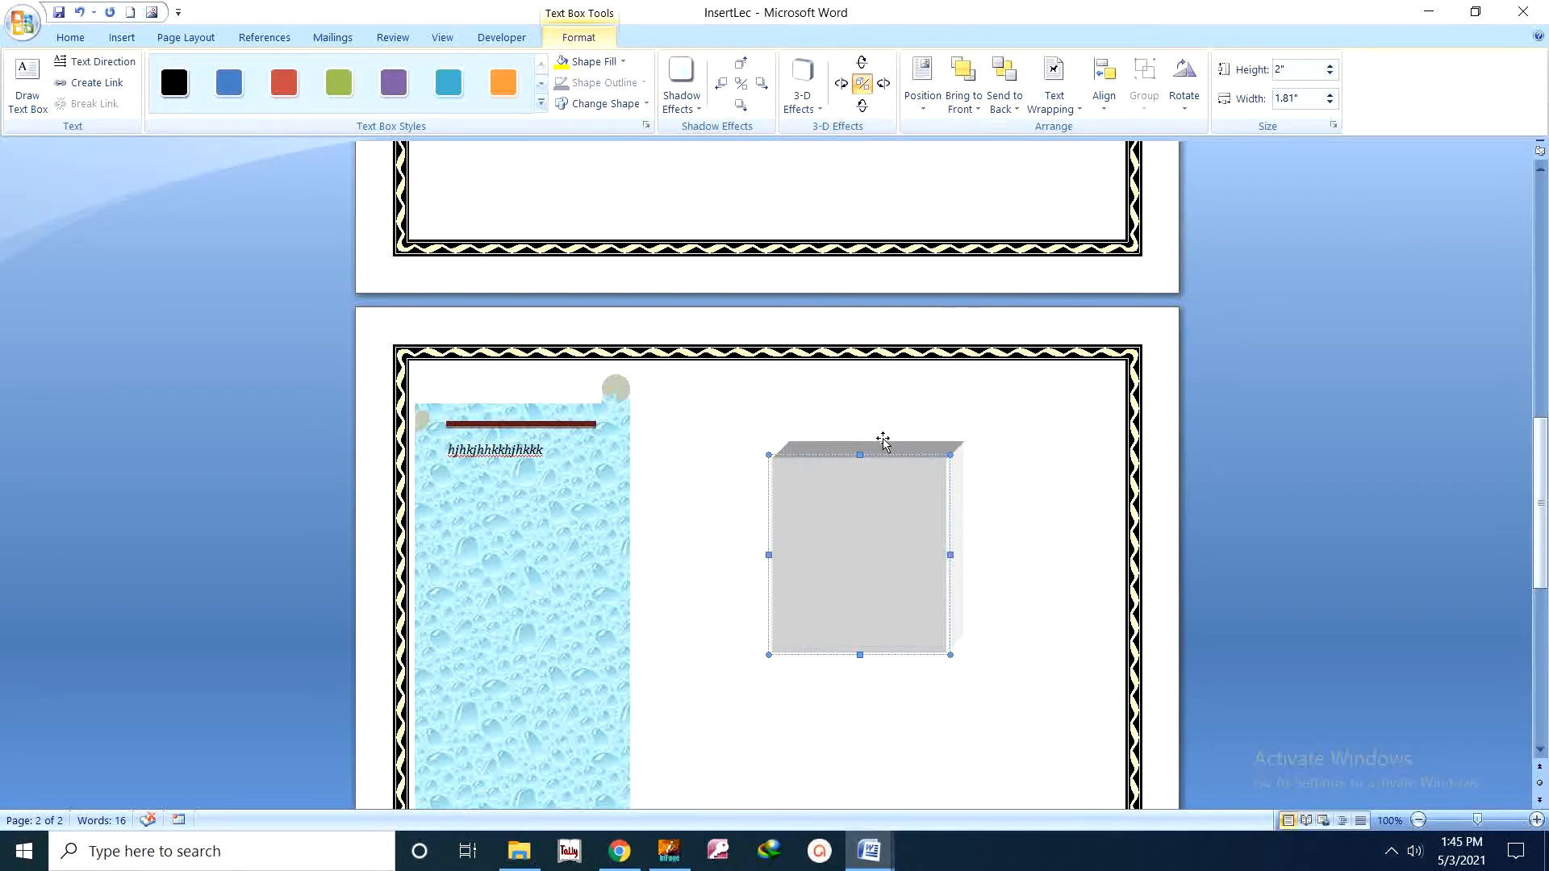
Tilt the square text box's 3-D effect down and back up
click(862, 107)
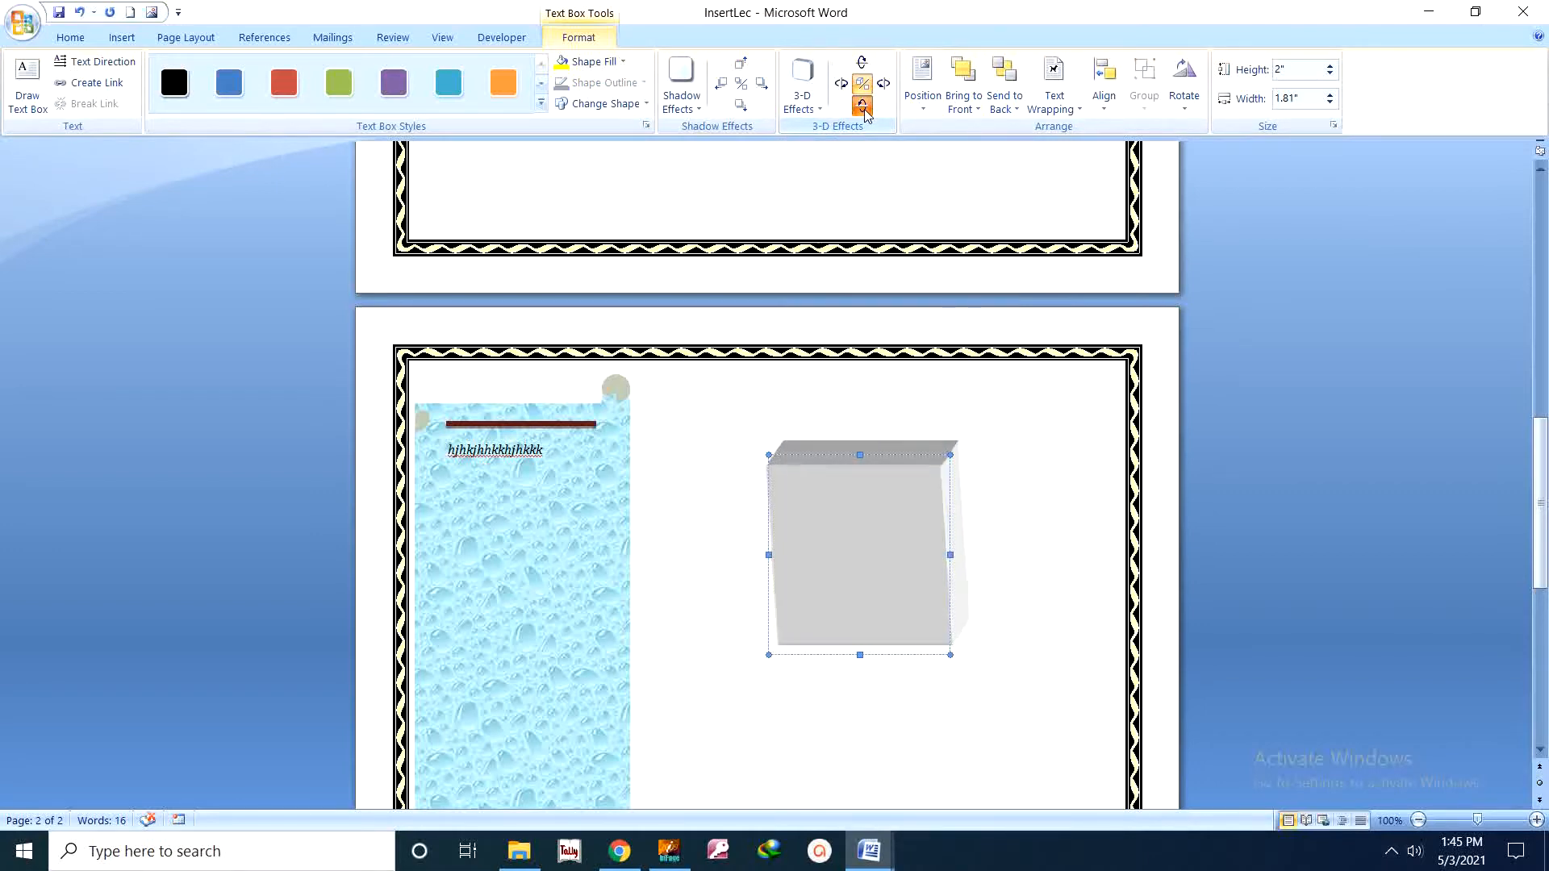
click(864, 109)
click(862, 63)
click(862, 63)
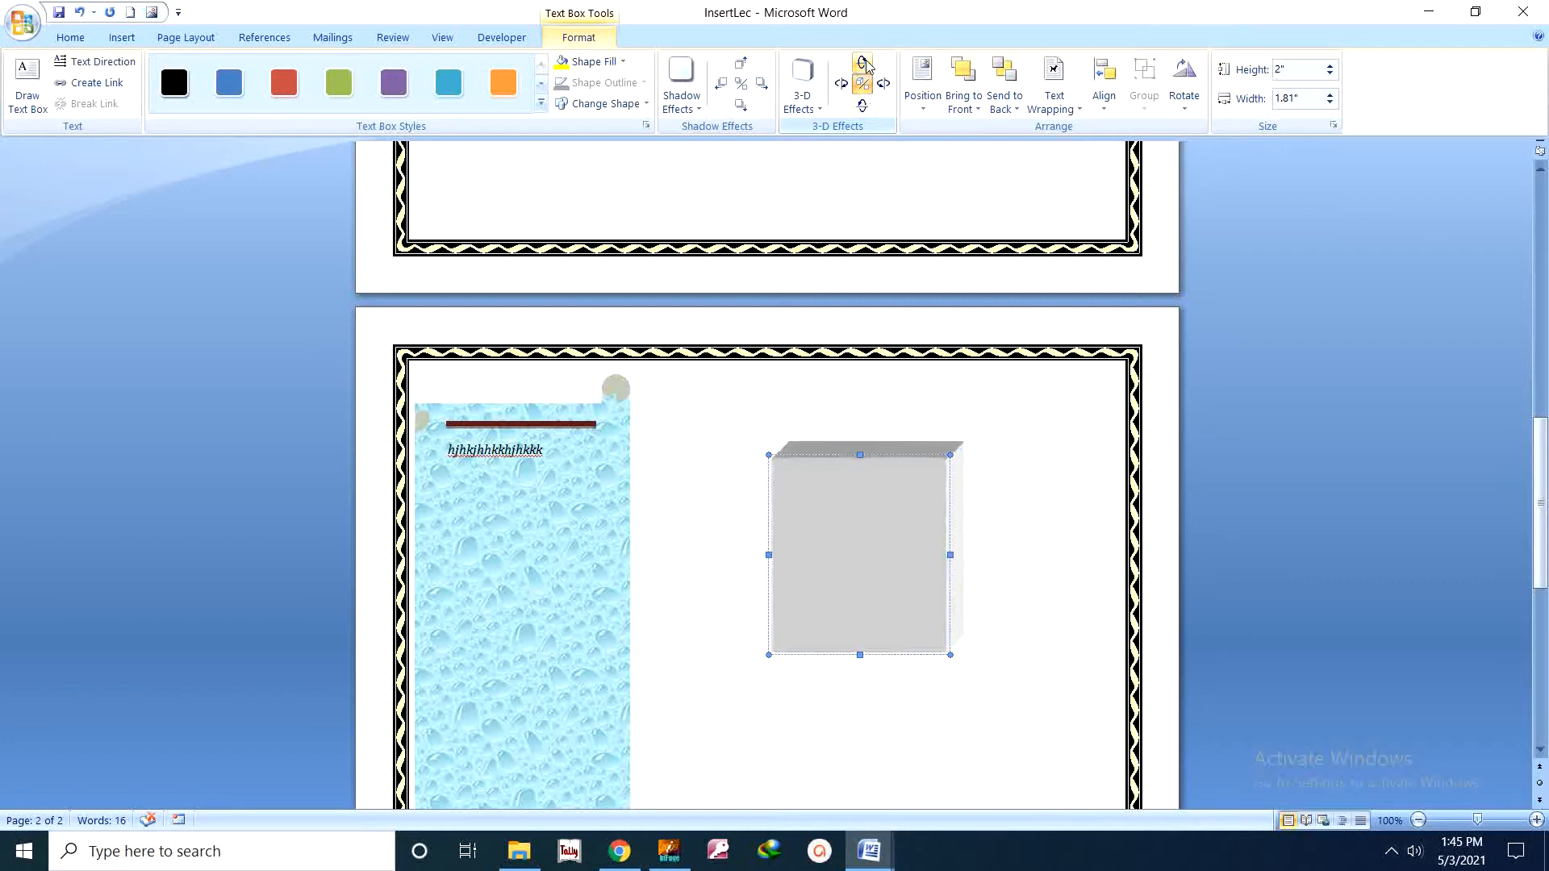
Tilt the square text box's 3-D effect to the right and several steps back to the left
click(885, 85)
click(885, 84)
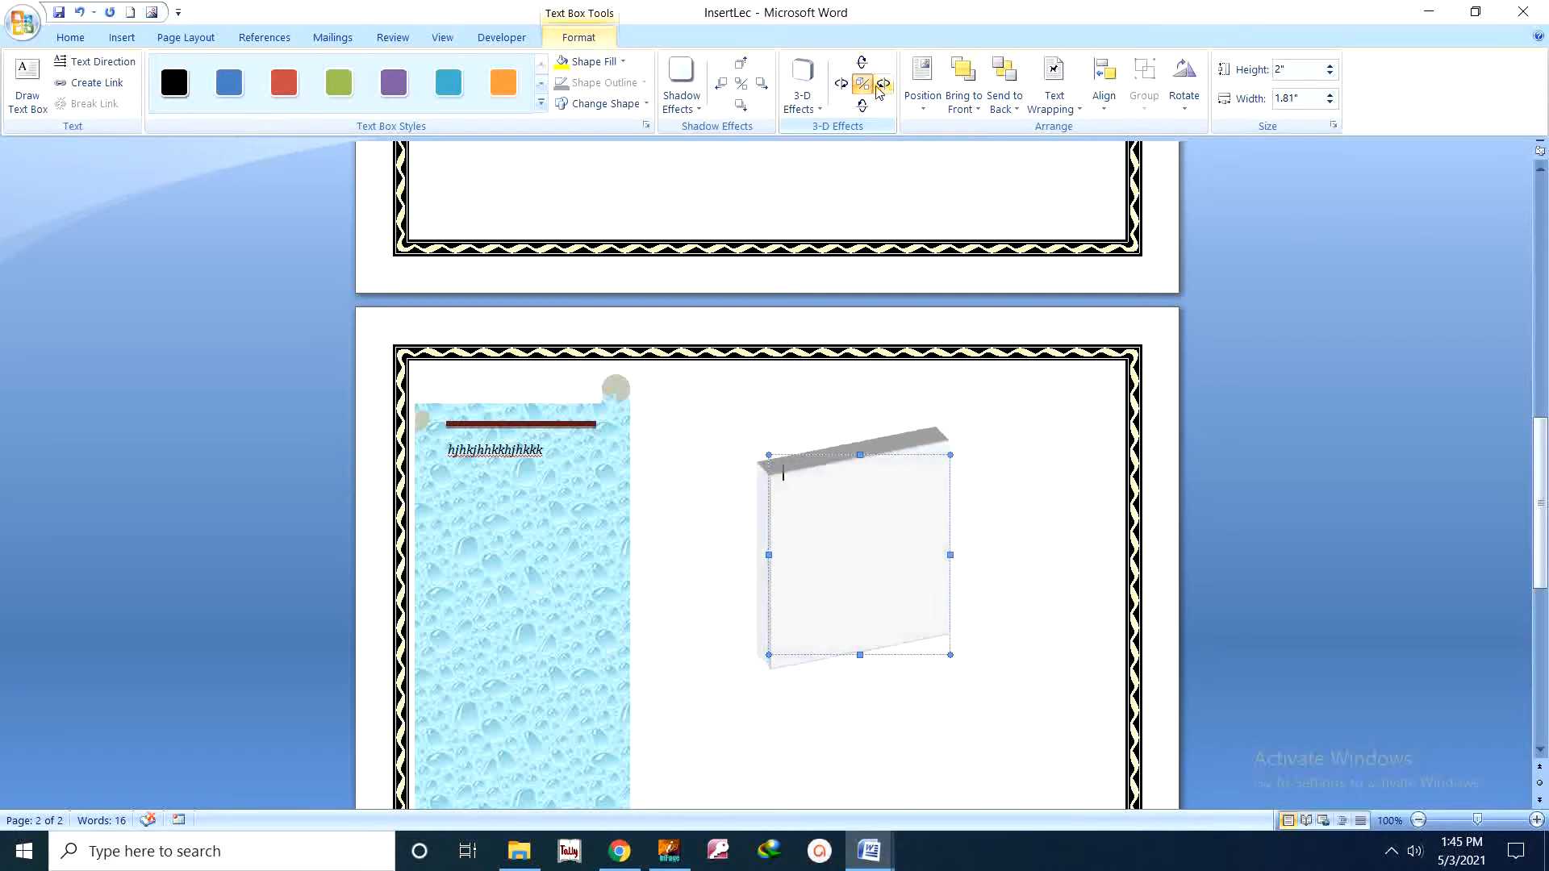
click(840, 87)
click(840, 87)
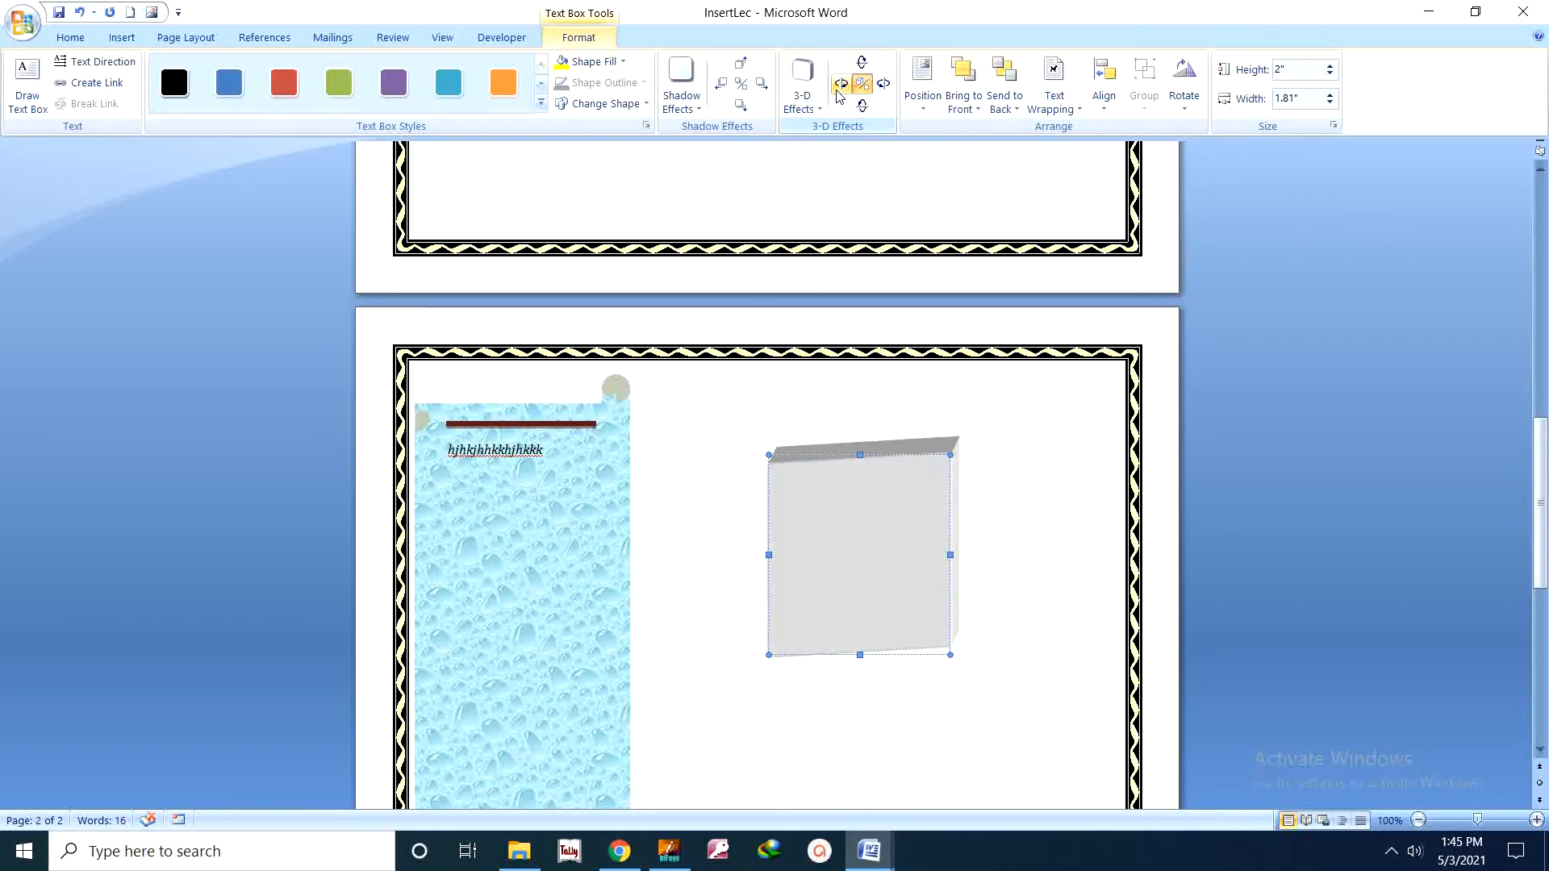
click(840, 87)
click(839, 87)
click(839, 87)
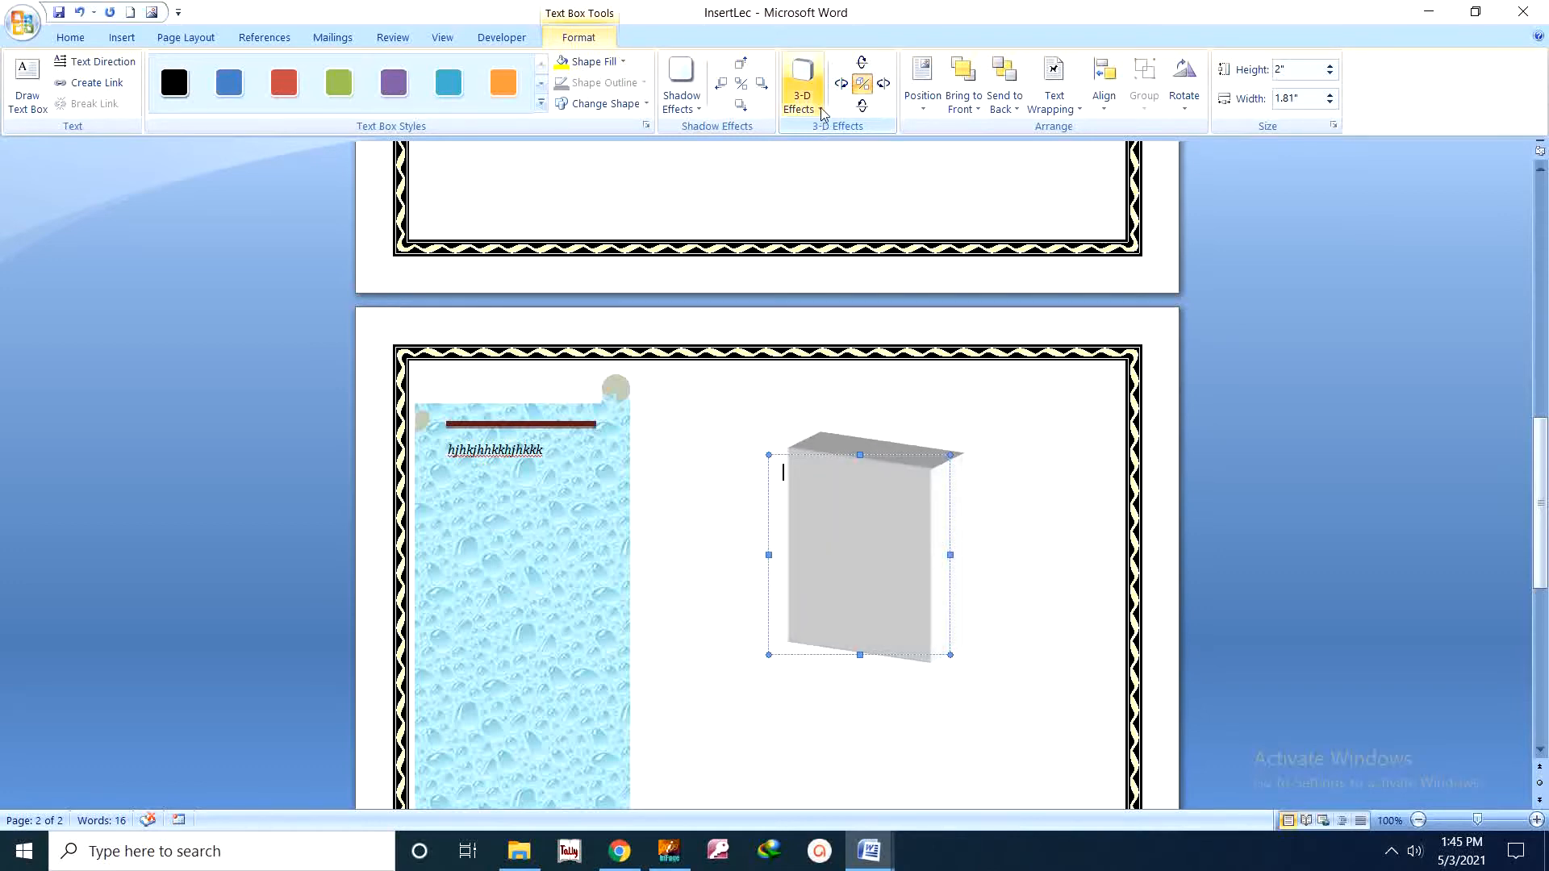
Set the 3-D color of the square text box to the standard yellow
click(803, 101)
mouse_move(868, 549)
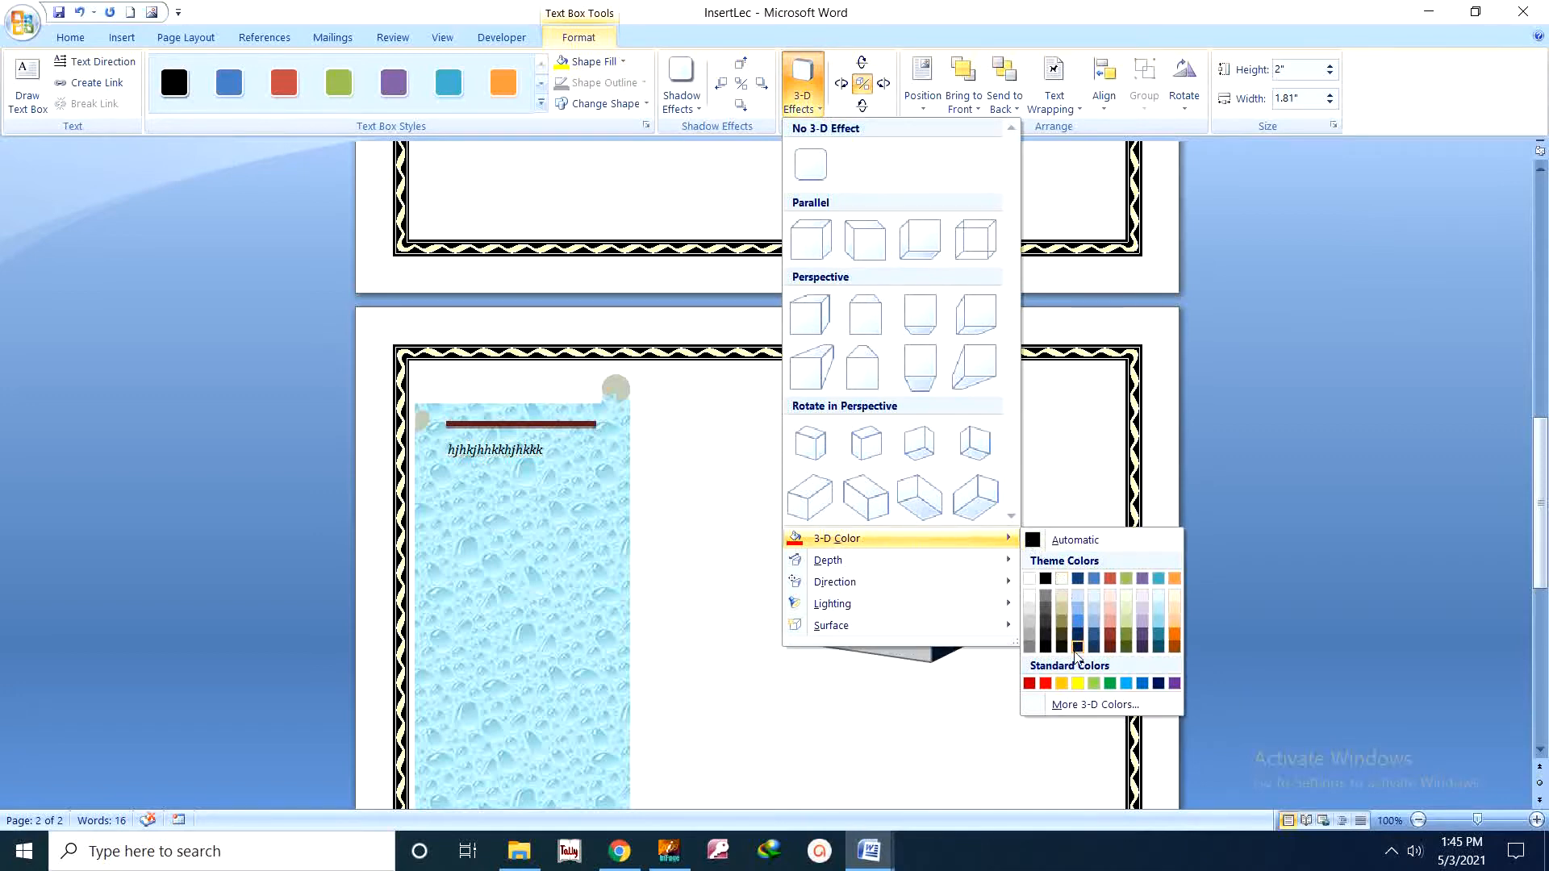
click(1079, 683)
click(960, 585)
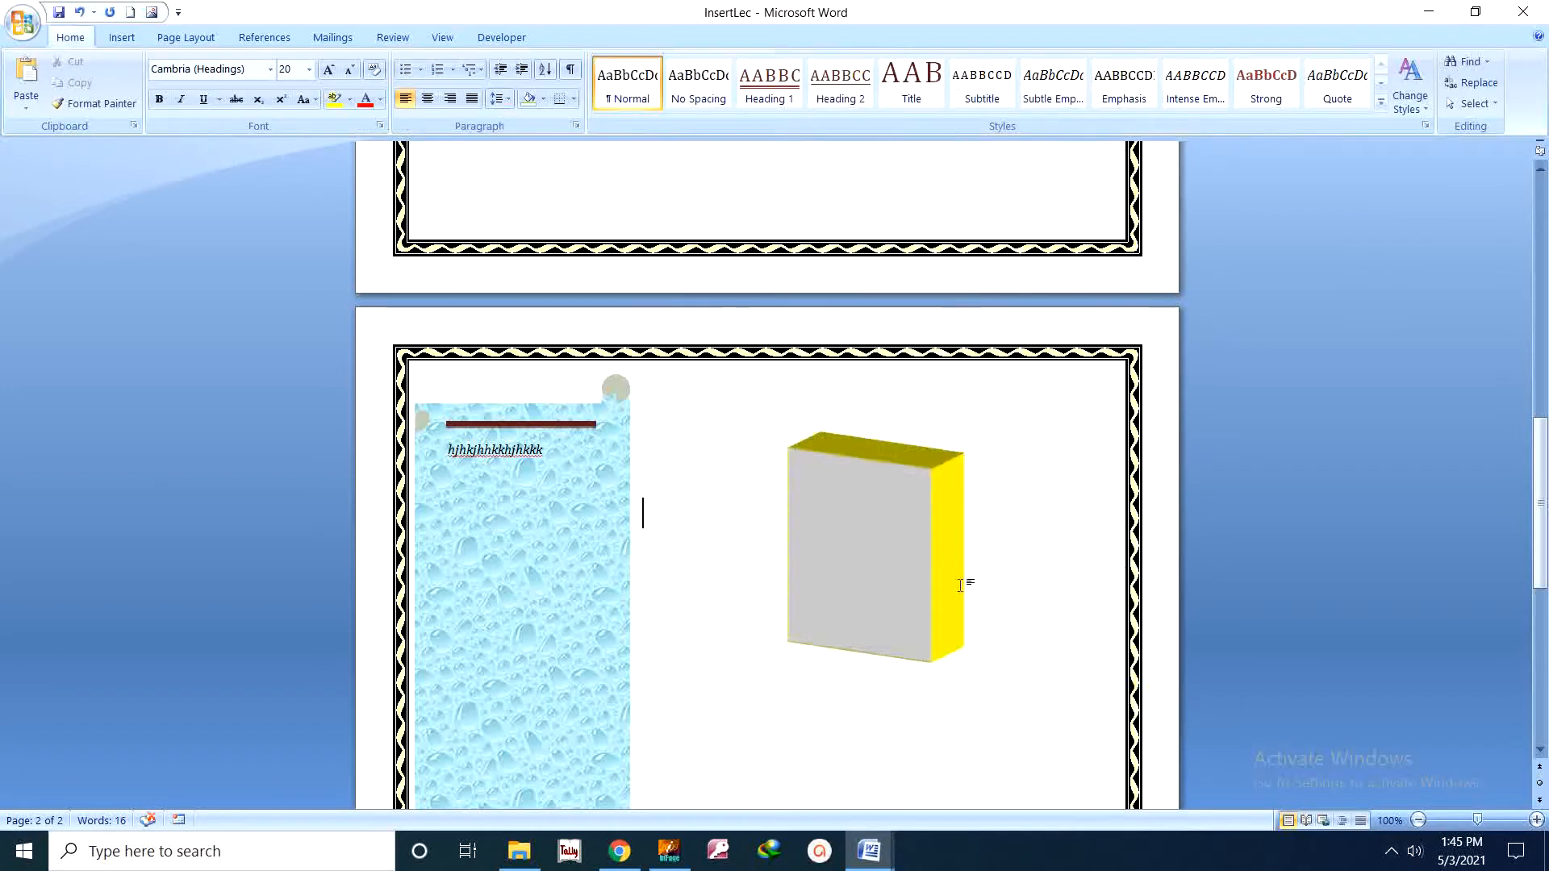
Examine the depth choices among the 3-D options of the yellow-sided text box
click(889, 483)
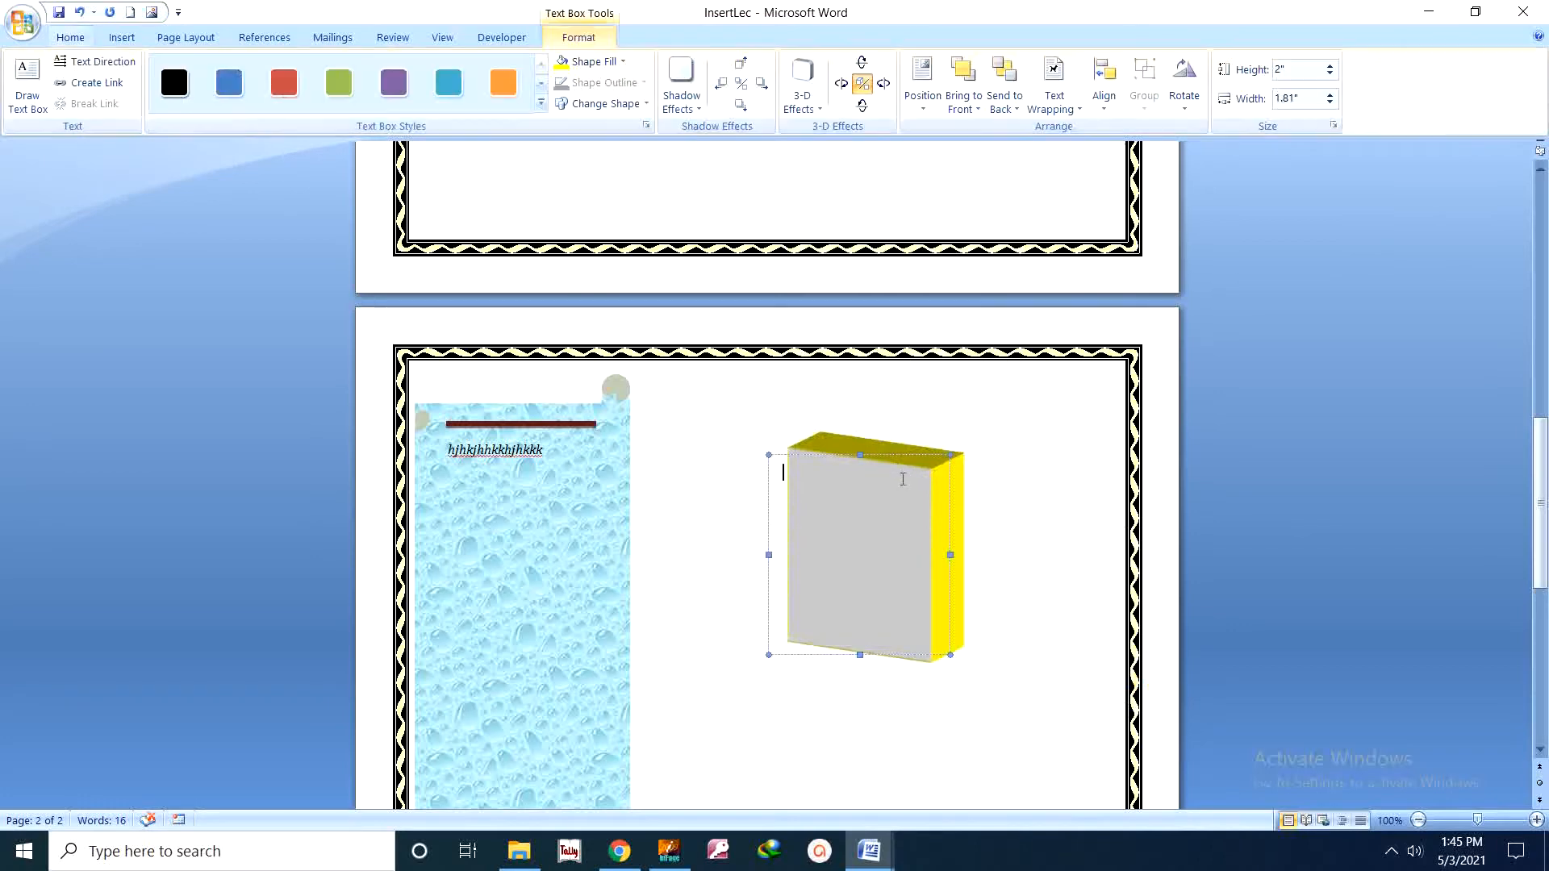
click(819, 111)
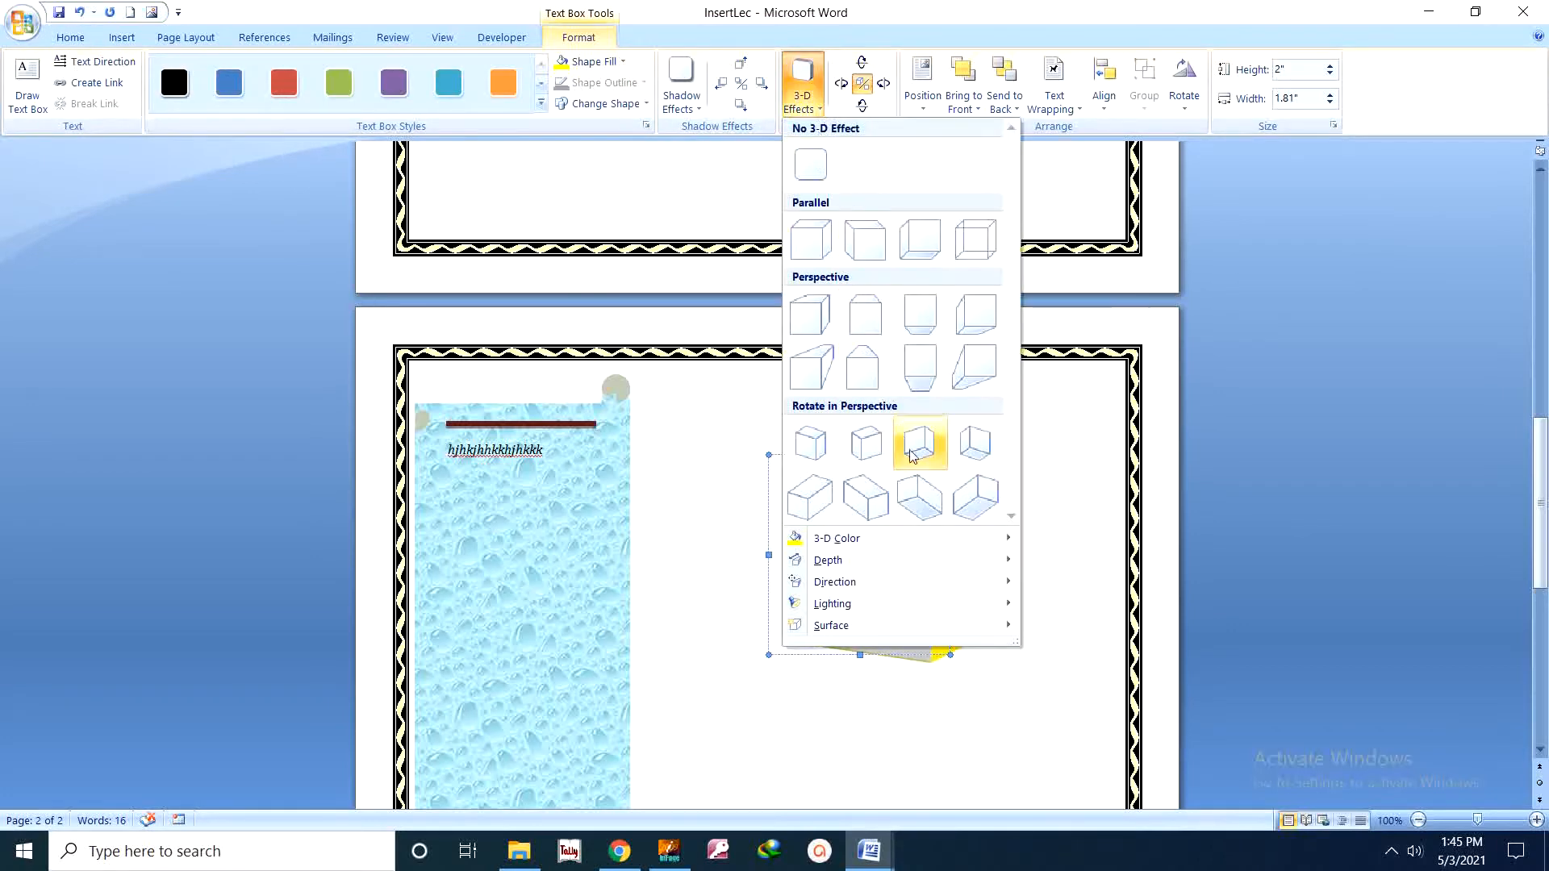
mouse_move(933, 559)
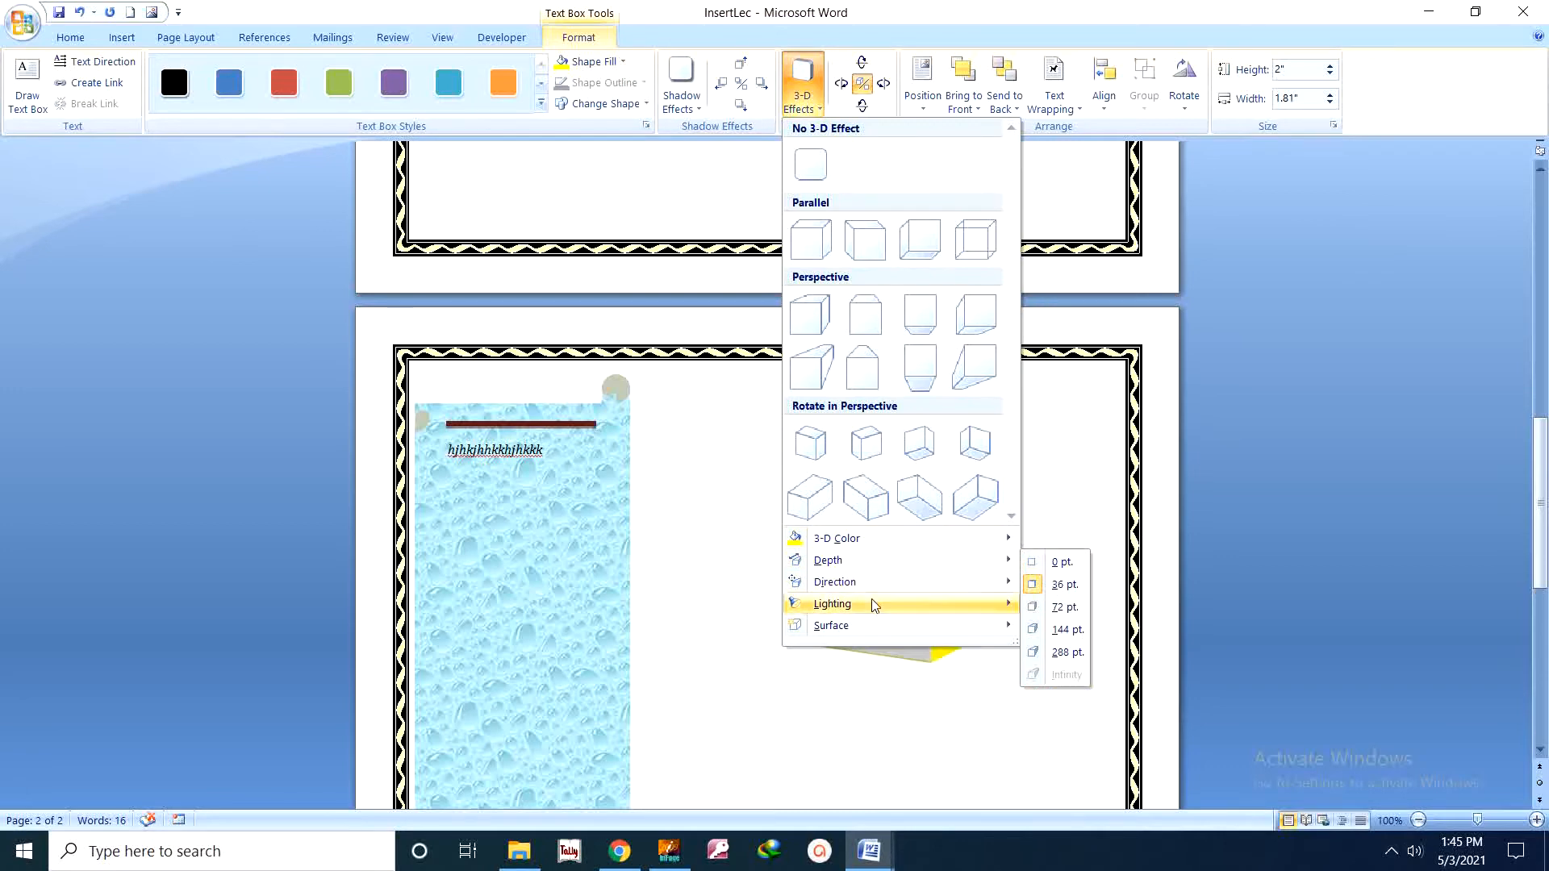
click(510, 623)
Delete the water-droplet sidebar text box from page 2
click(590, 451)
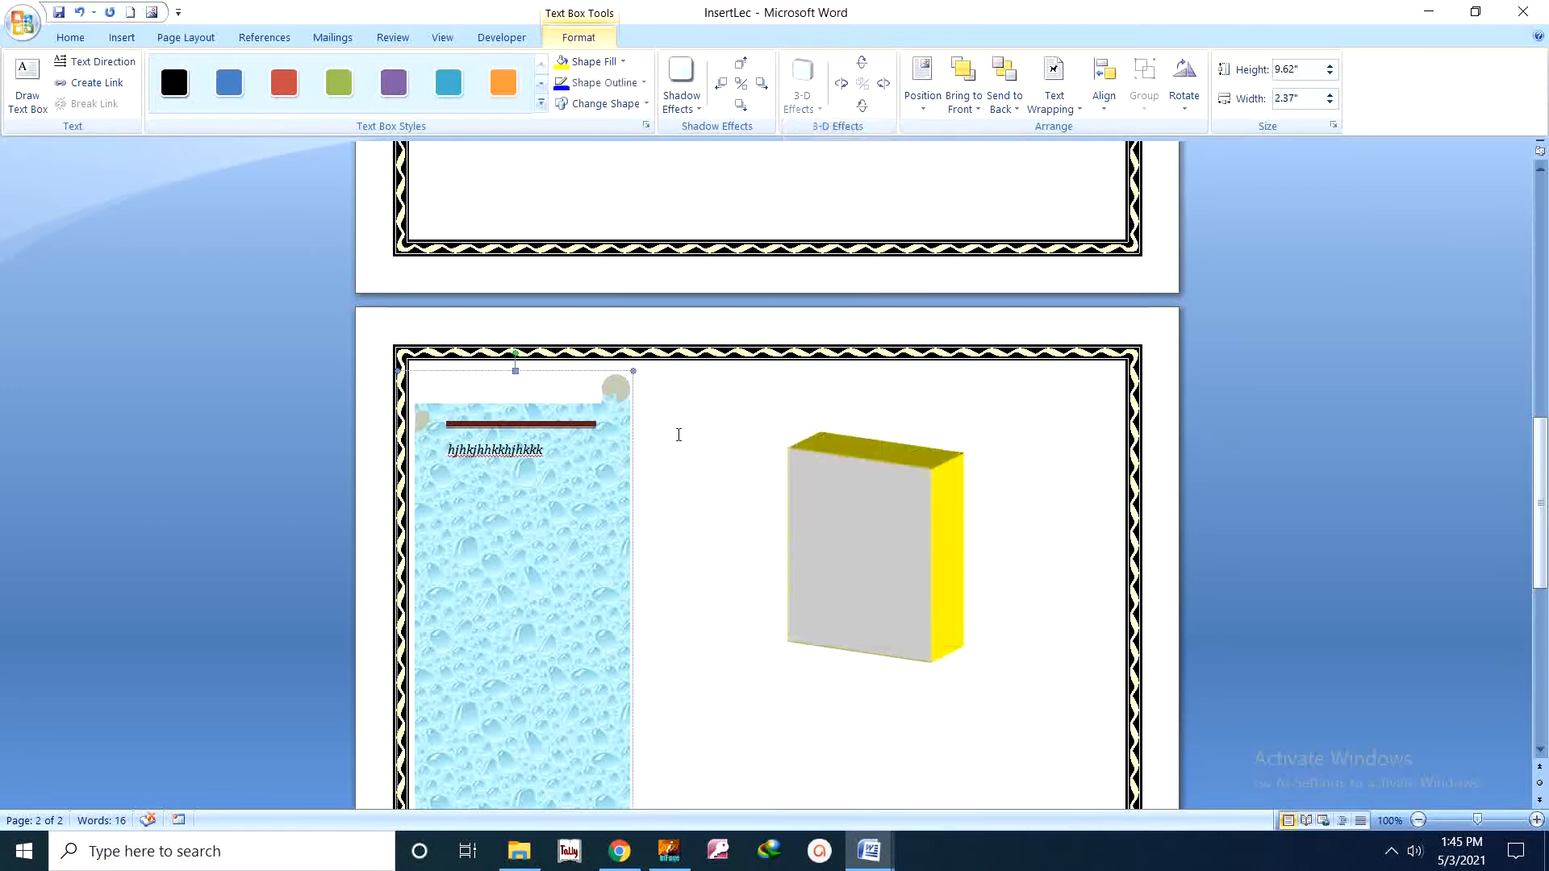
key(BackSpace)
key(BackSpace)
click(409, 376)
key(Delete)
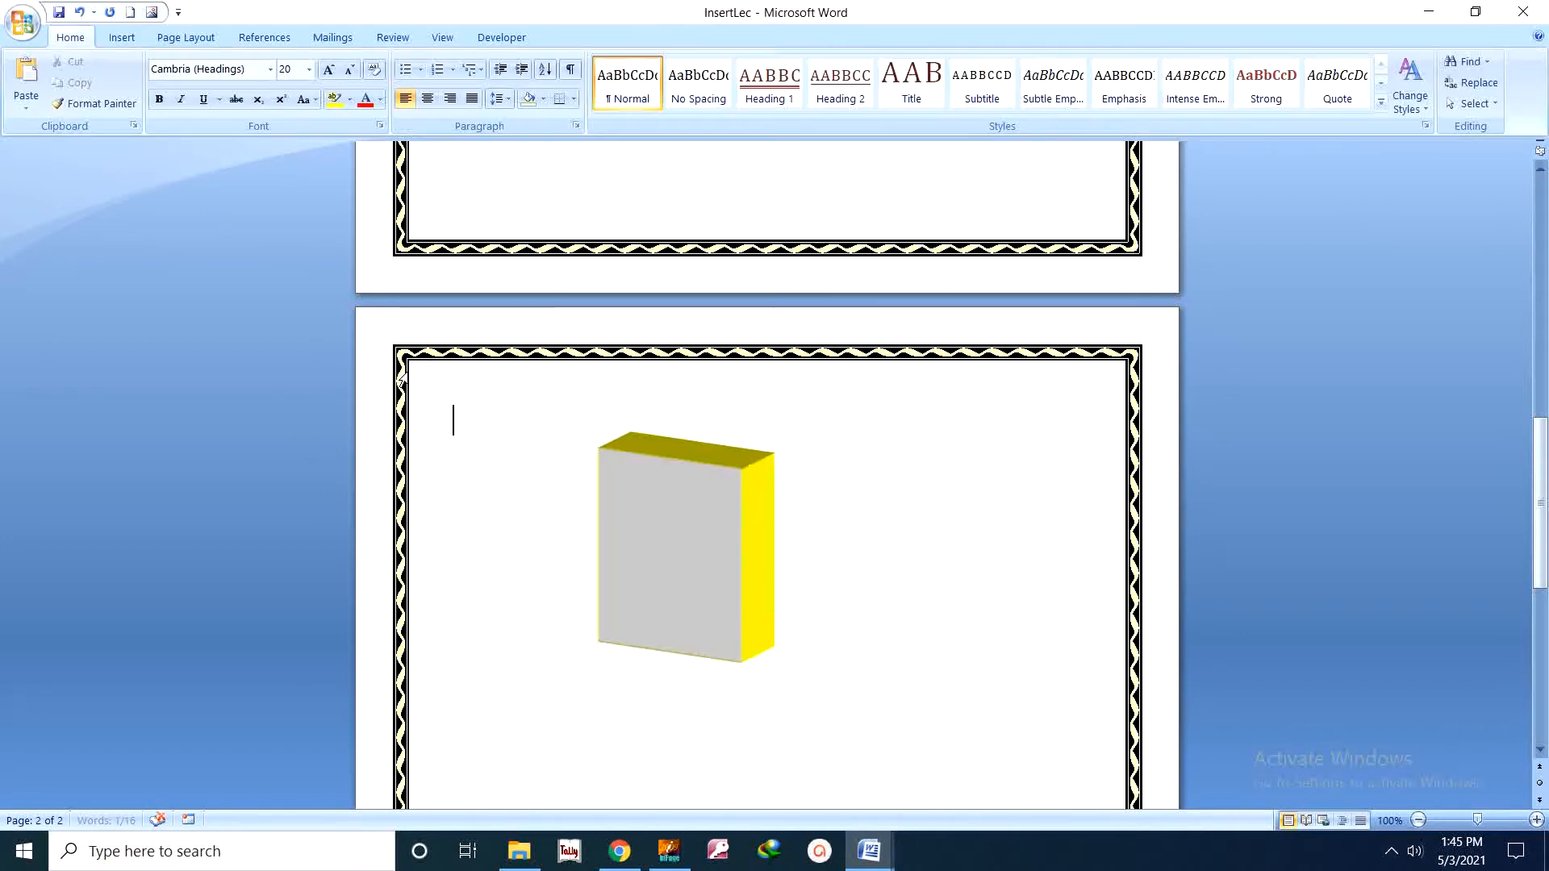
Place the yellow-sided 3-D text box in the top-left position of page 2
click(746, 436)
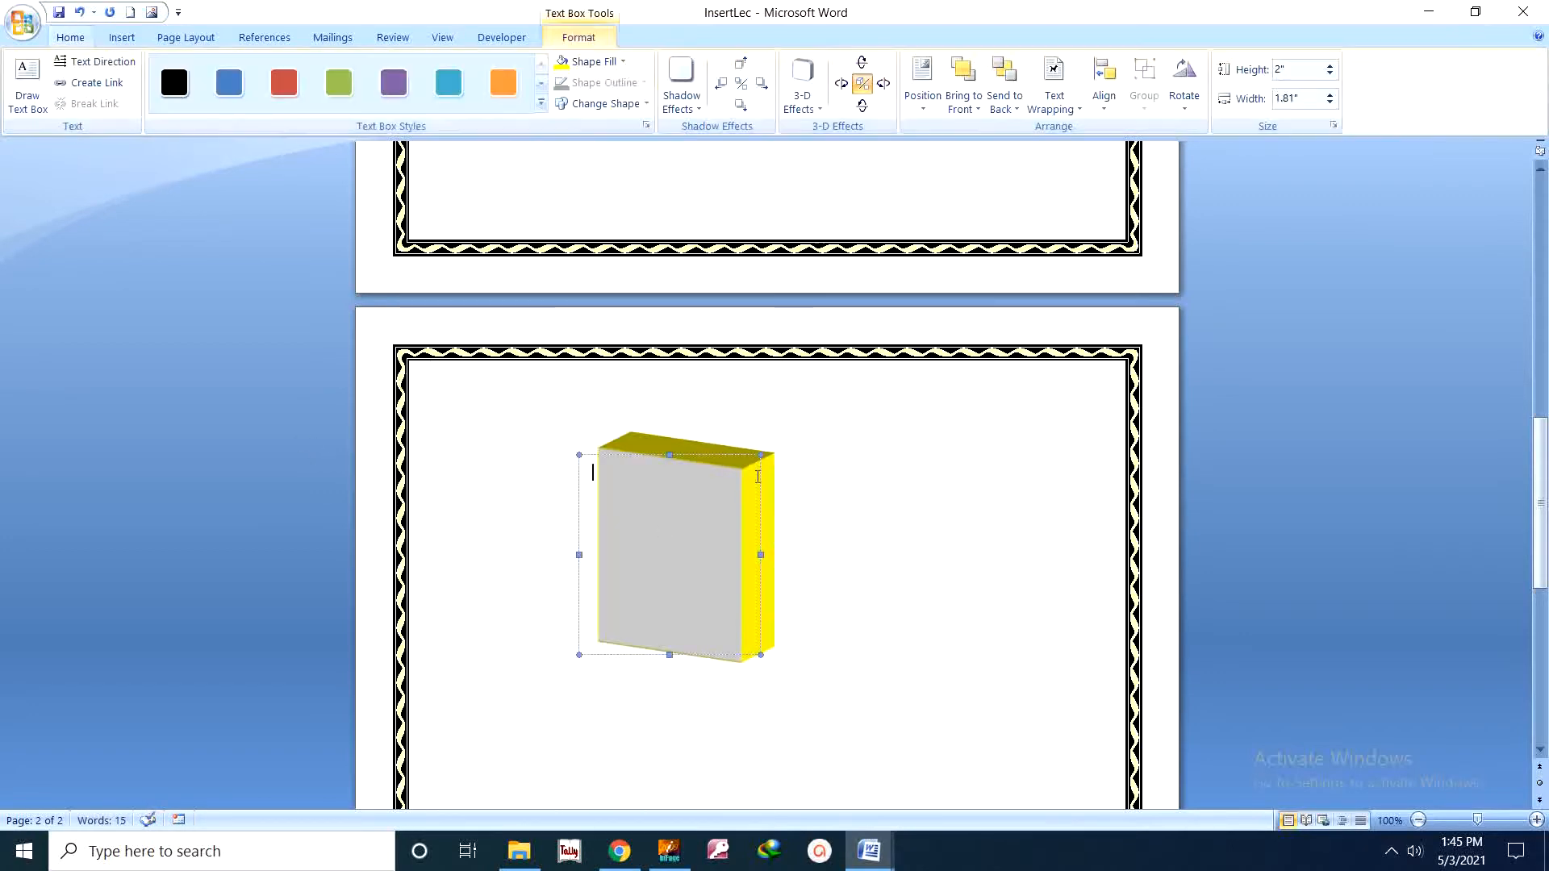
click(925, 111)
click(924, 255)
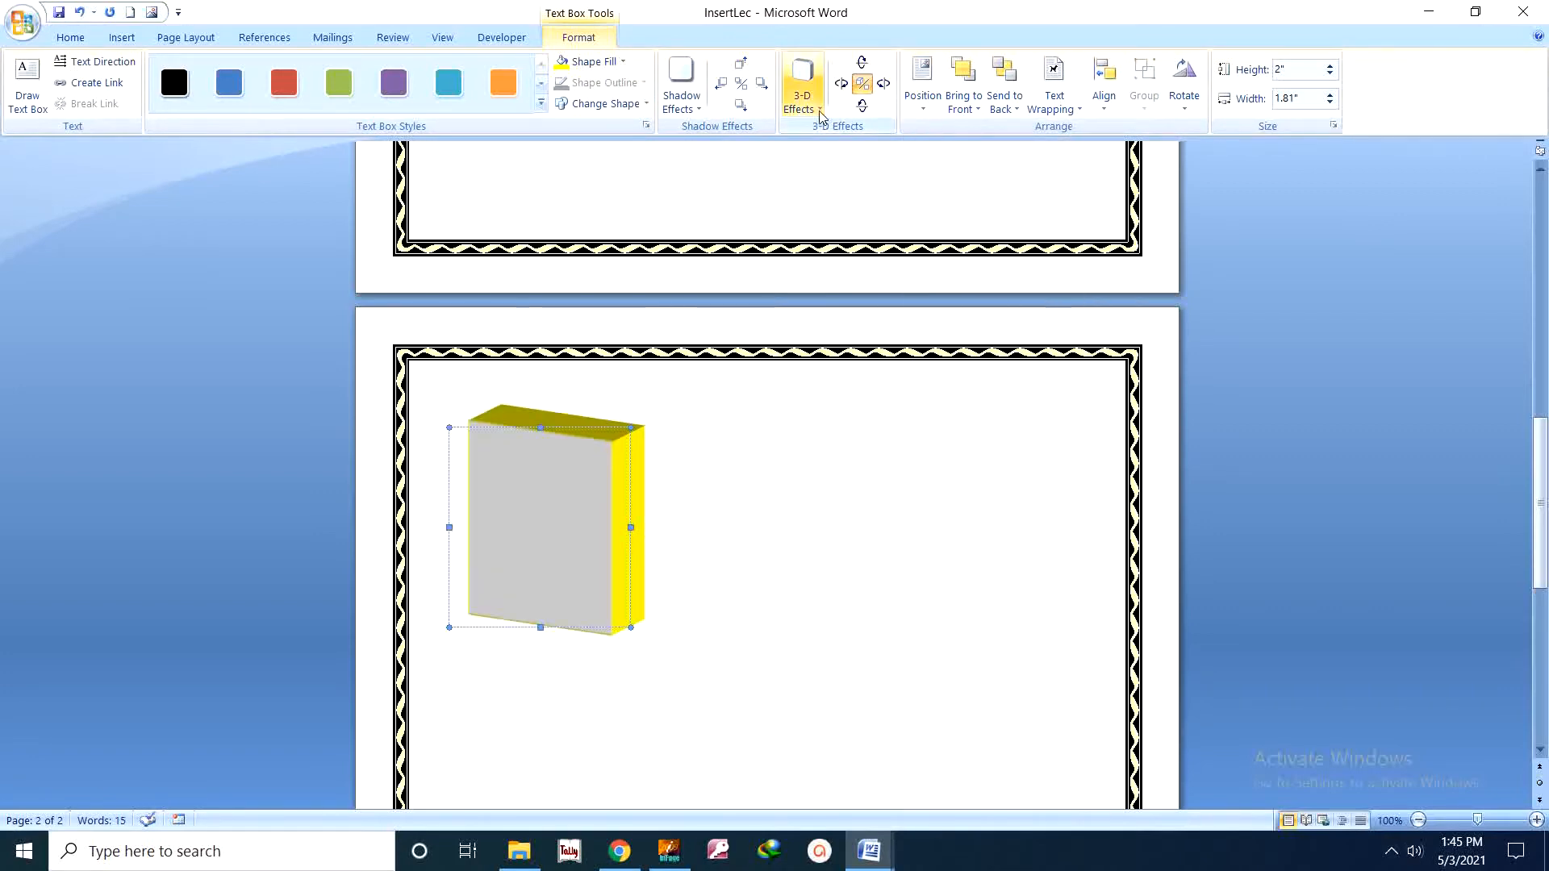
Examine the depth, direction, lighting and surface choices among the 3-D options of the yellow-sided text box
click(802, 89)
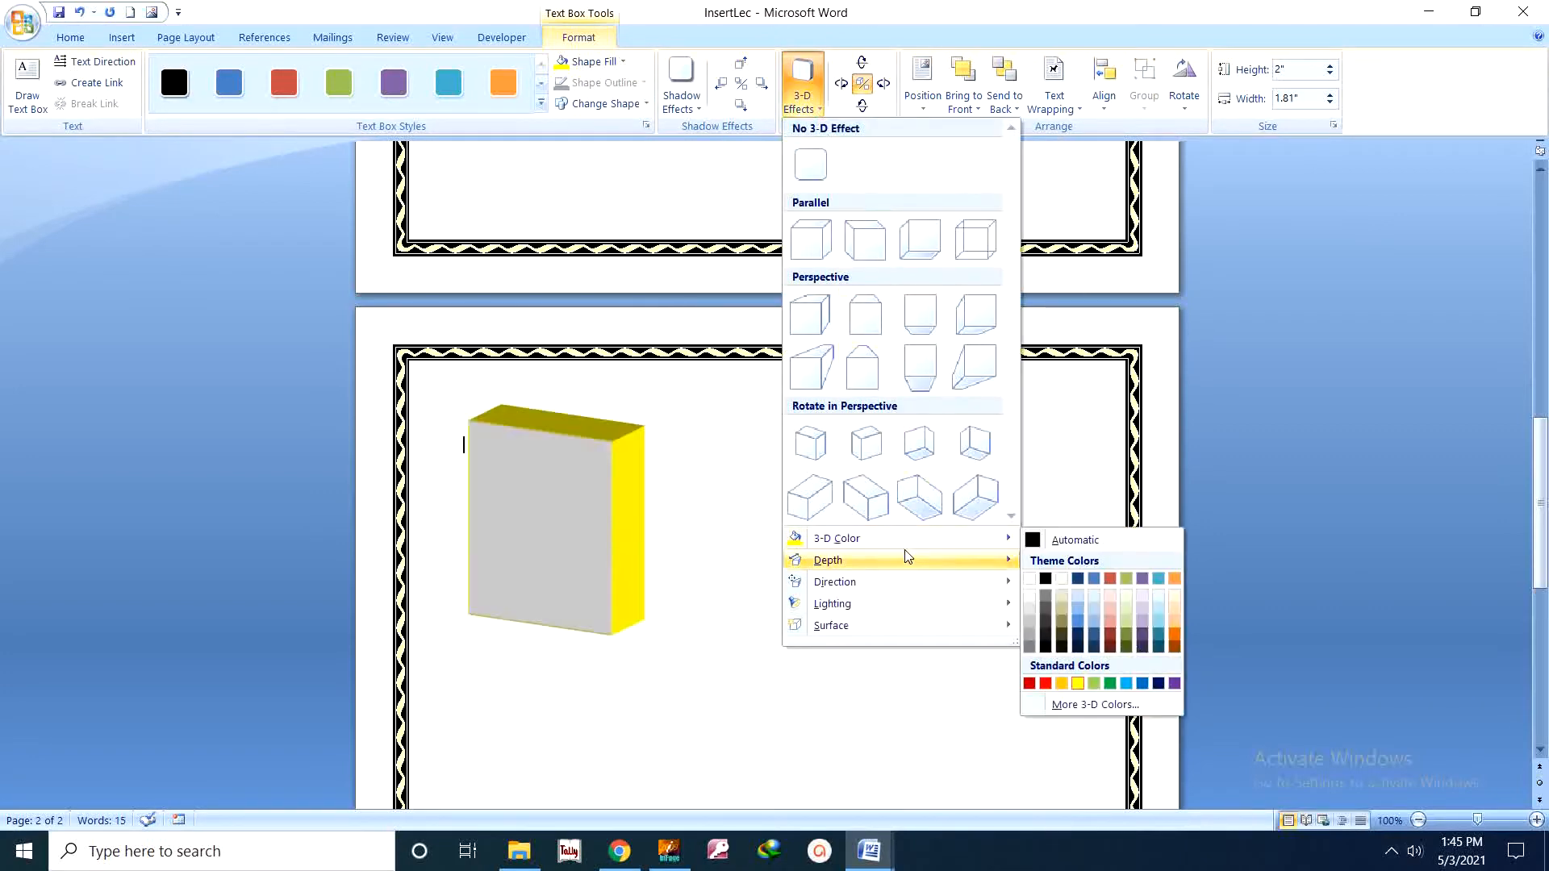
mouse_move(906, 560)
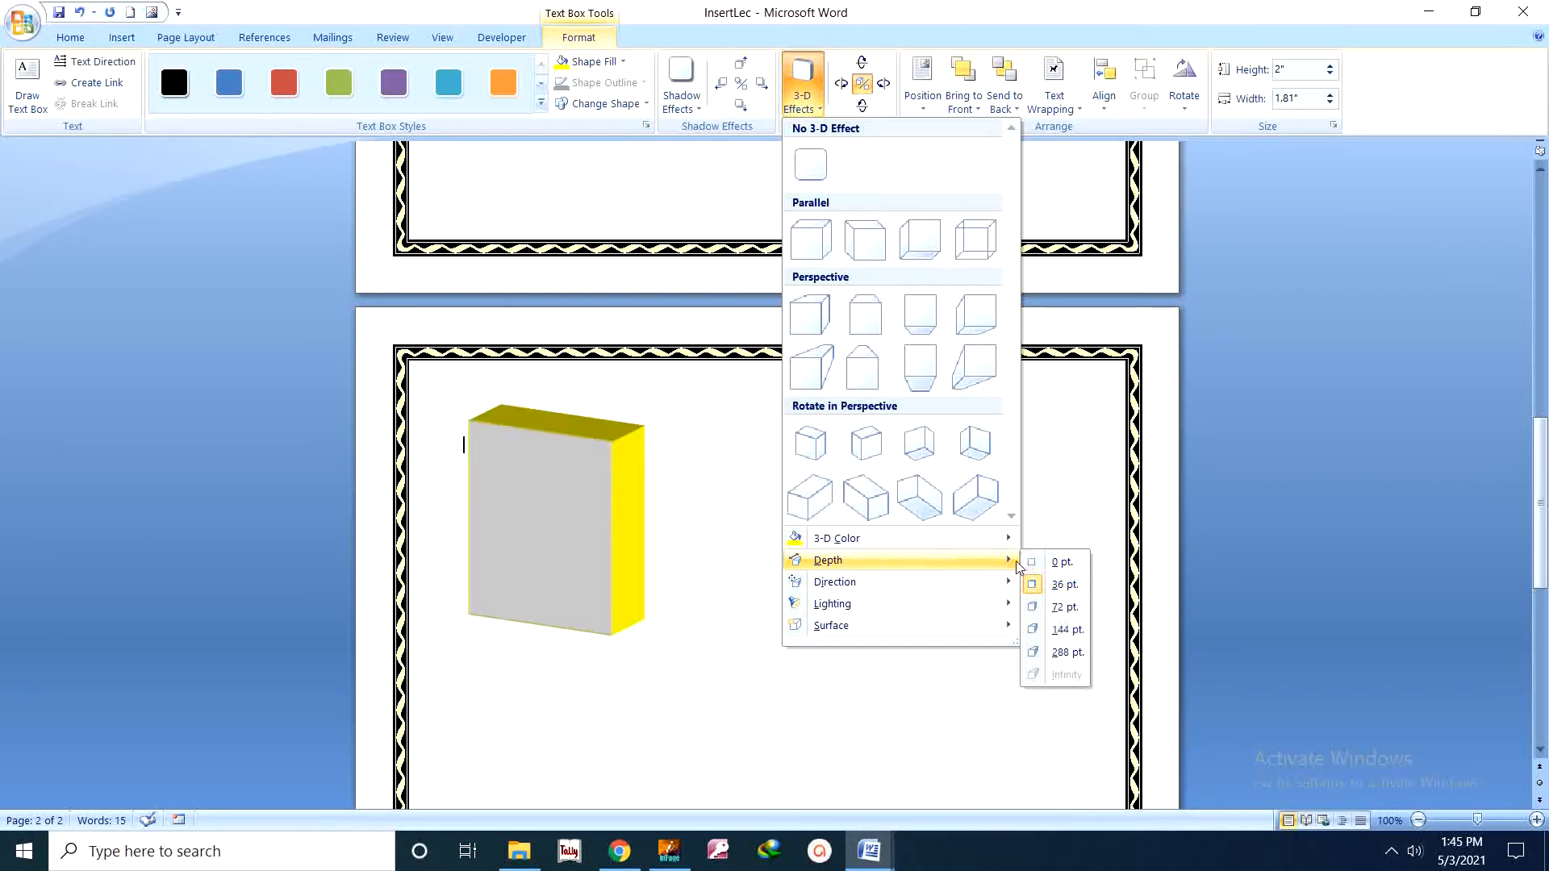
mouse_move(1009, 584)
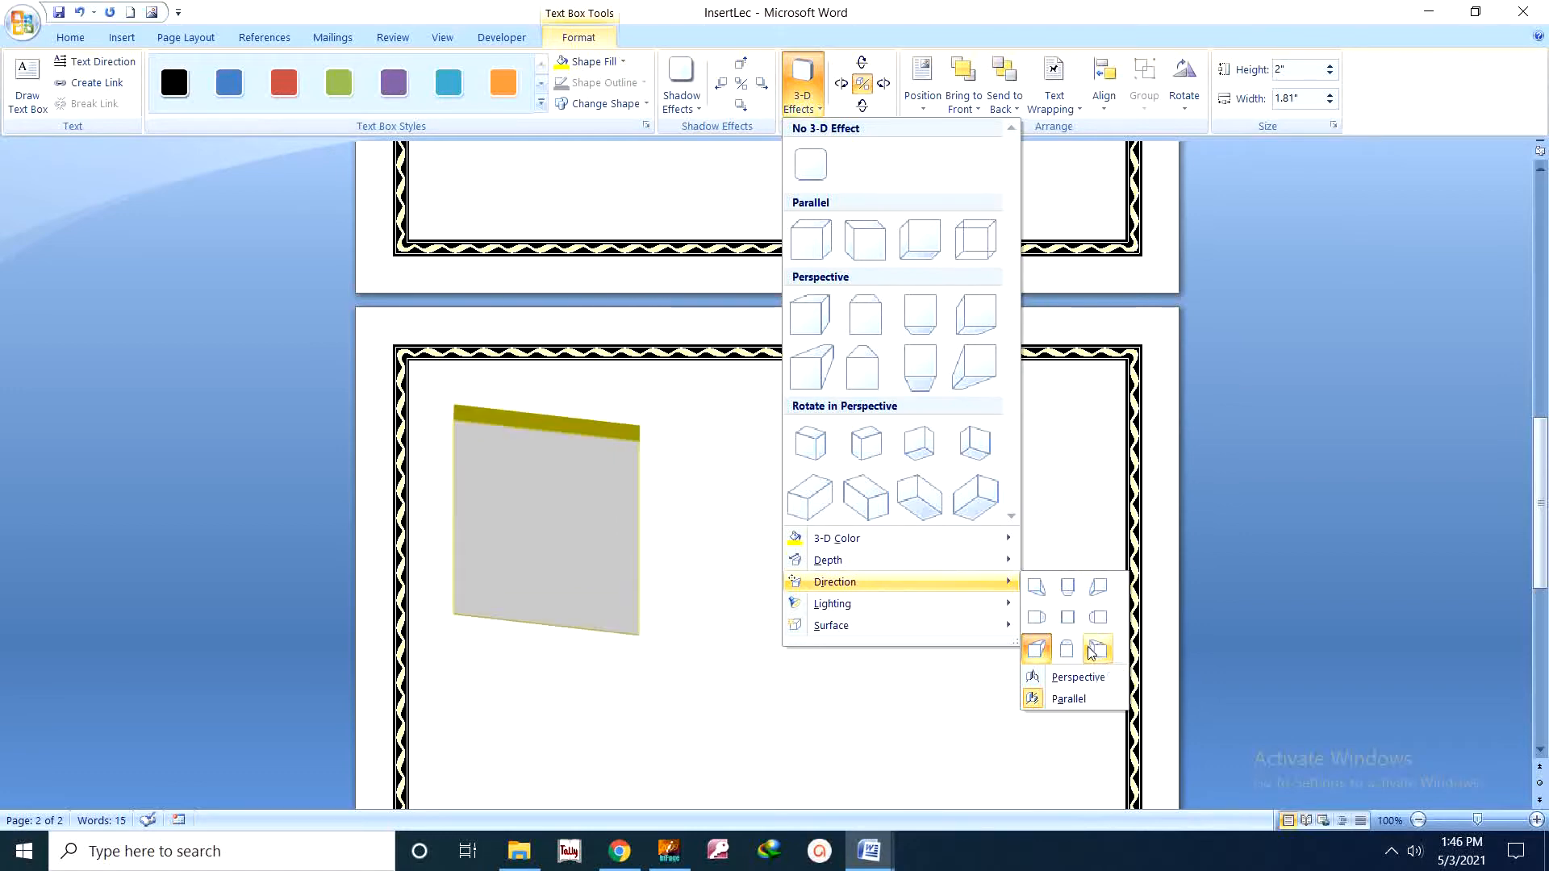
mouse_move(1008, 617)
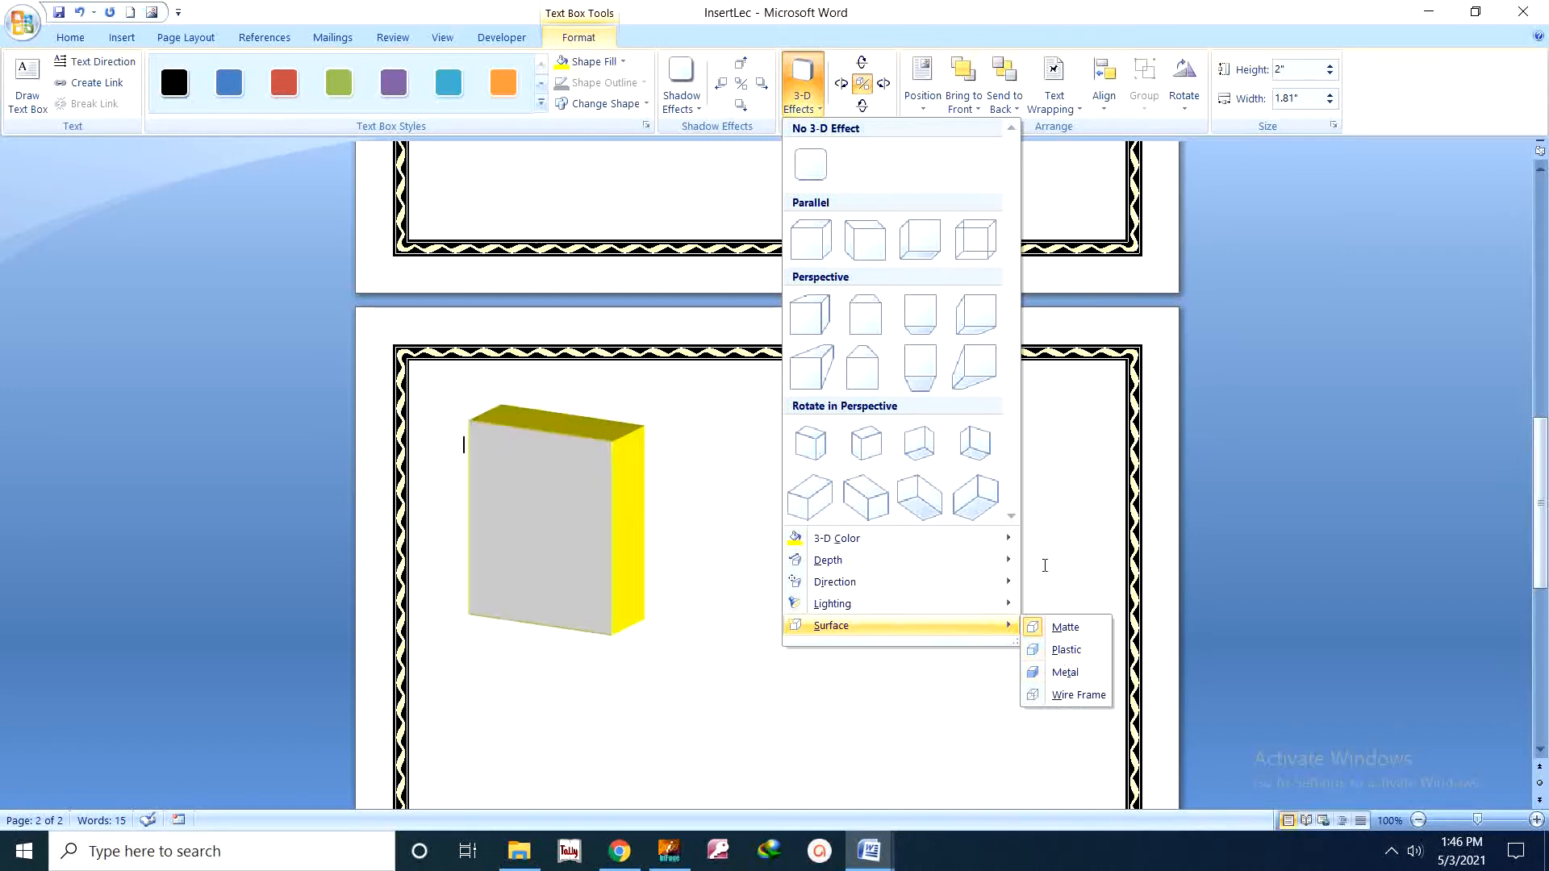
click(1065, 449)
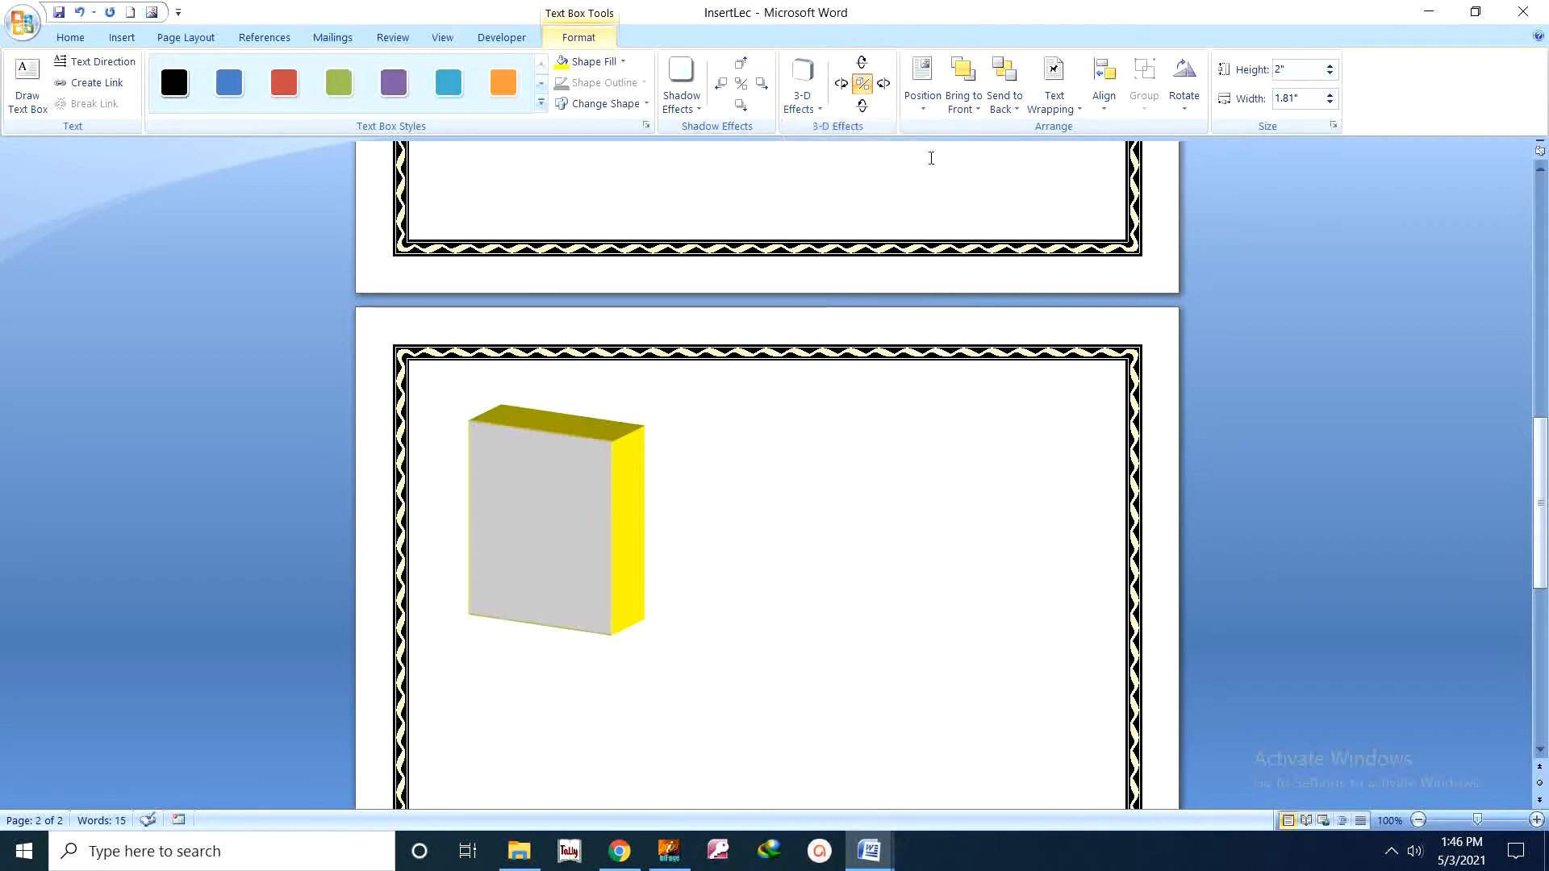
Preview the page position choices for the yellow-sided text box, keeping it in the top-left position
click(924, 110)
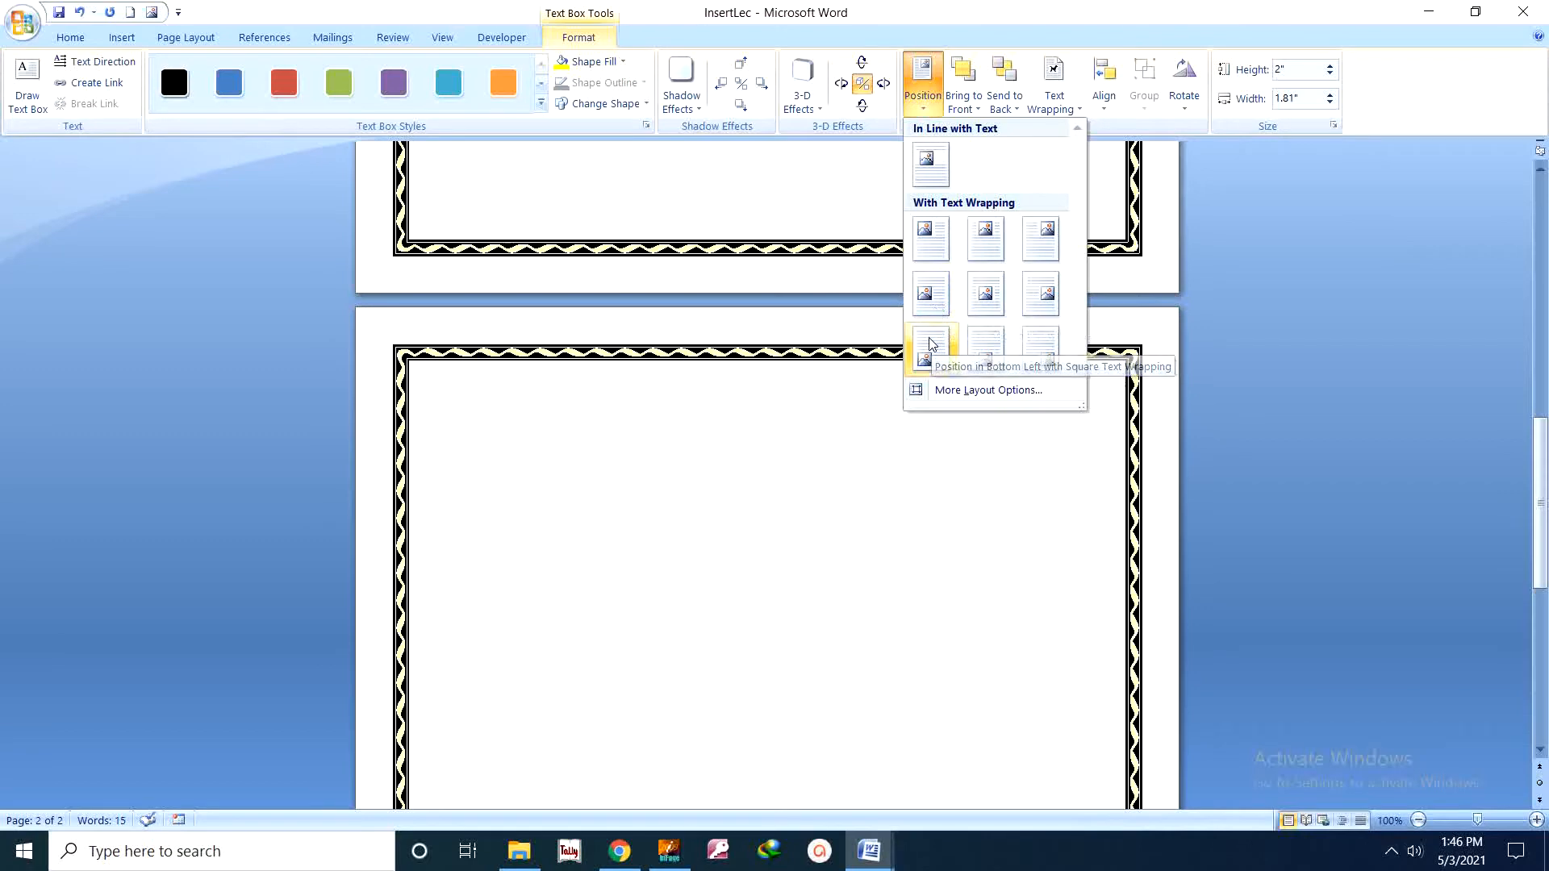
drag(1537, 557, 1537, 706)
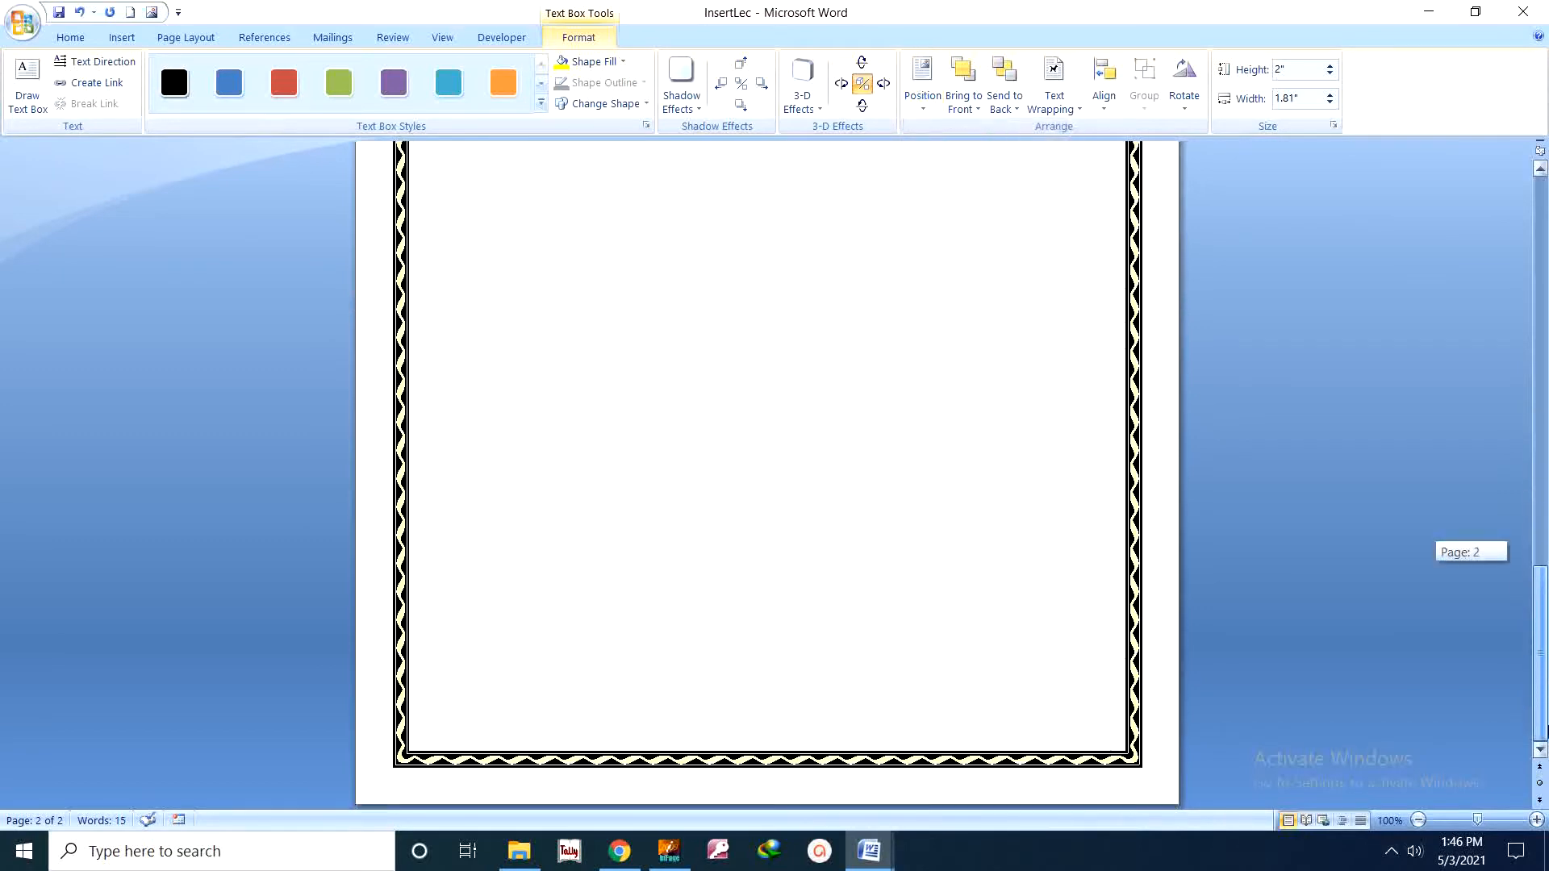
click(922, 103)
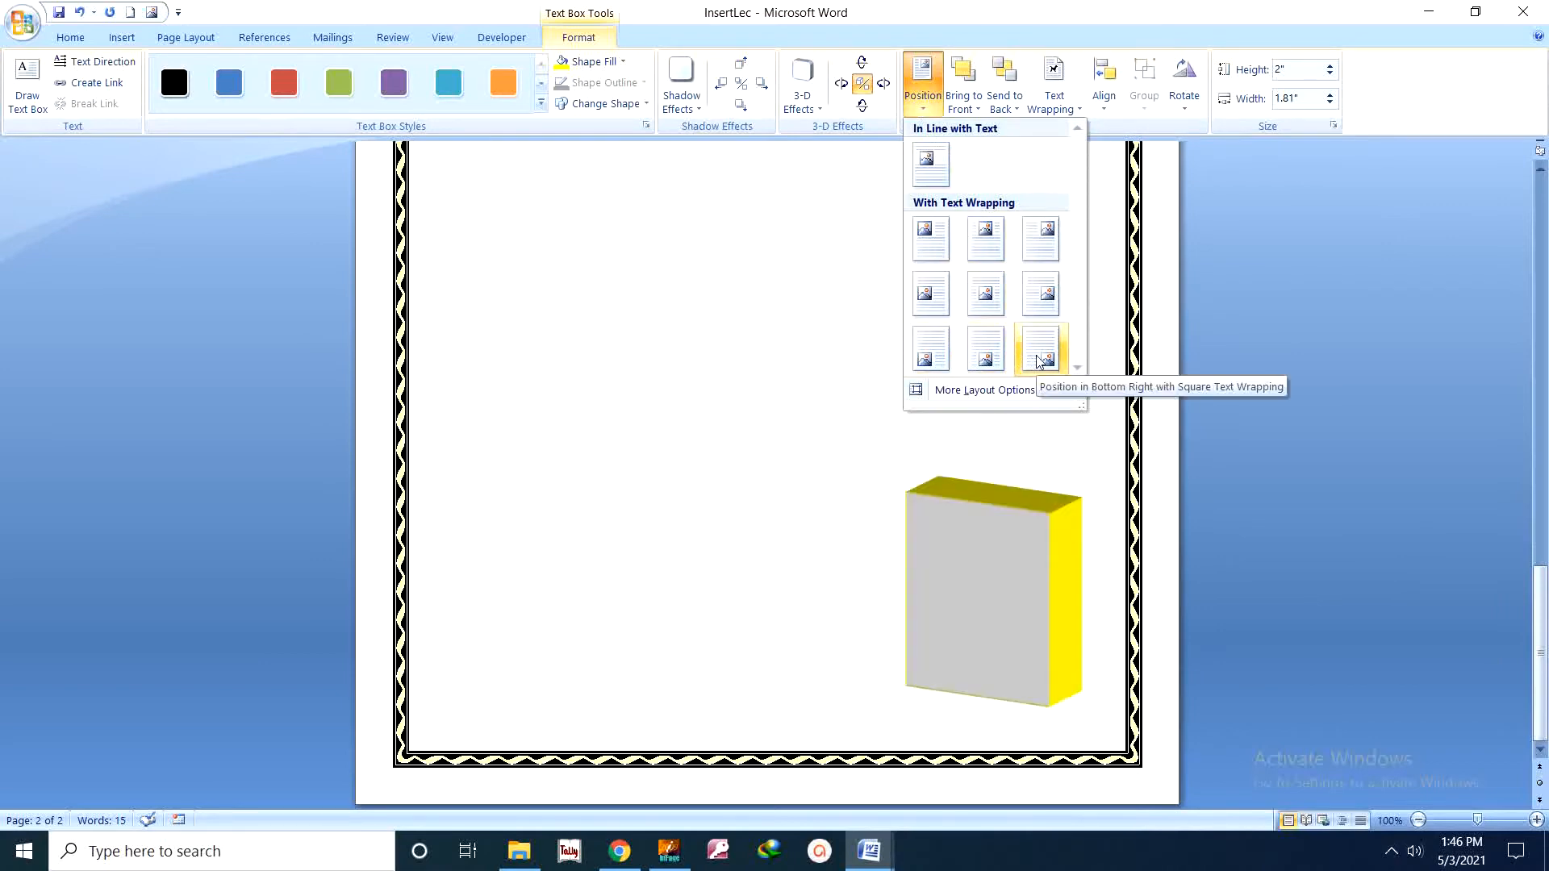
click(931, 239)
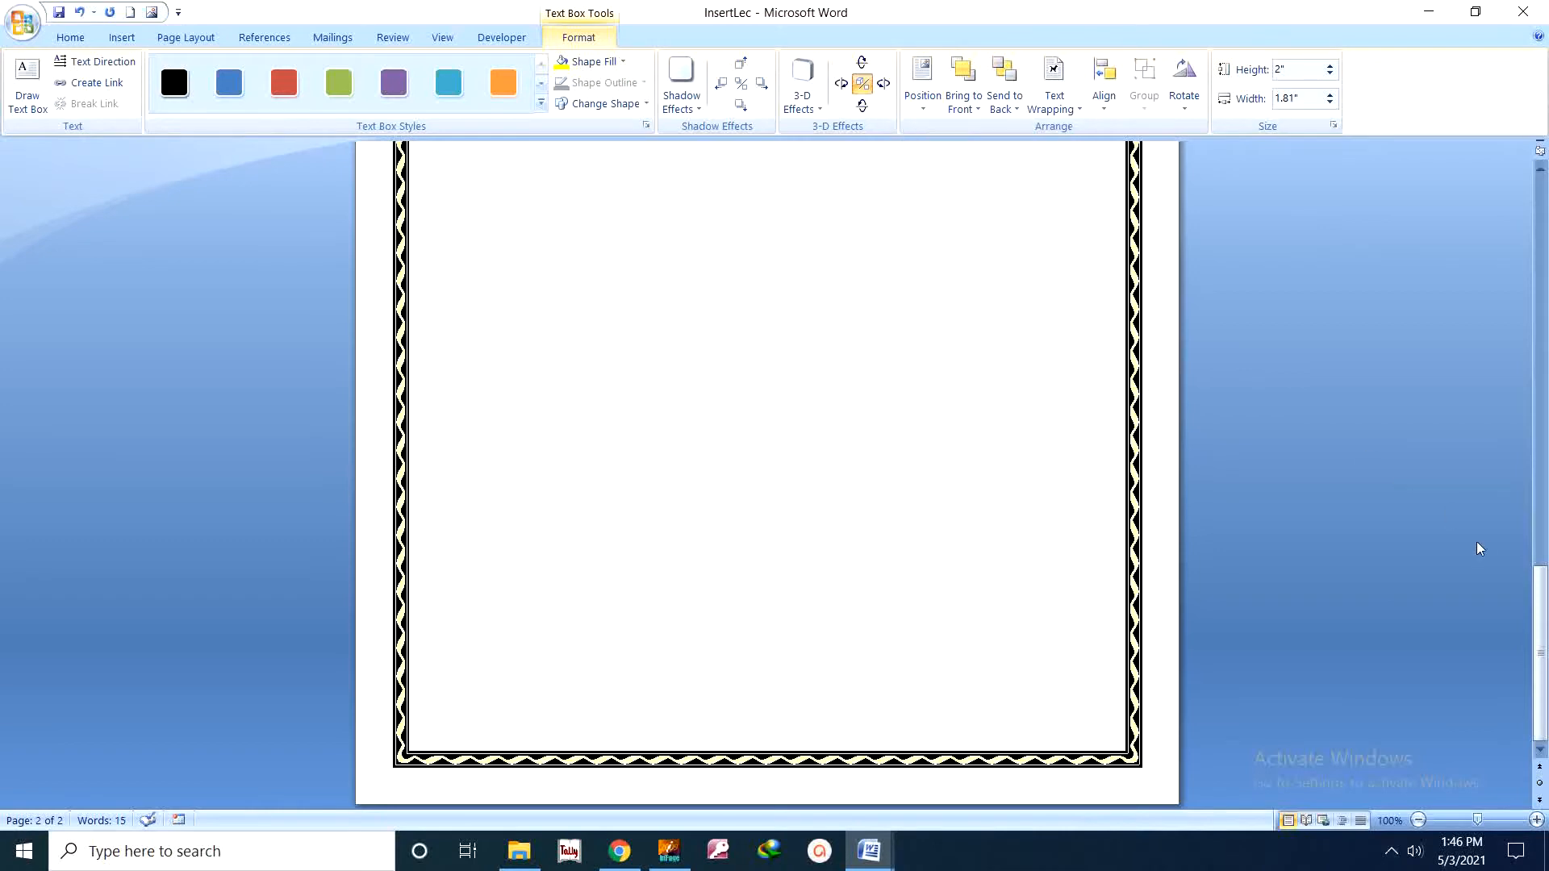
drag(1537, 603, 1548, 465)
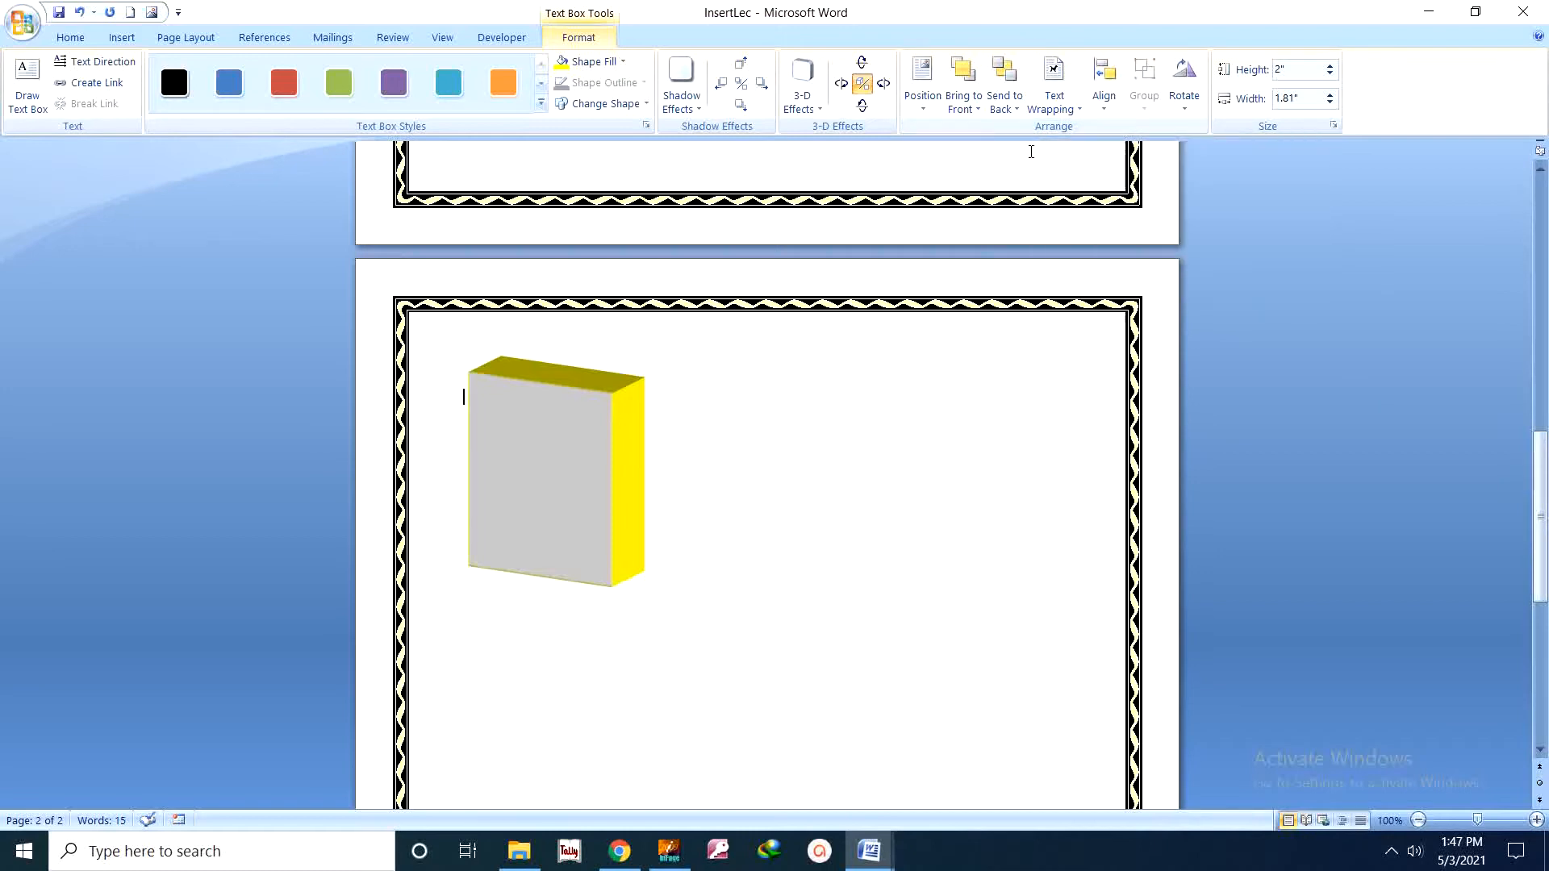
Switch to the Chapter 6 document and insert an Annual Quote text box beside the VERIFICATION paragraph on page 2
click(857, 866)
click(961, 777)
scroll(782, 536, down, 1)
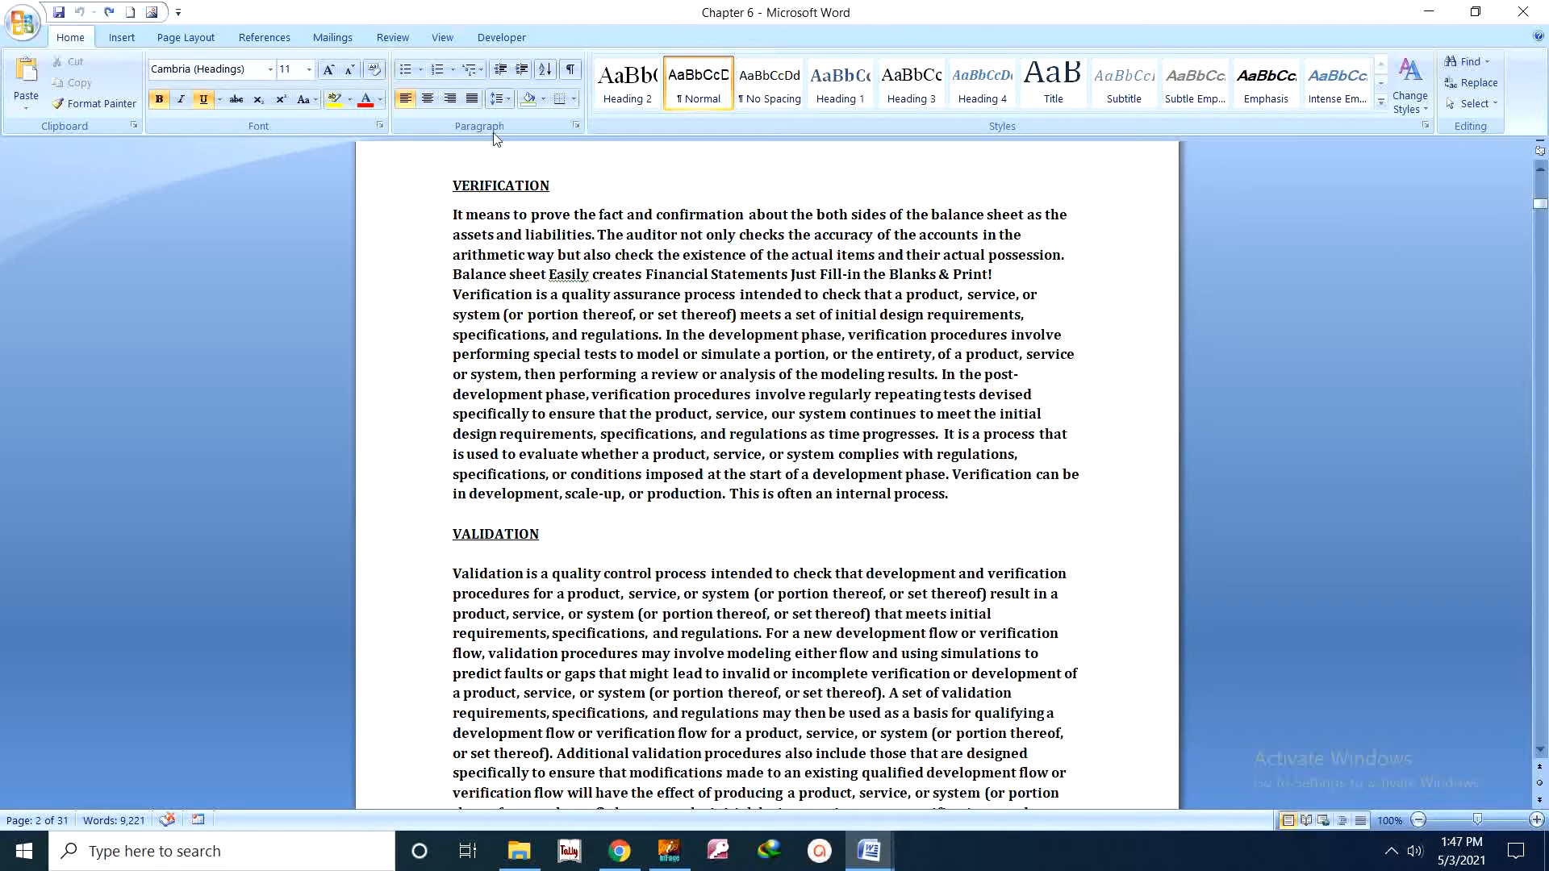
click(125, 38)
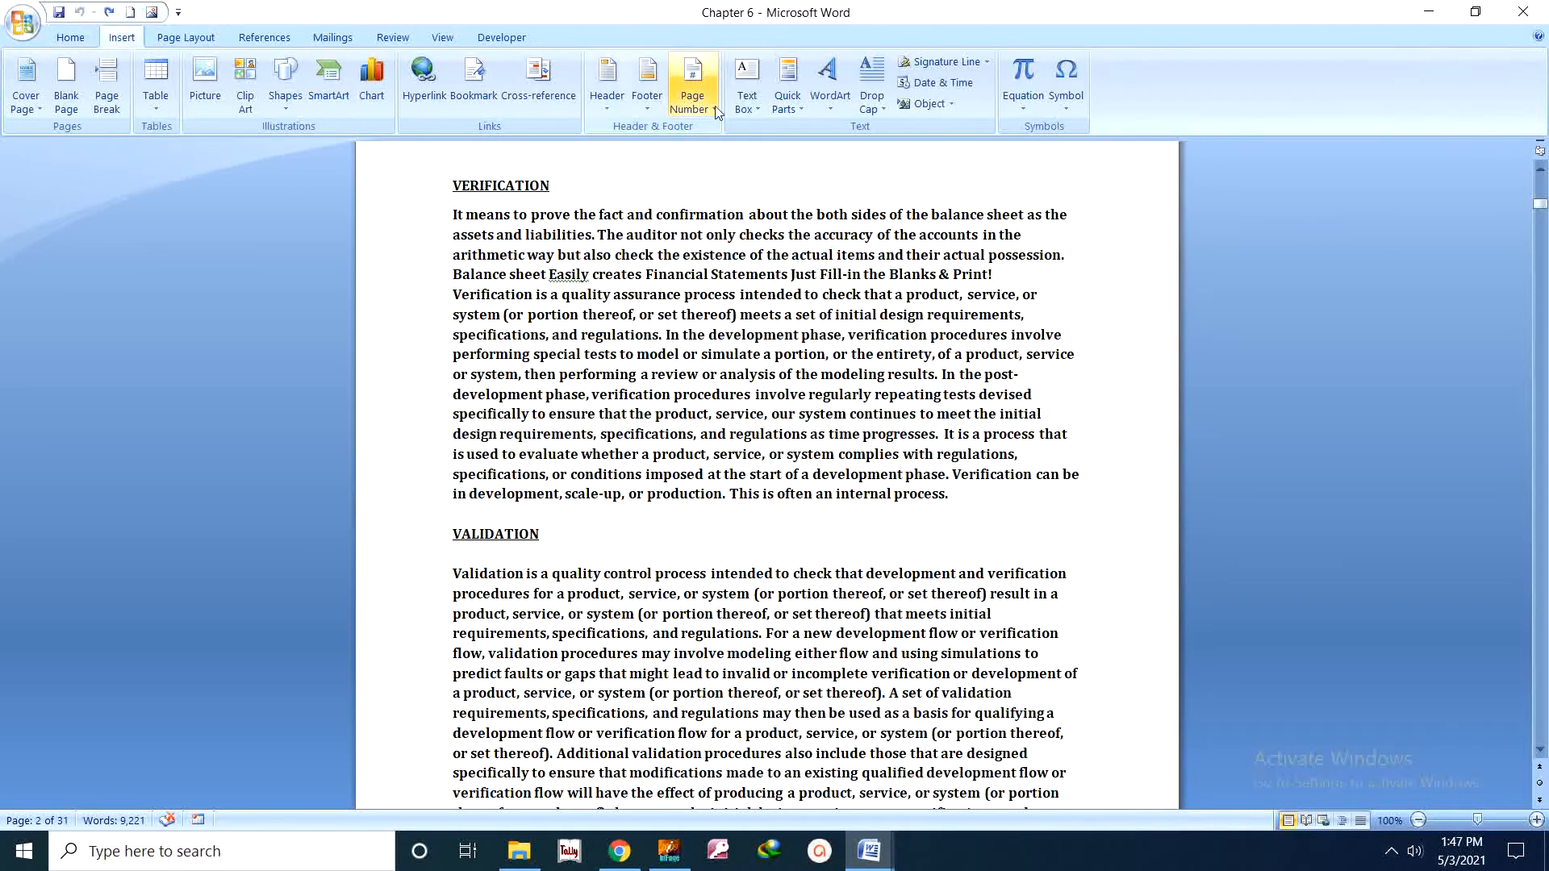
click(747, 85)
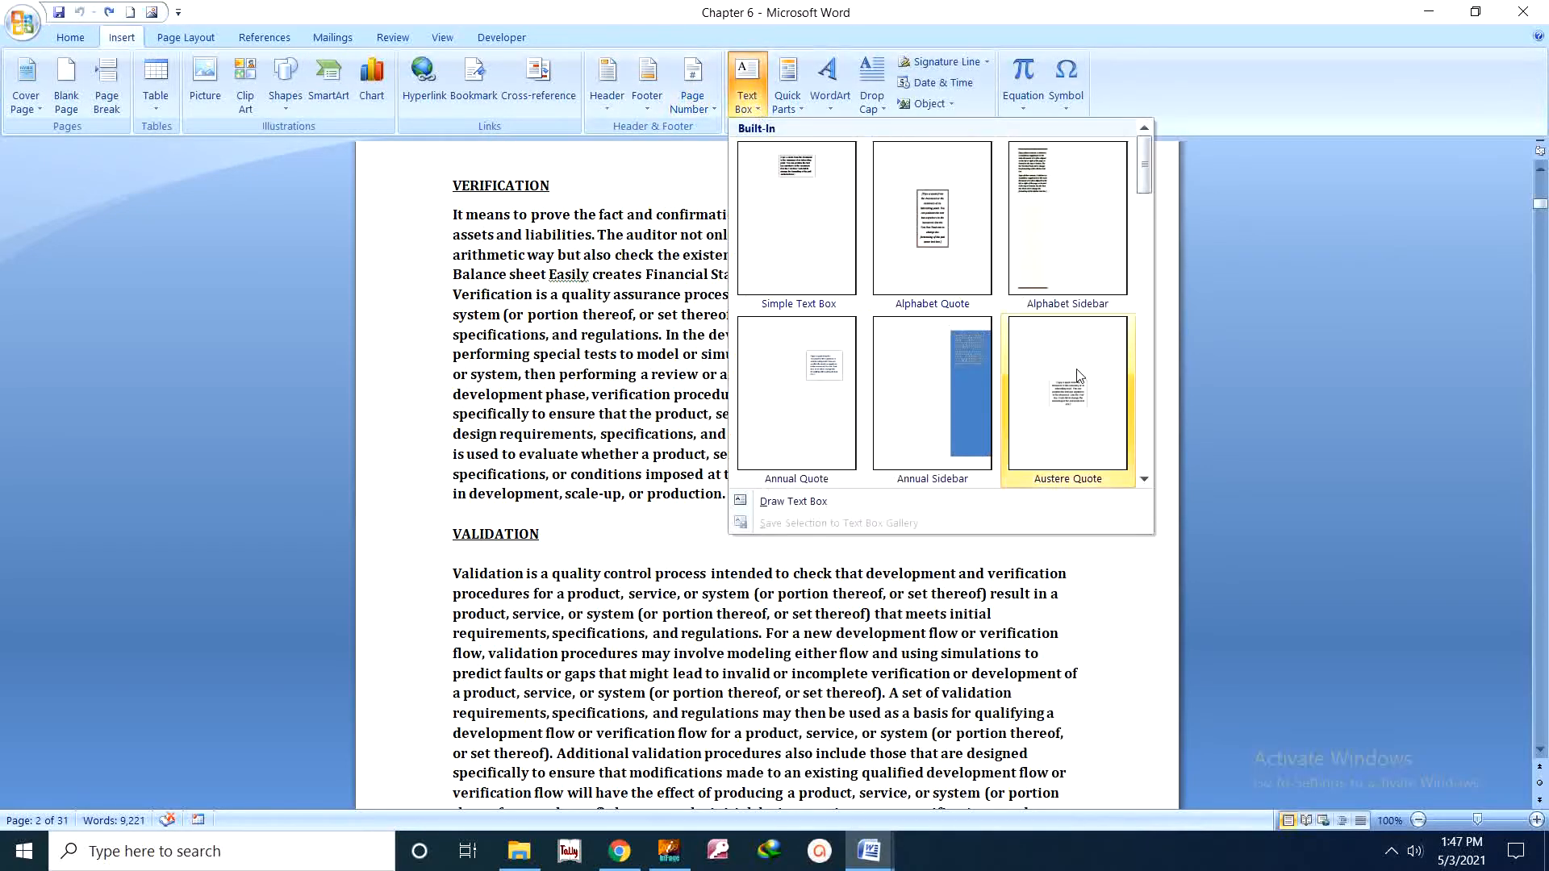
click(842, 390)
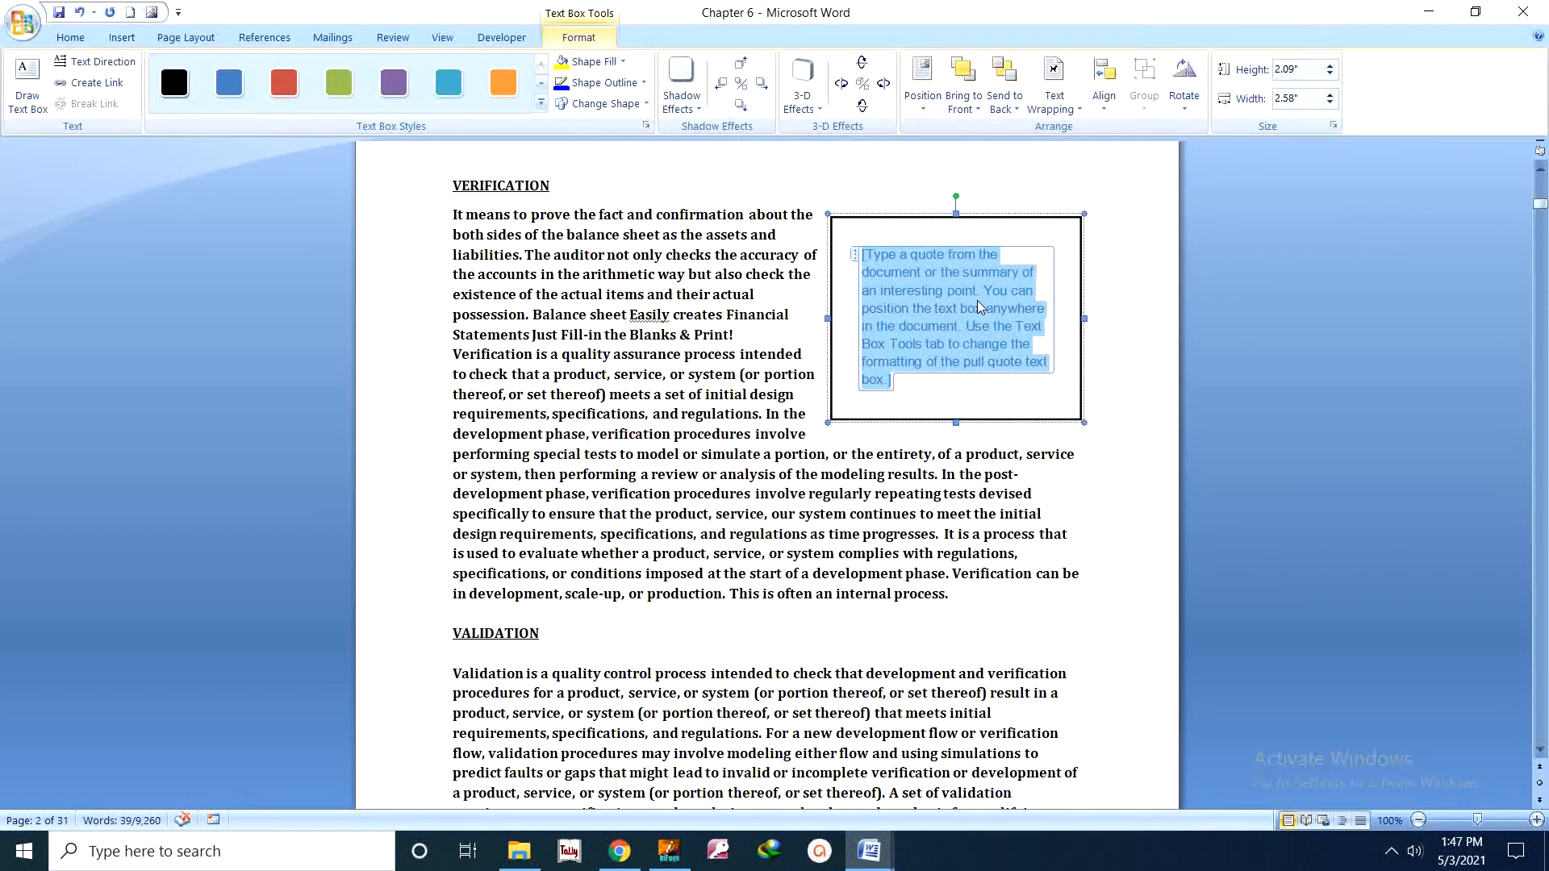
Format the quote text box's placeholder text as bold red with yellow highlighting, and enlarge it by two font size increments
click(70, 38)
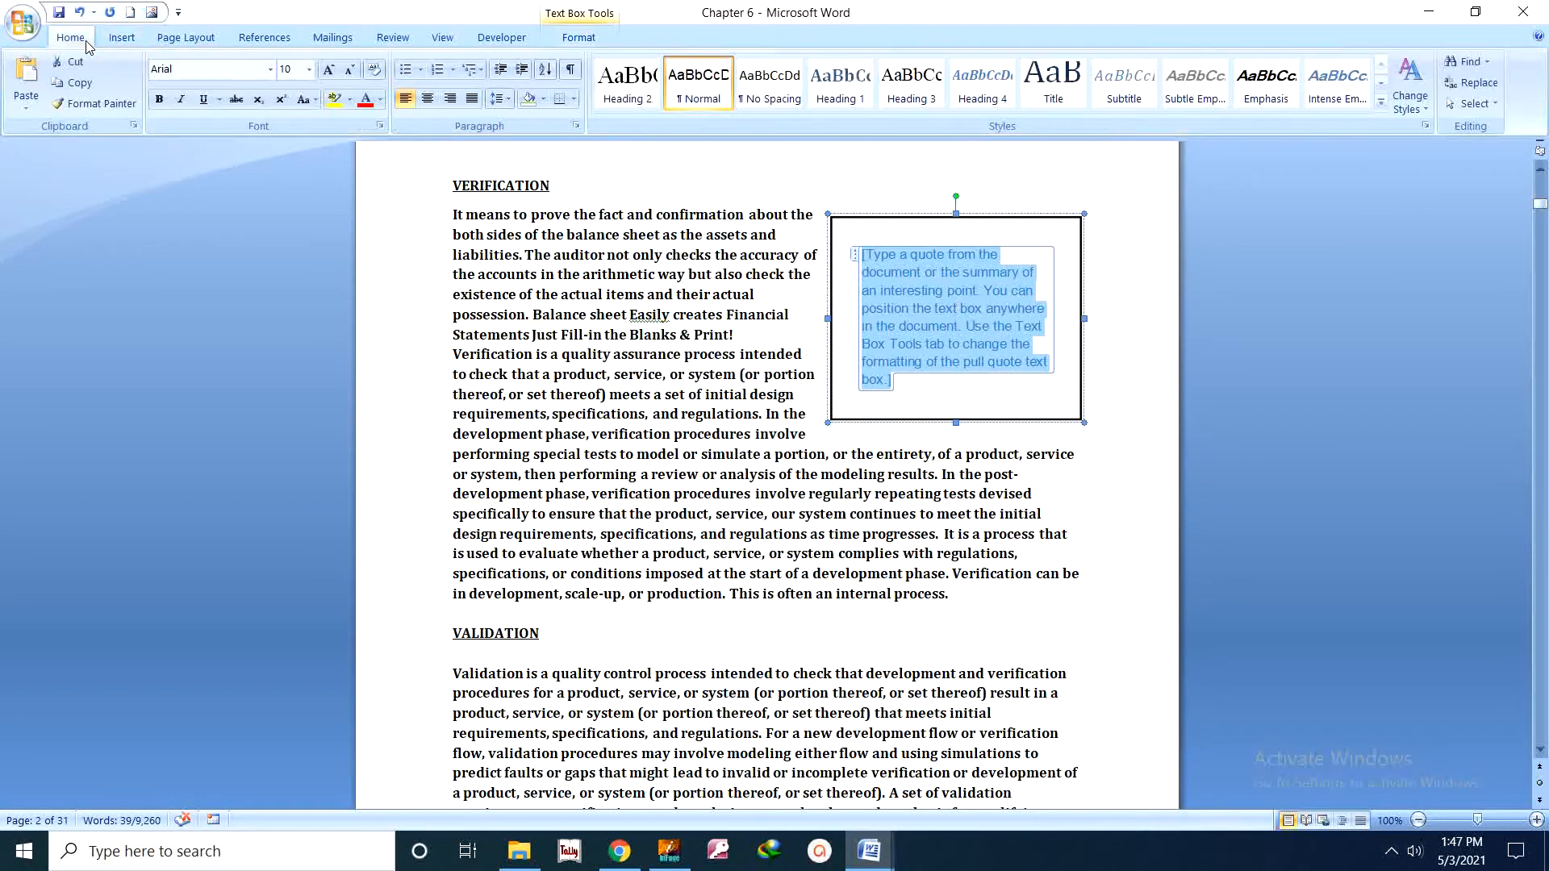
click(366, 103)
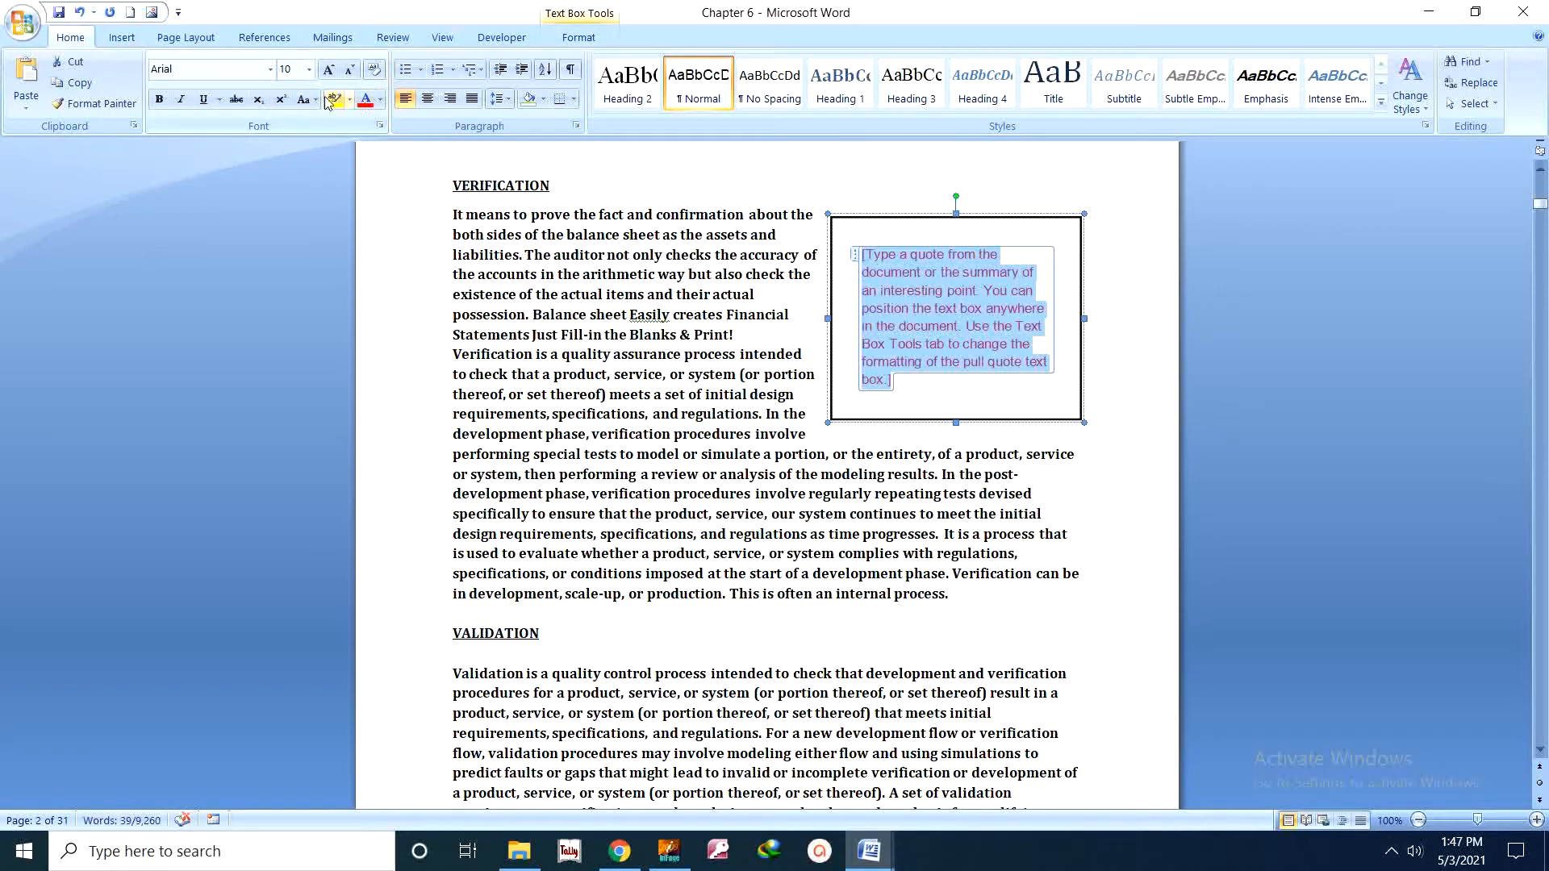
click(163, 97)
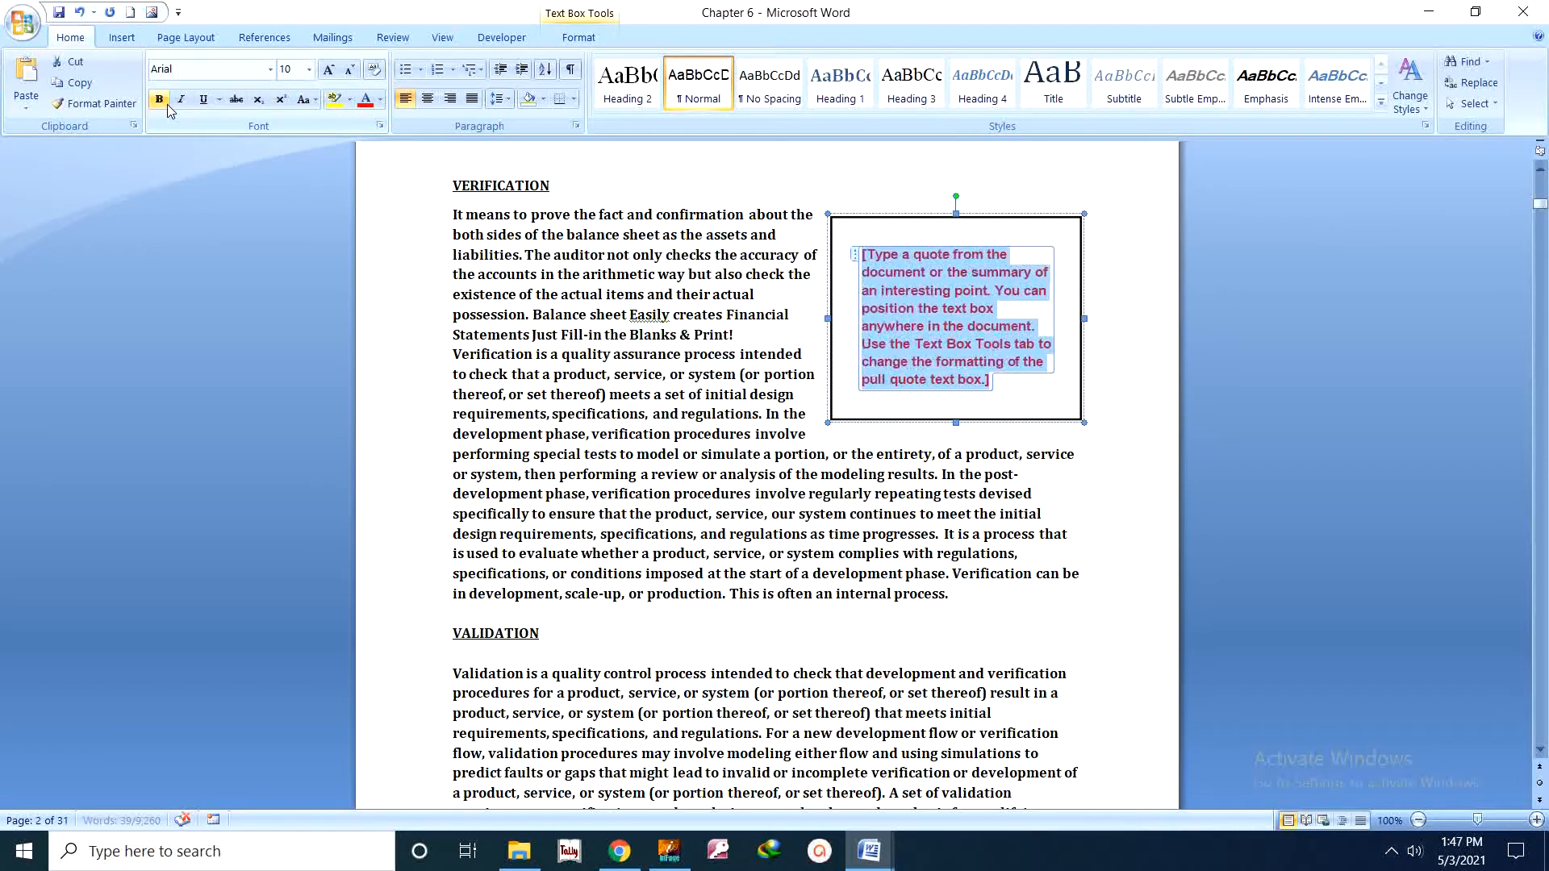
click(328, 70)
click(327, 70)
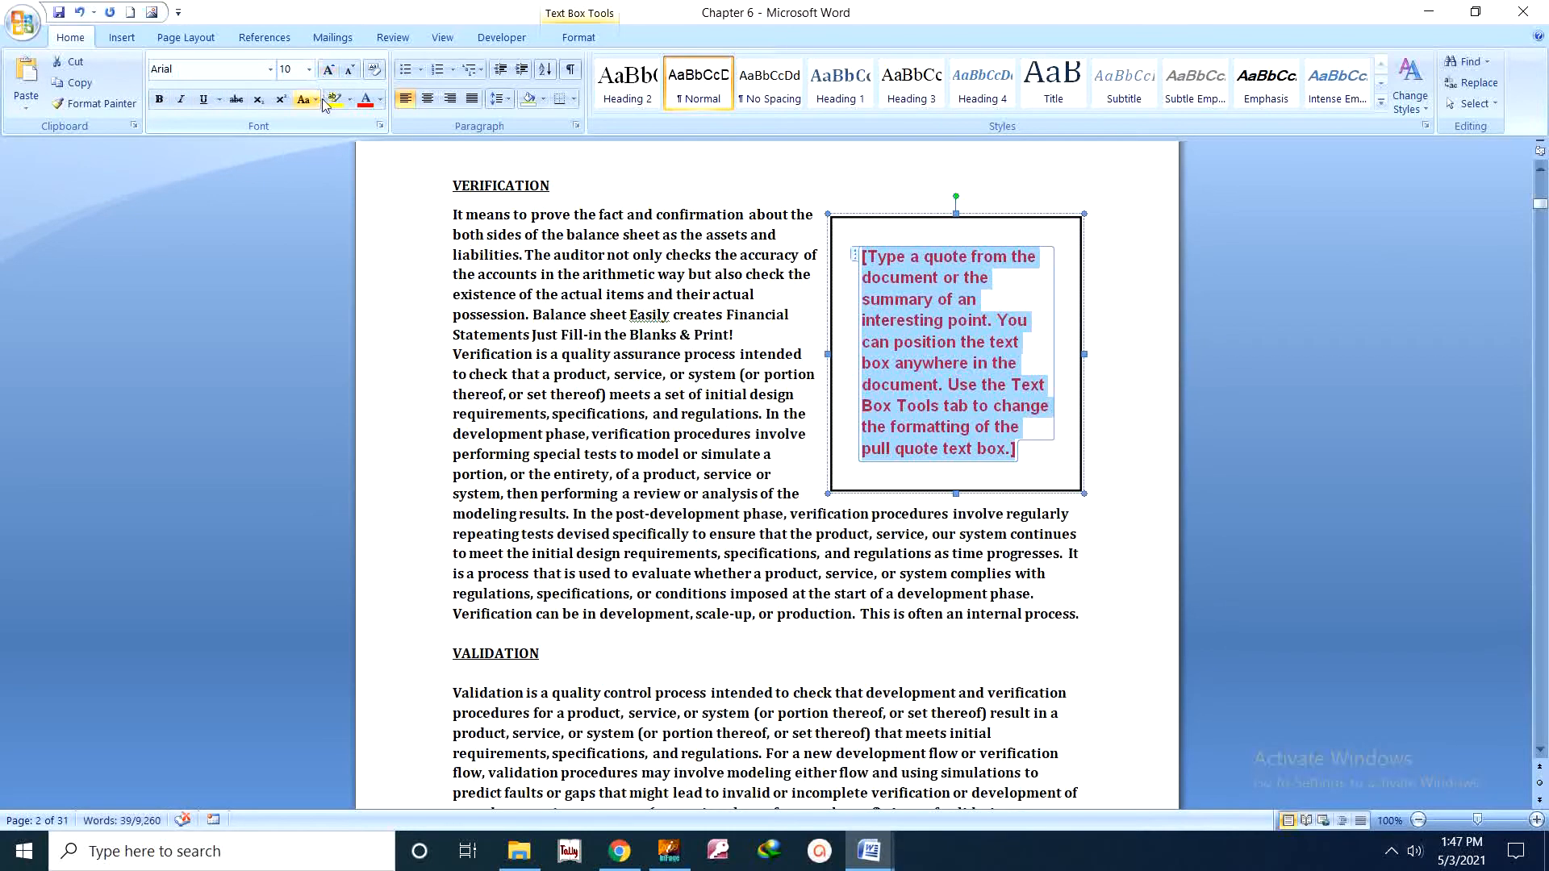
click(334, 100)
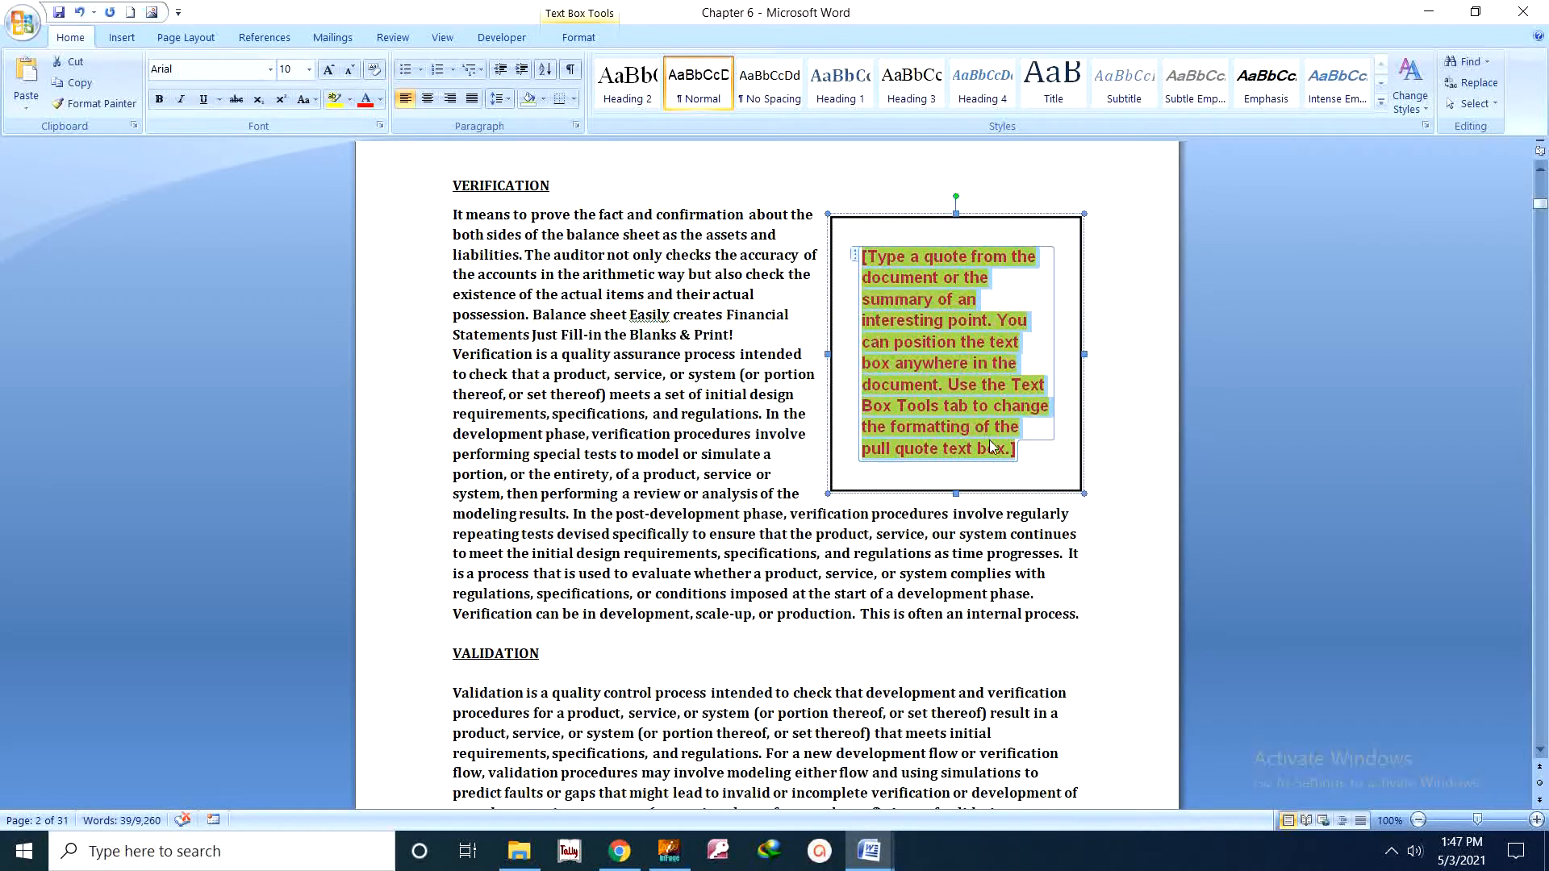
click(936, 437)
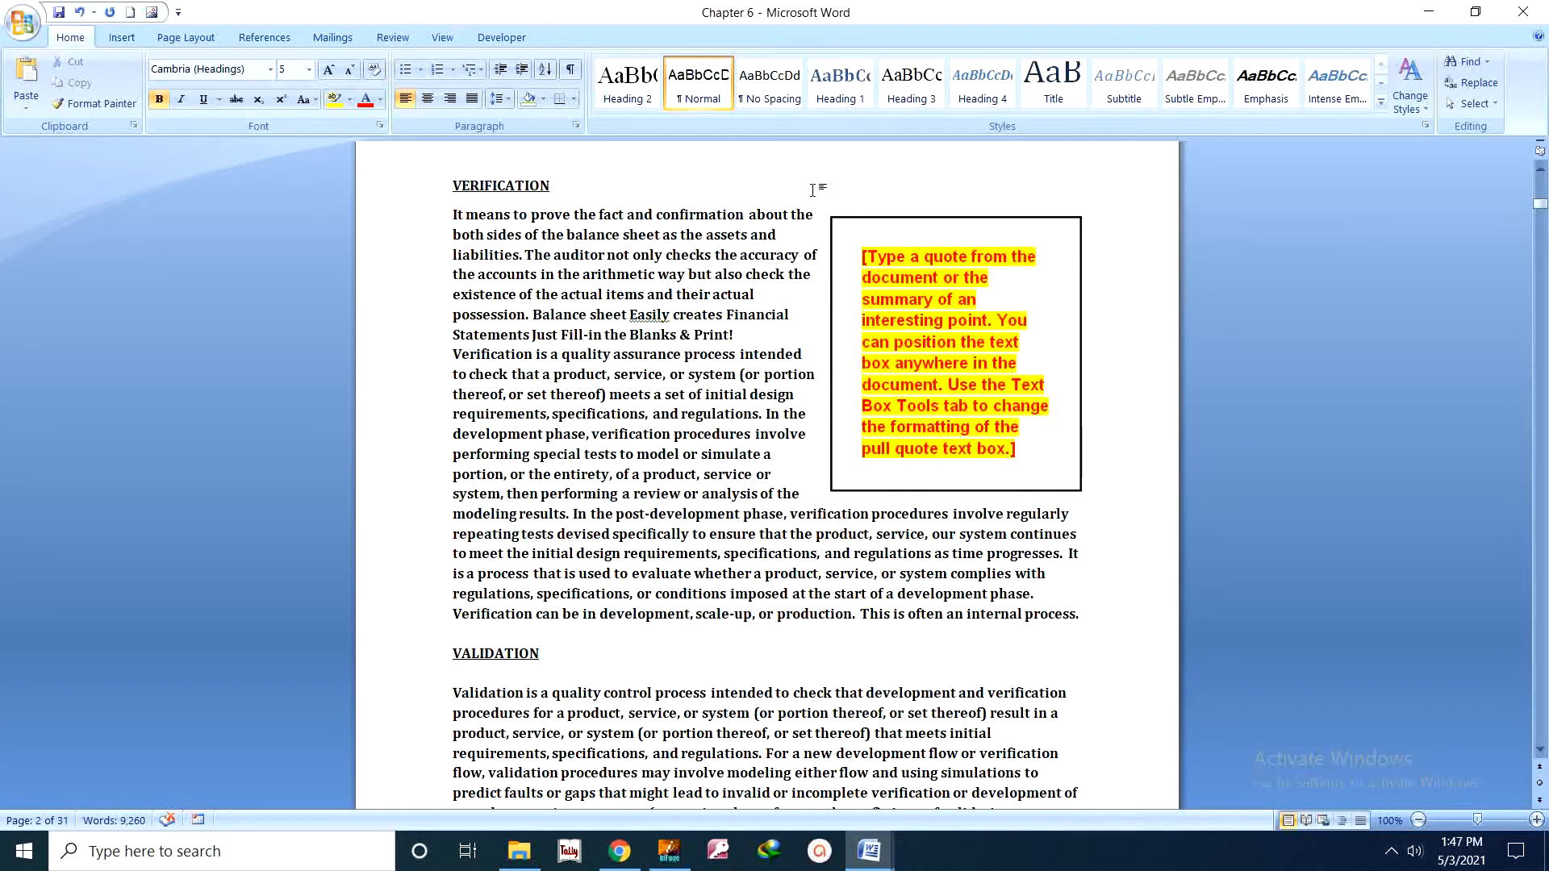
click(129, 37)
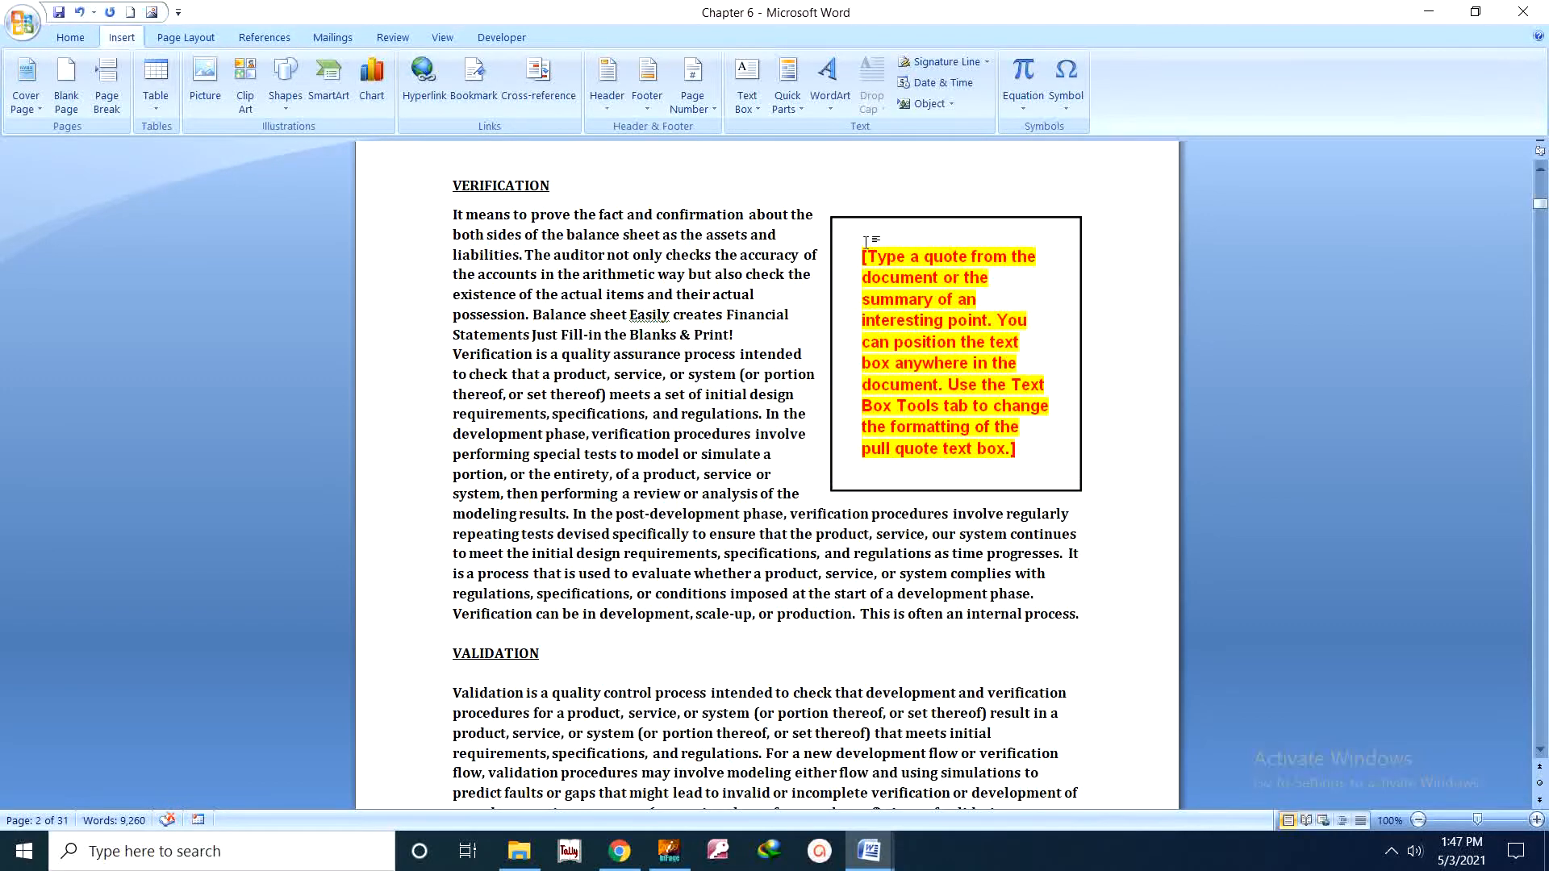
click(752, 109)
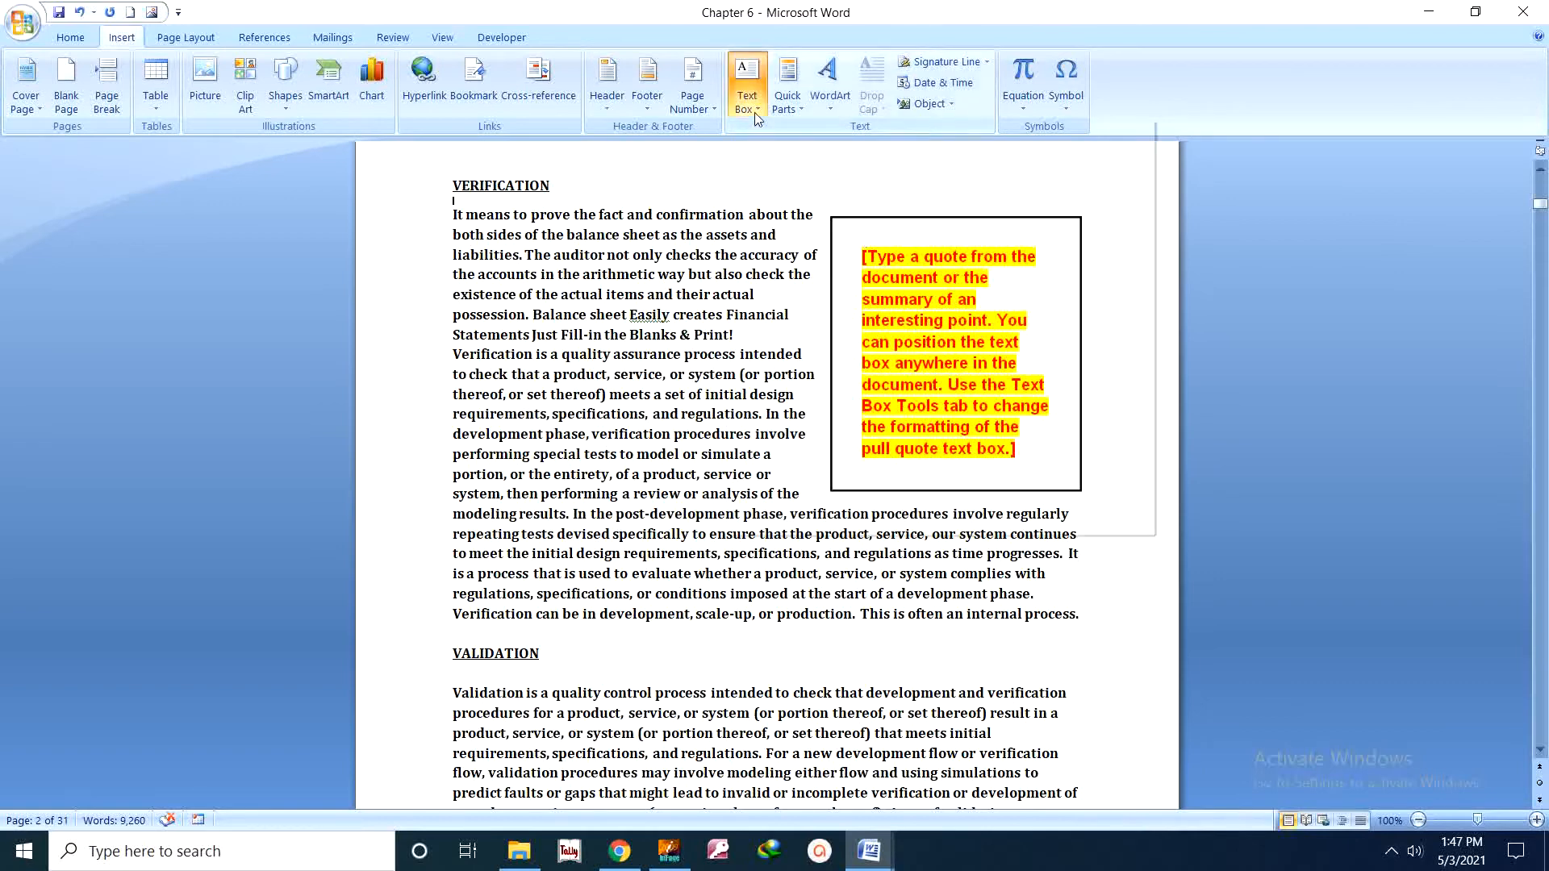
click(1079, 349)
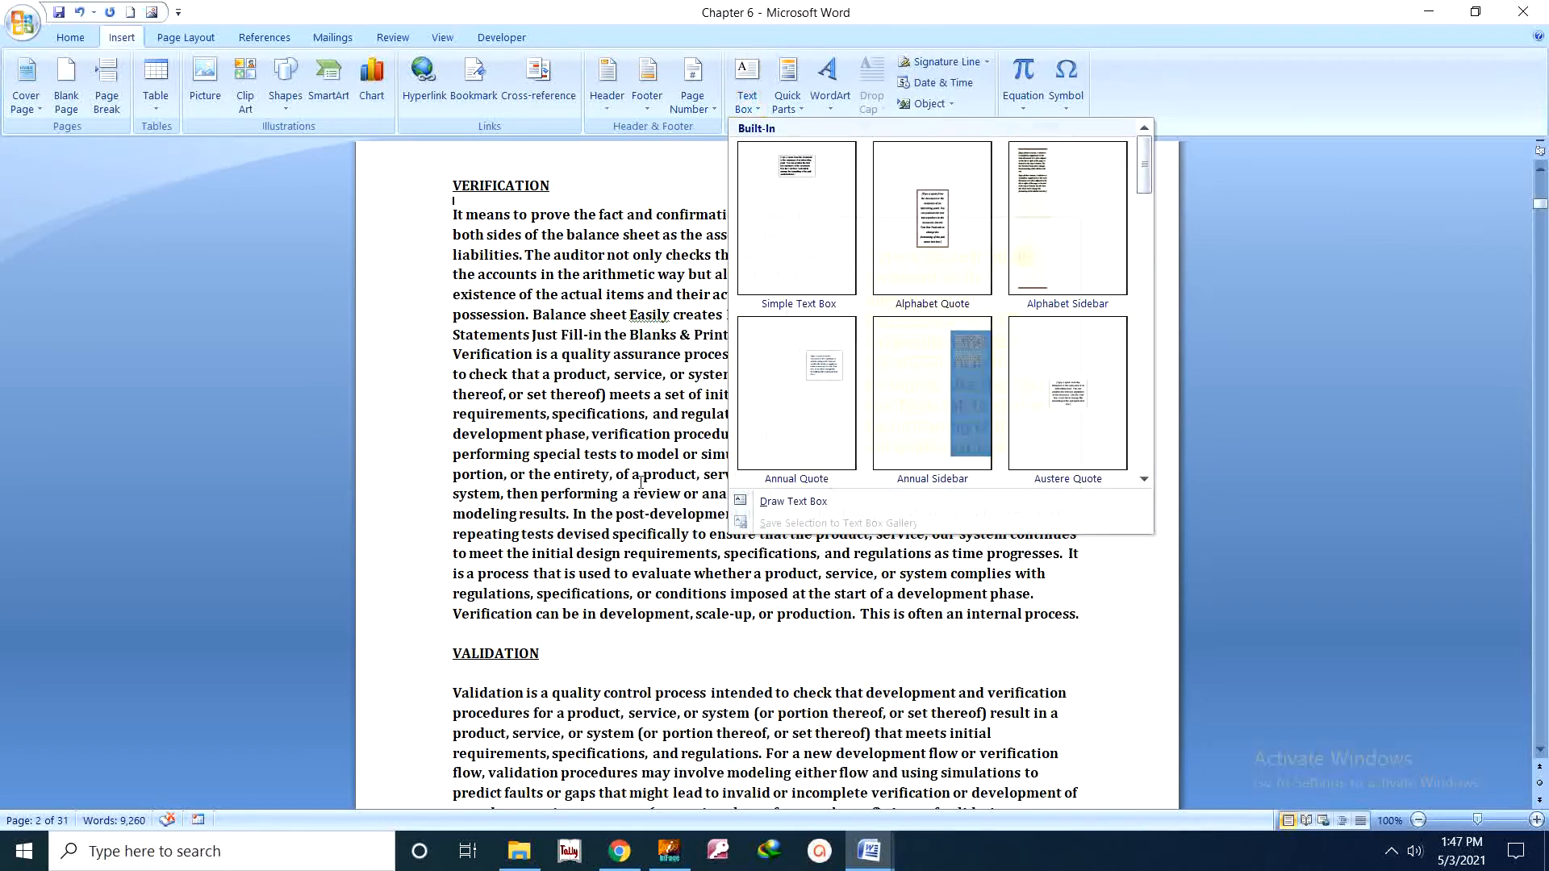
Set the text wrapping of the quote text box beside the VERIFICATION paragraph to In Line with Text
click(1079, 348)
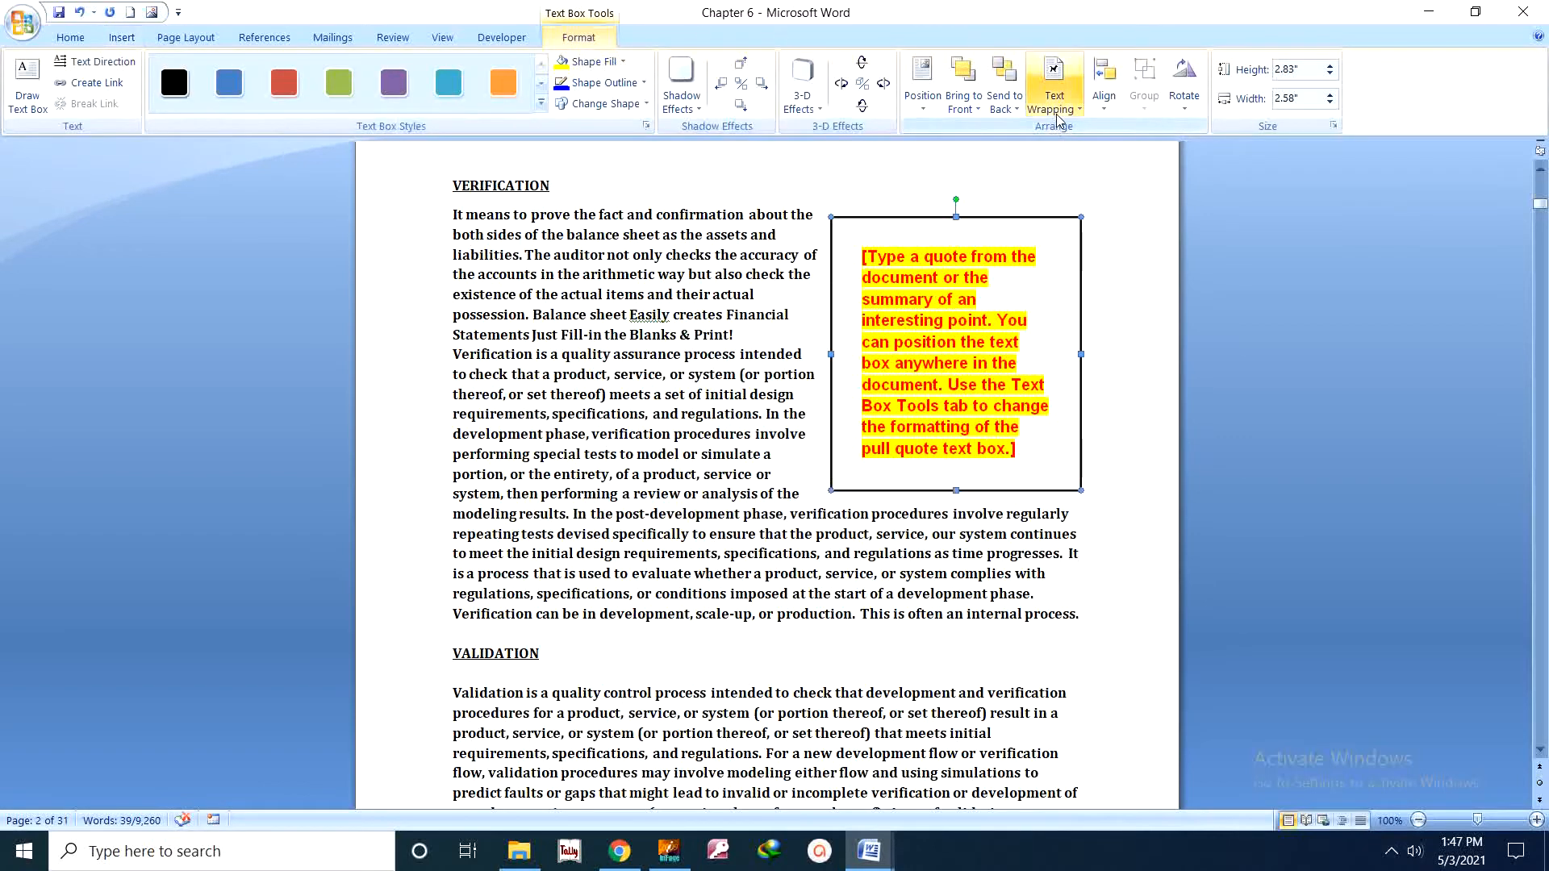
click(1082, 113)
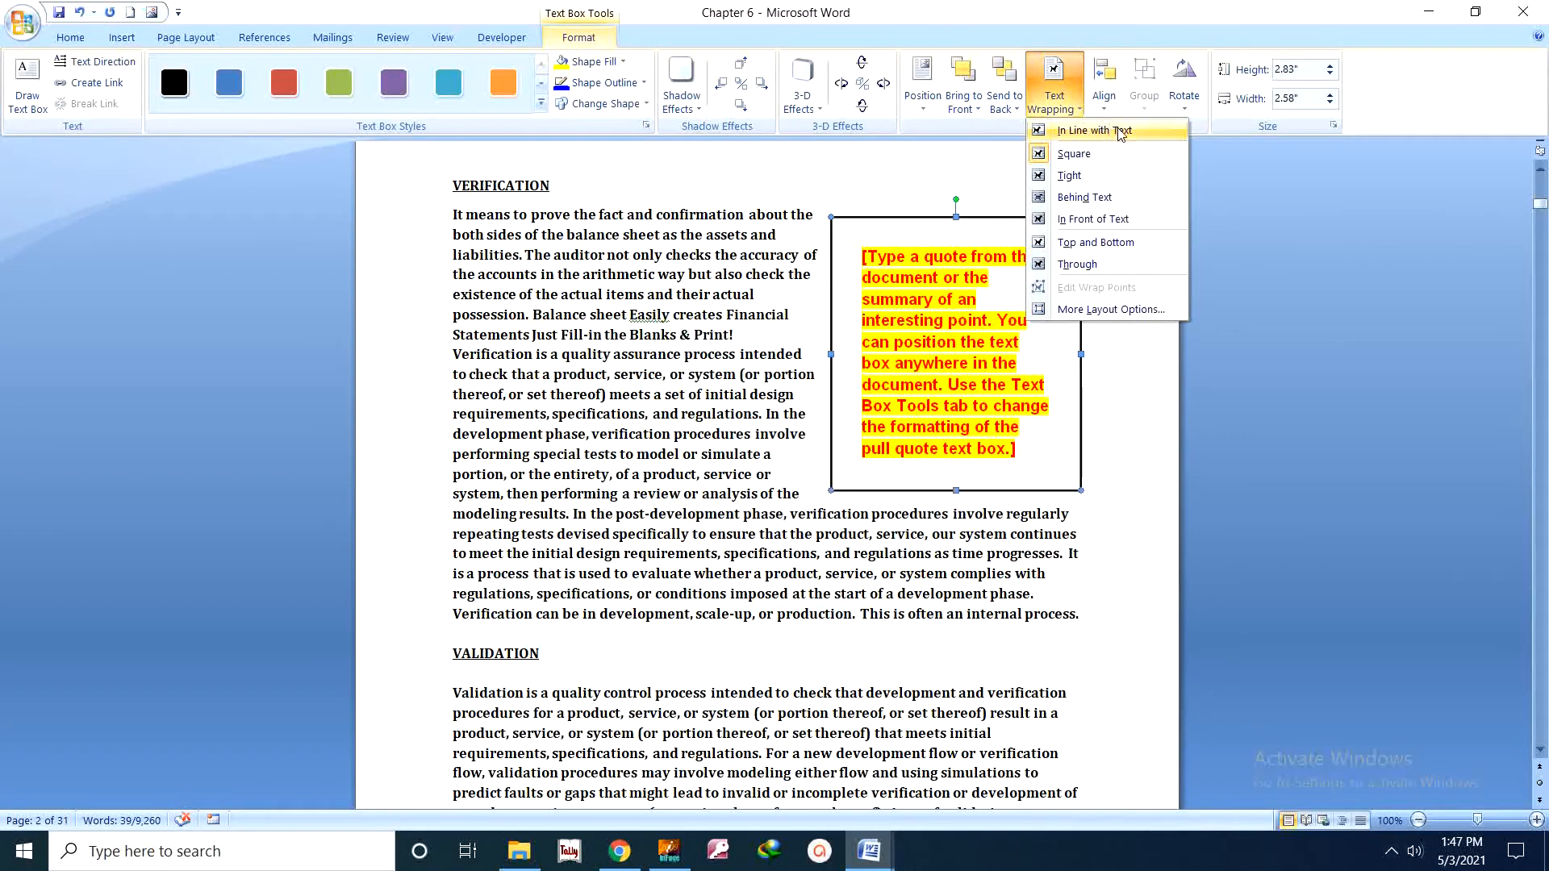
click(1096, 132)
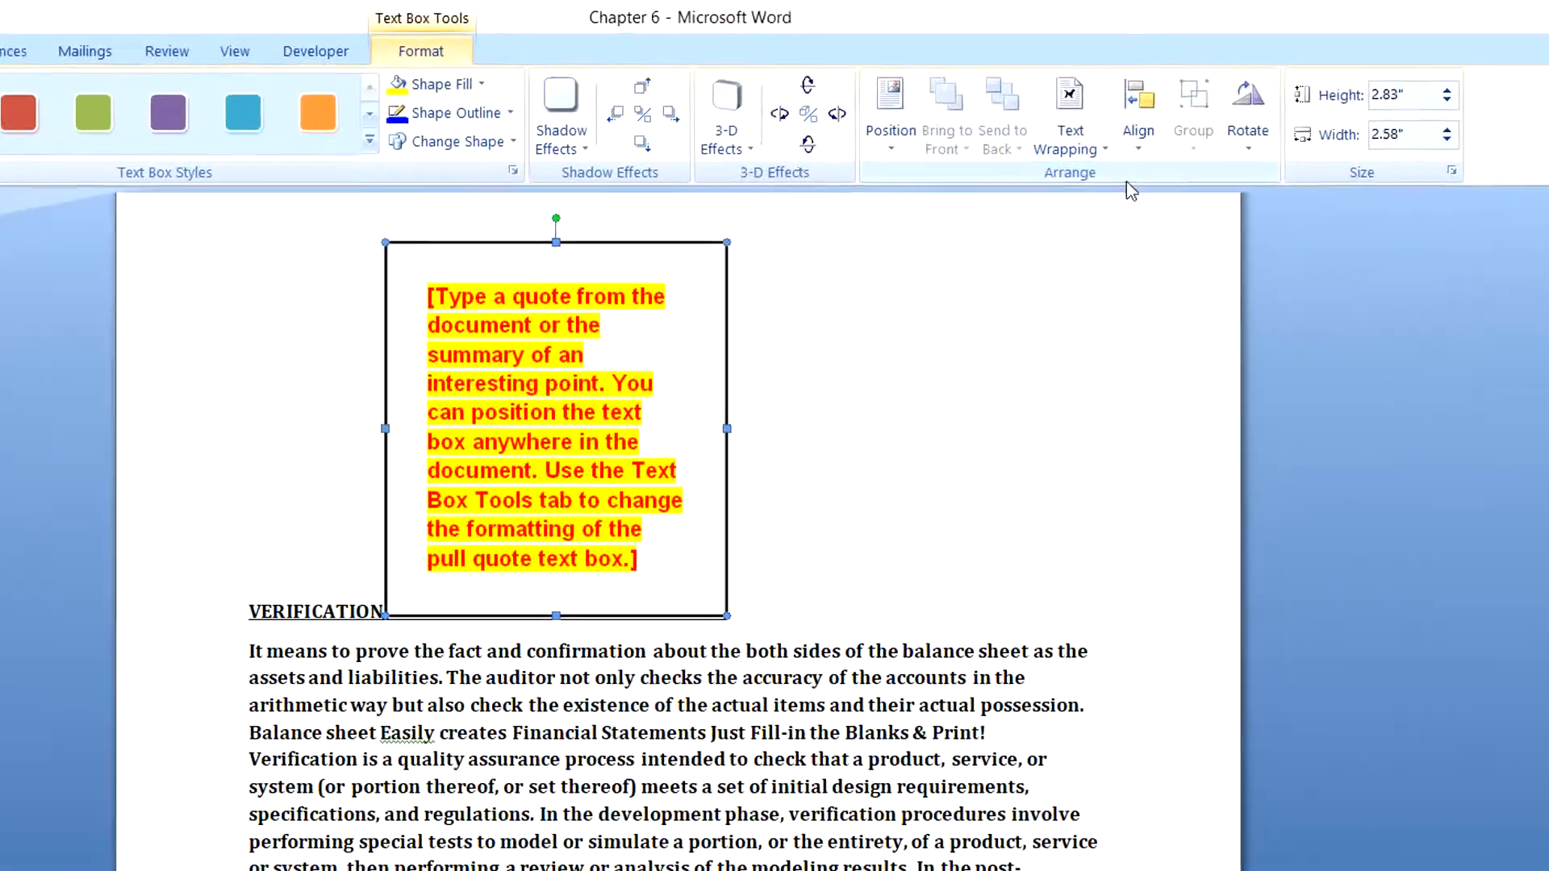
scroll(703, 774, up, 4)
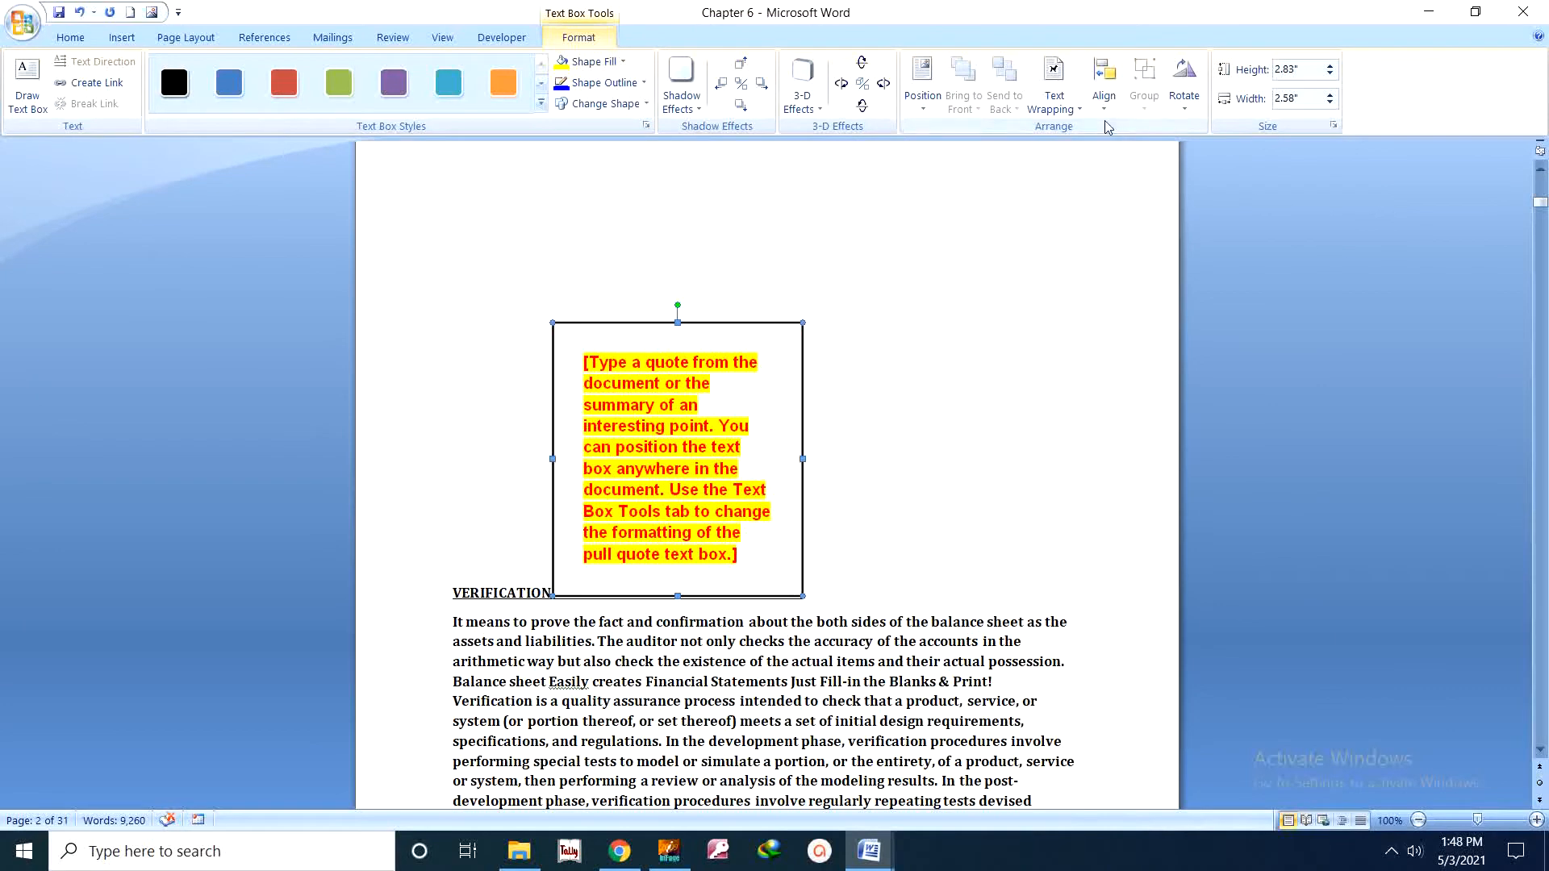
Set the quote text box's wrapping to Square and move the box into the middle of the VERIFICATION paragraph
click(1081, 111)
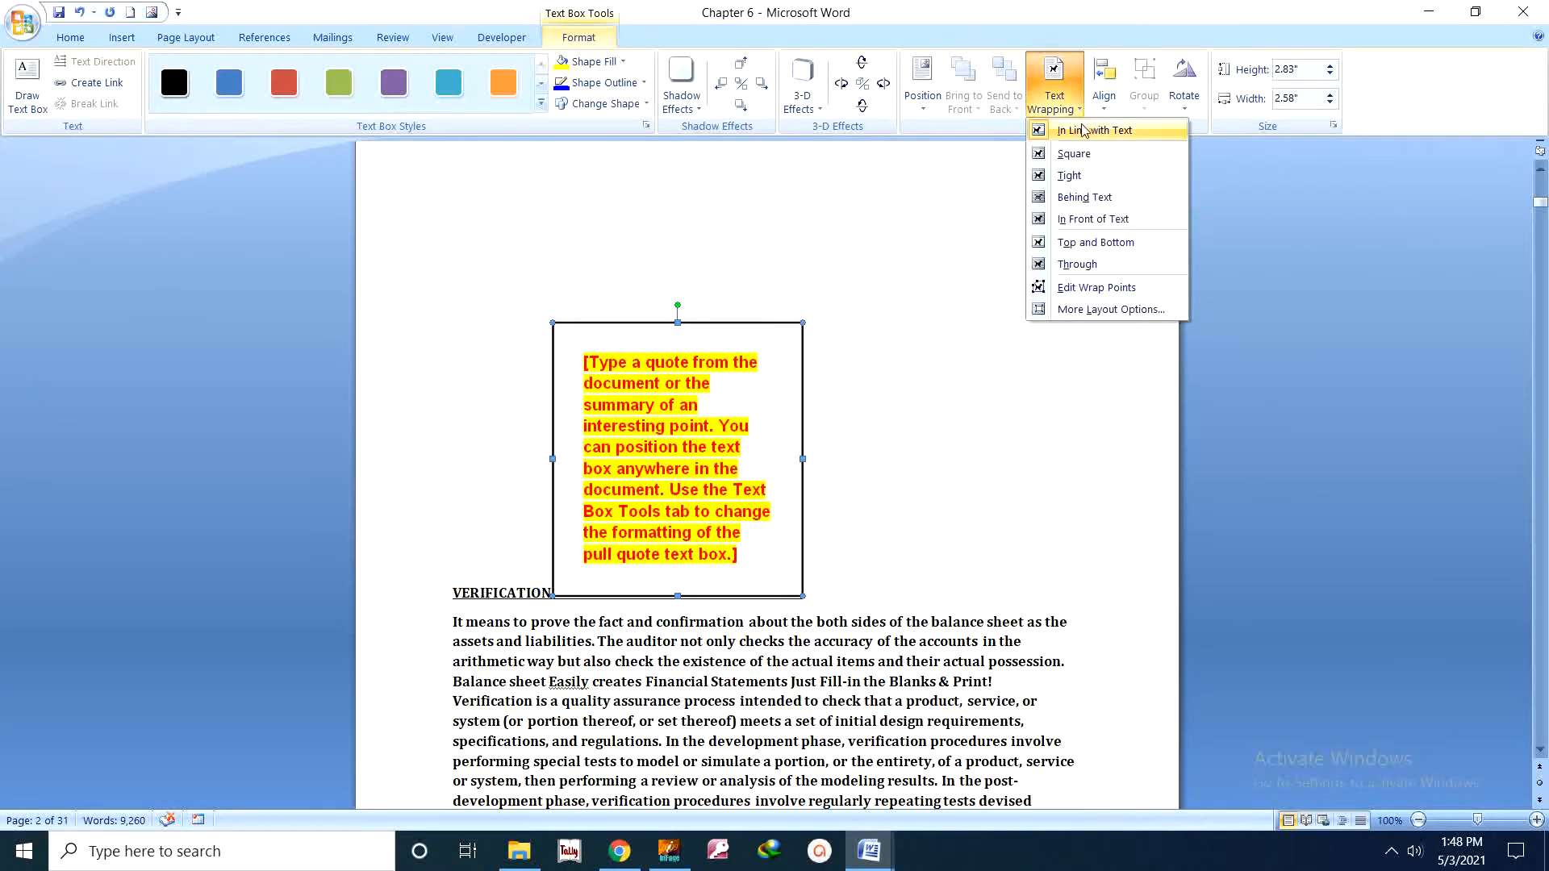
click(1074, 153)
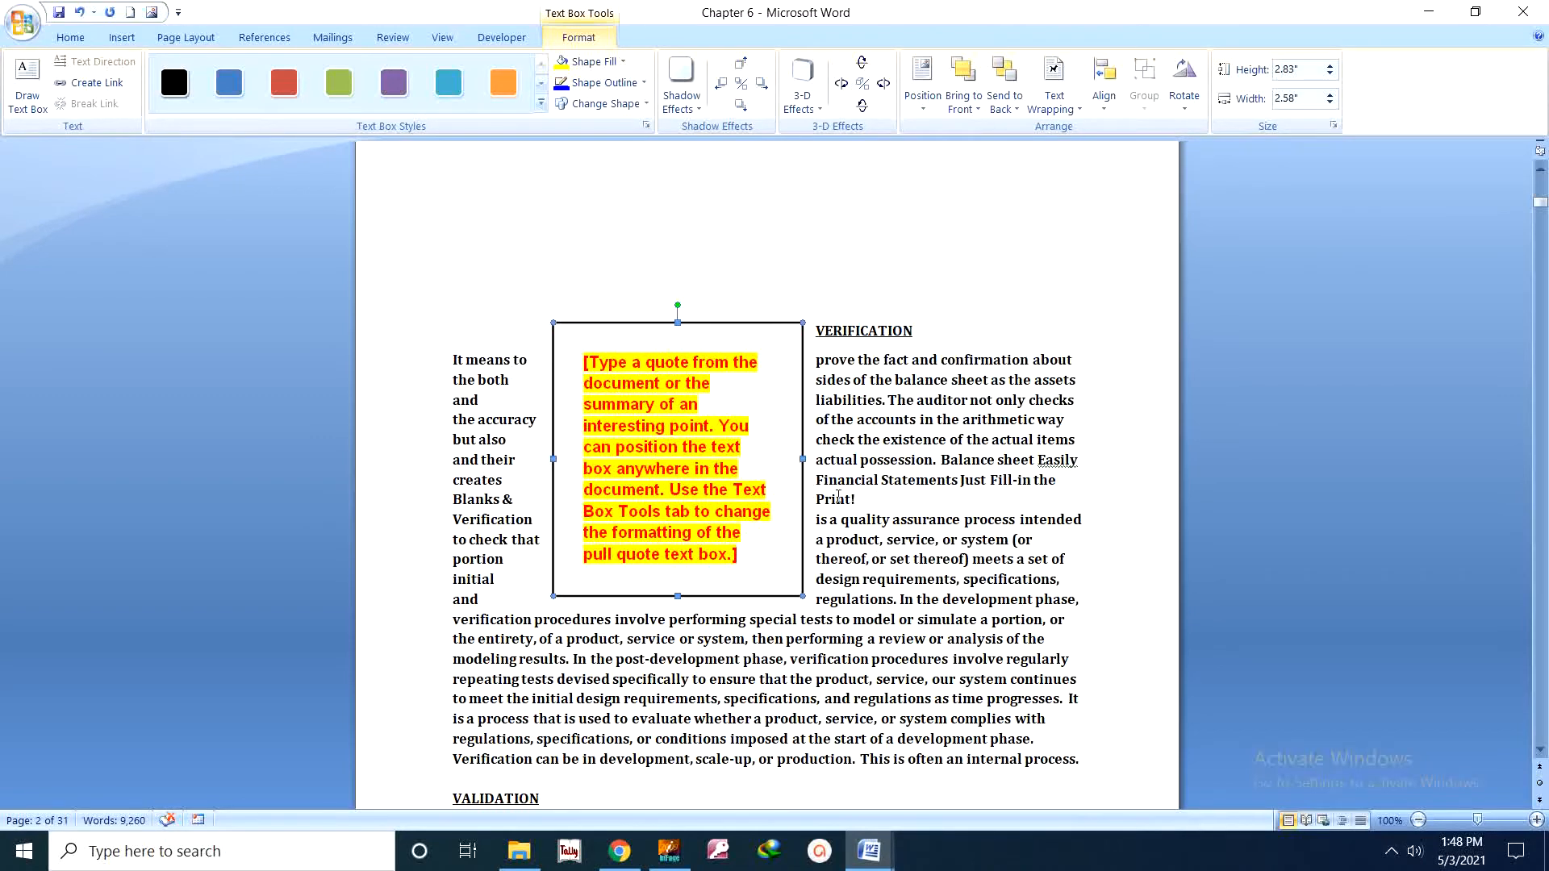
click(773, 353)
drag(728, 643, 799, 733)
scroll(974, 687, down, 1)
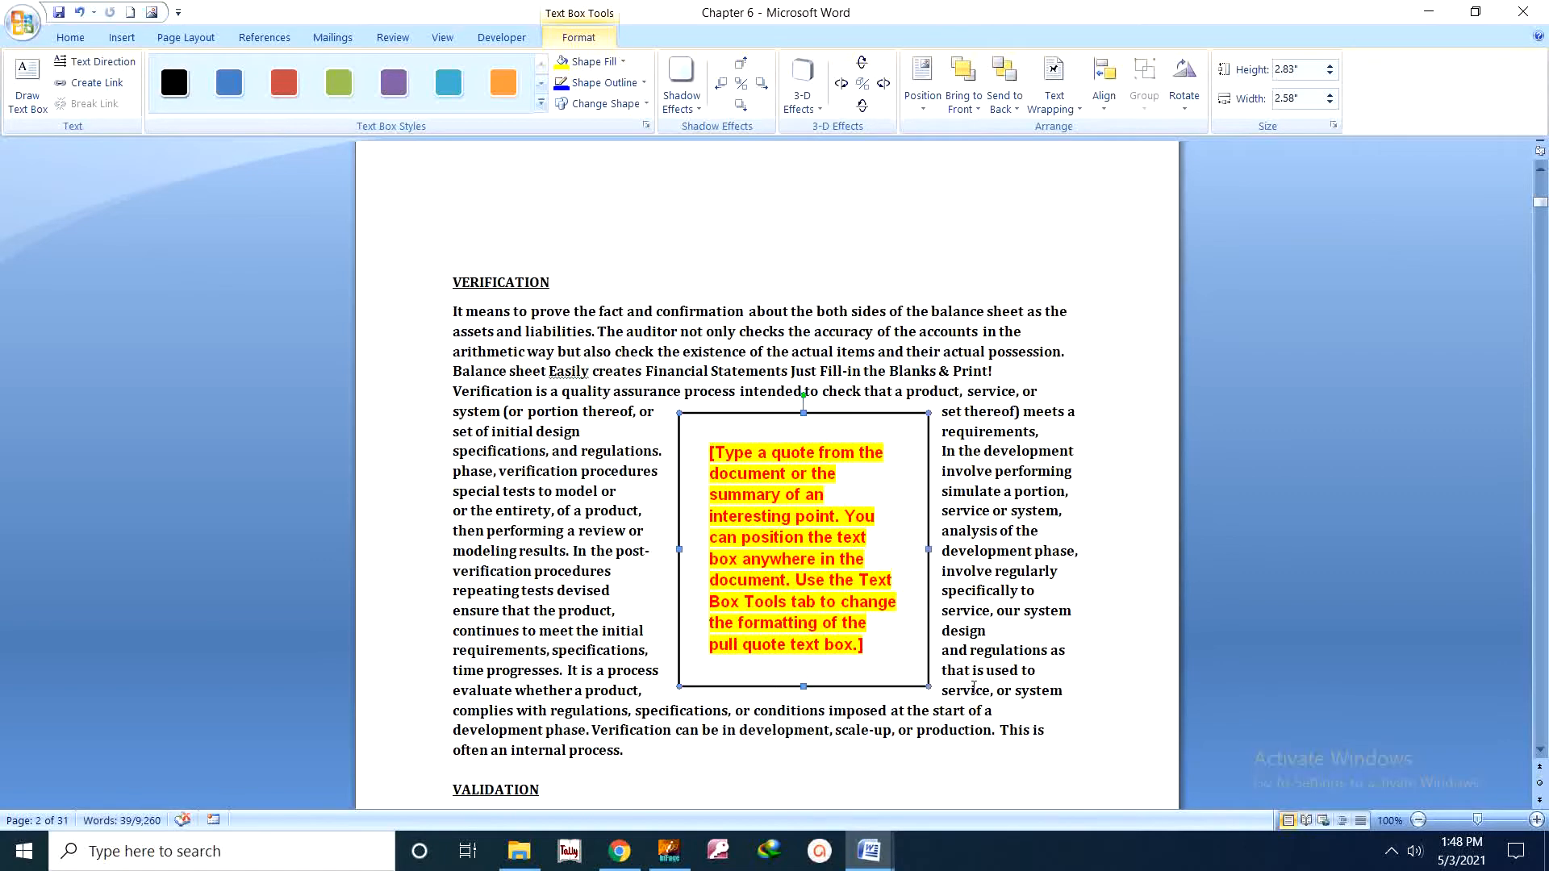
scroll(974, 687, down, 1)
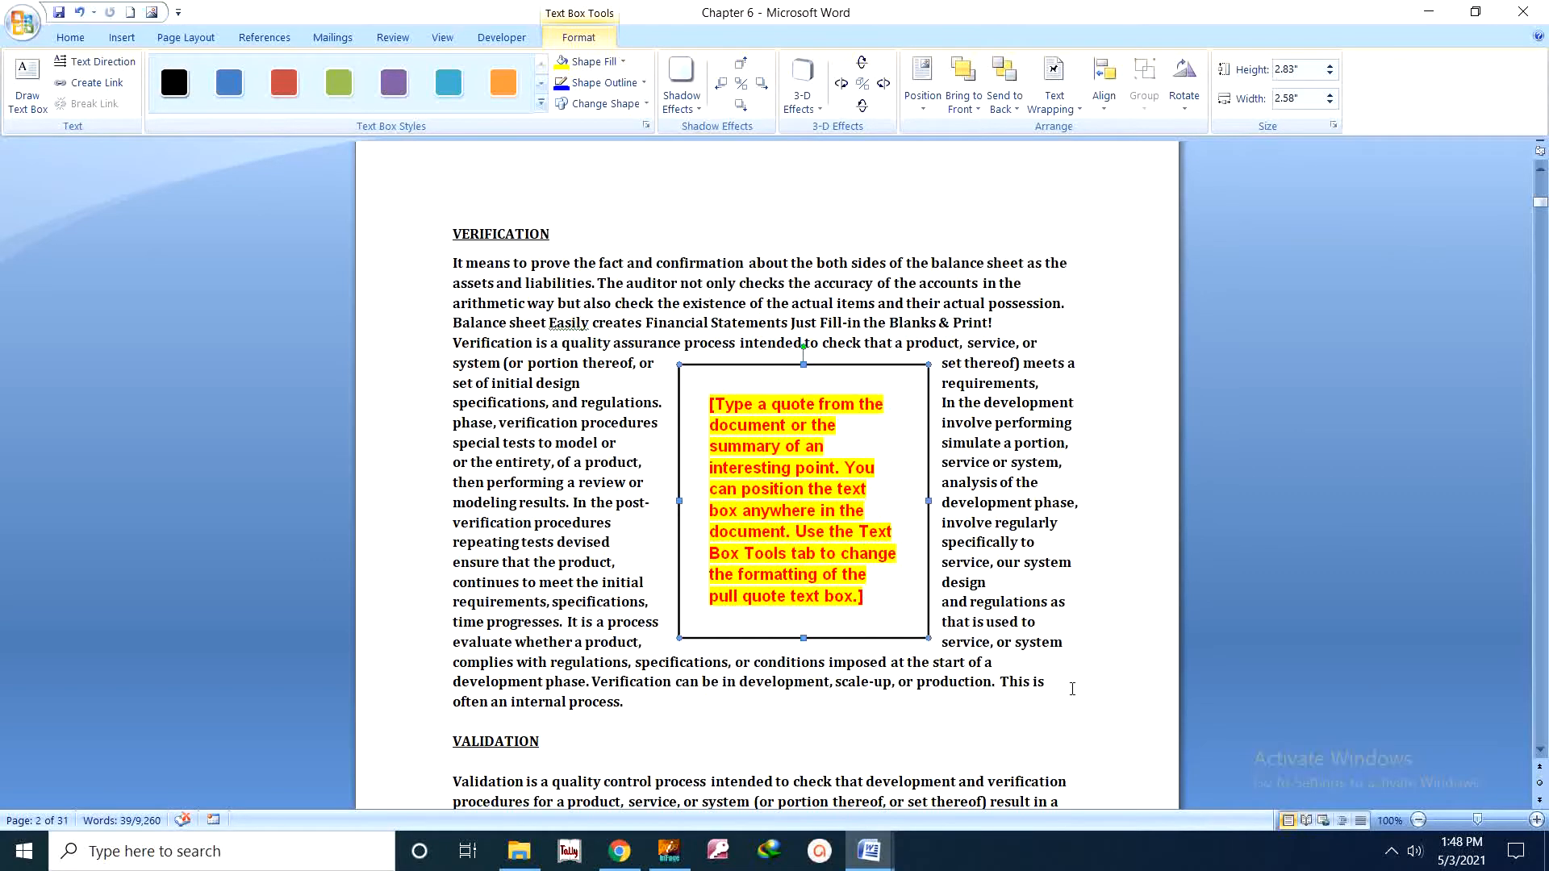
Try Tight text wrapping on the quote text box and change the wrapping to Behind Text
click(1080, 106)
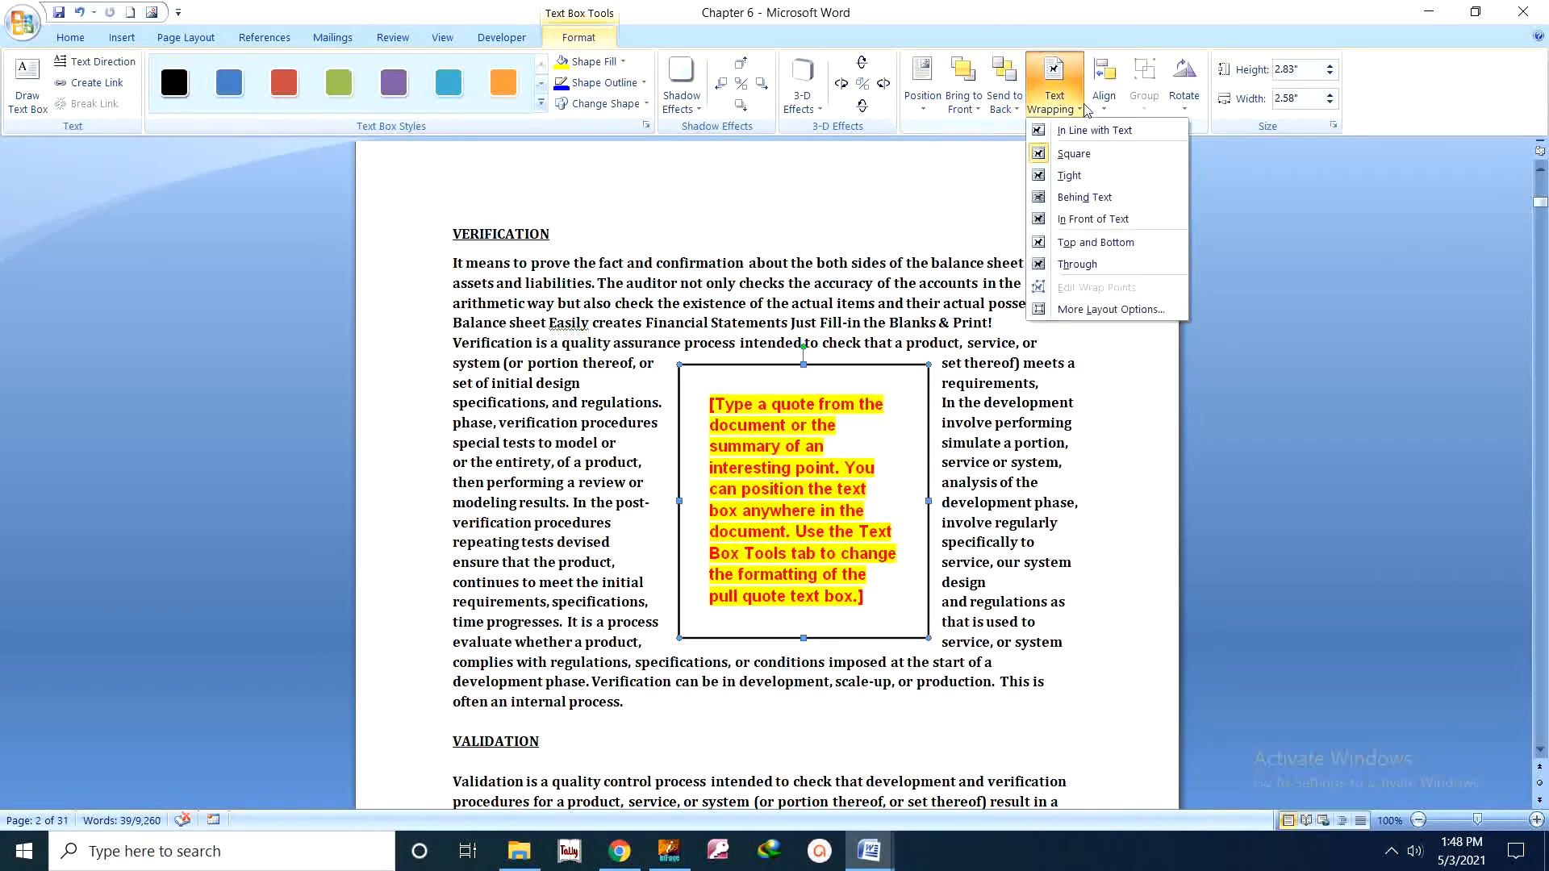
click(1083, 181)
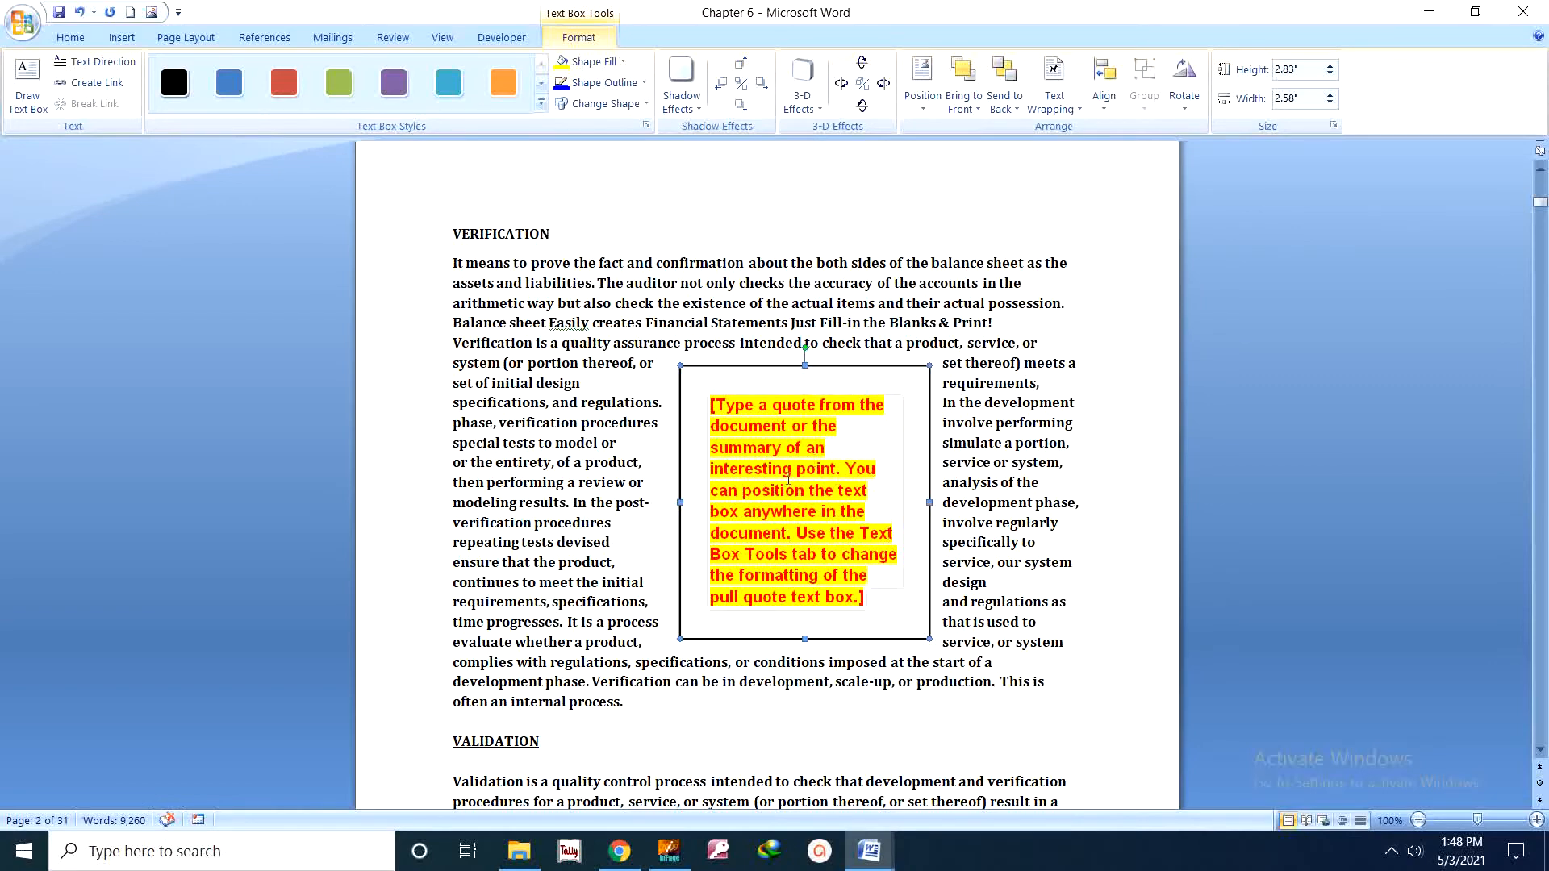
click(1055, 101)
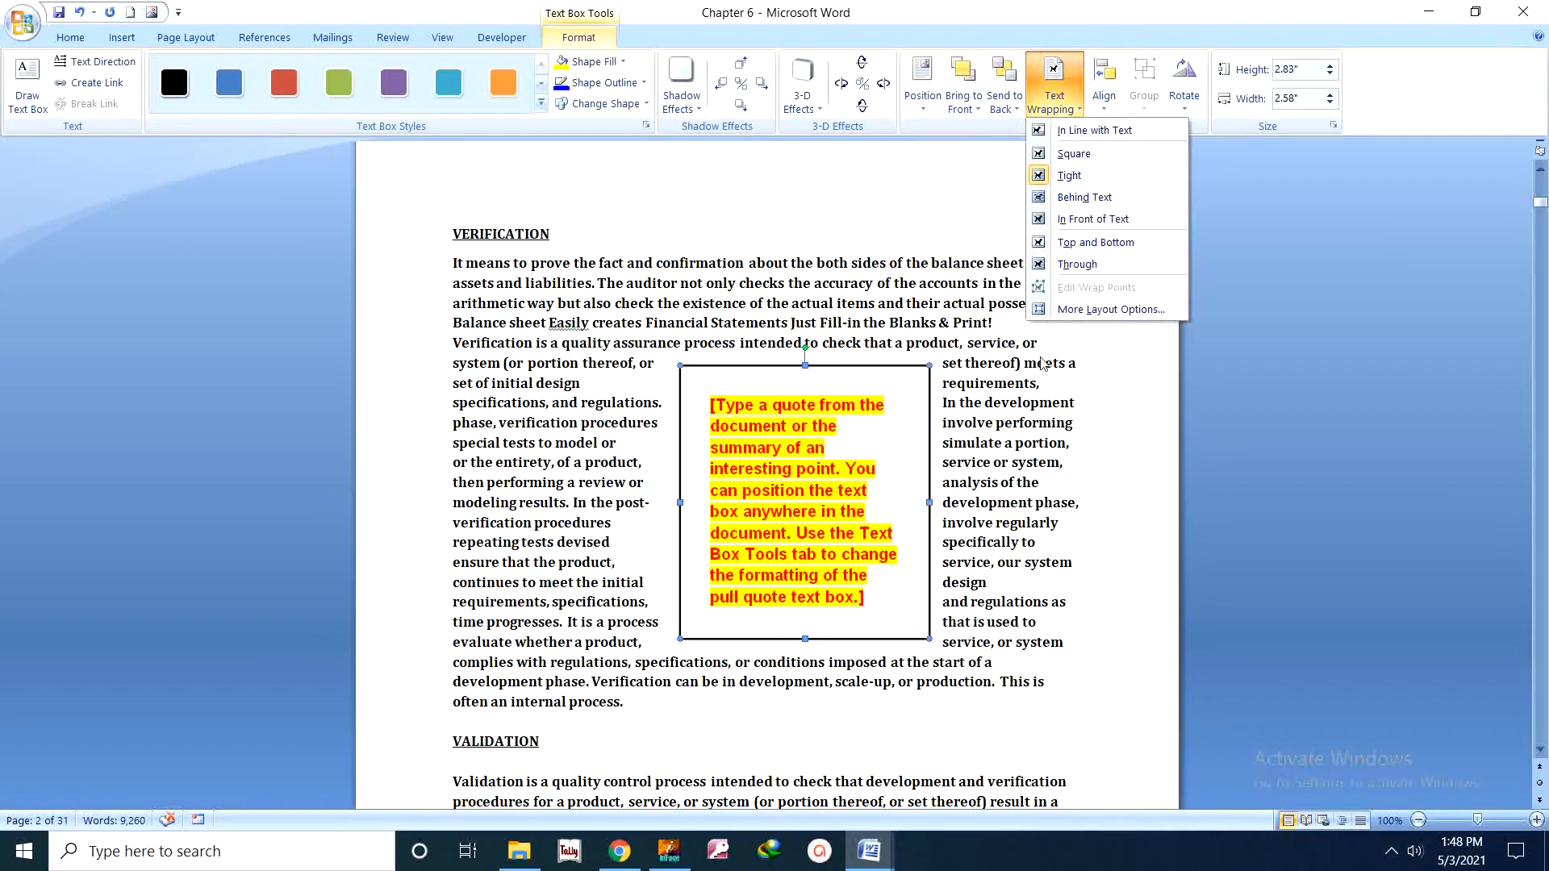
click(1073, 200)
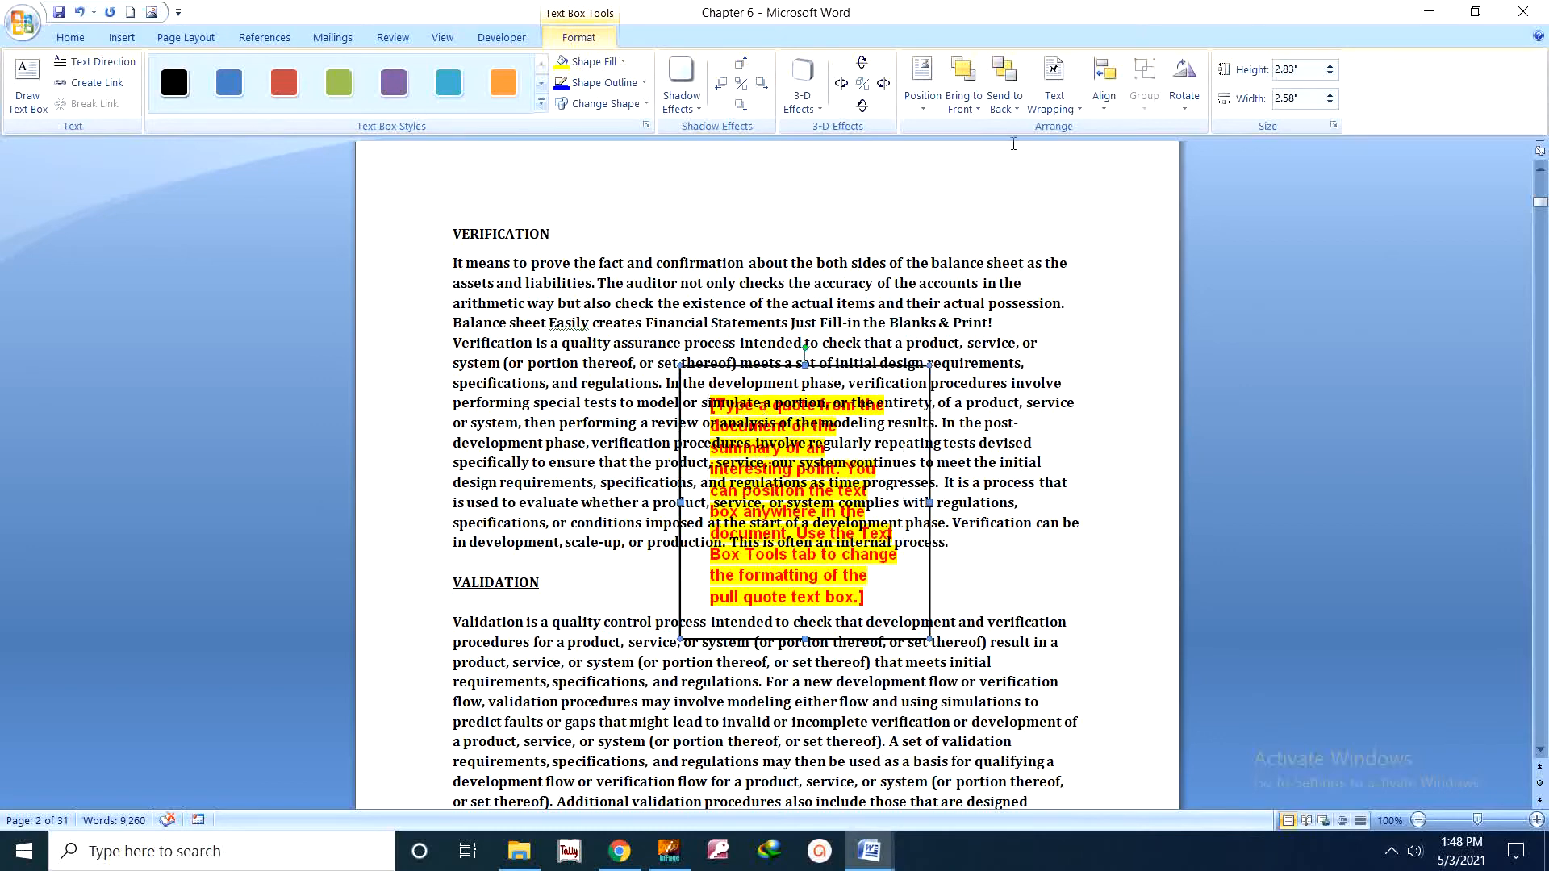
Set the quote text box's wrapping to In Front of Text and select all of its placeholder text
click(1073, 109)
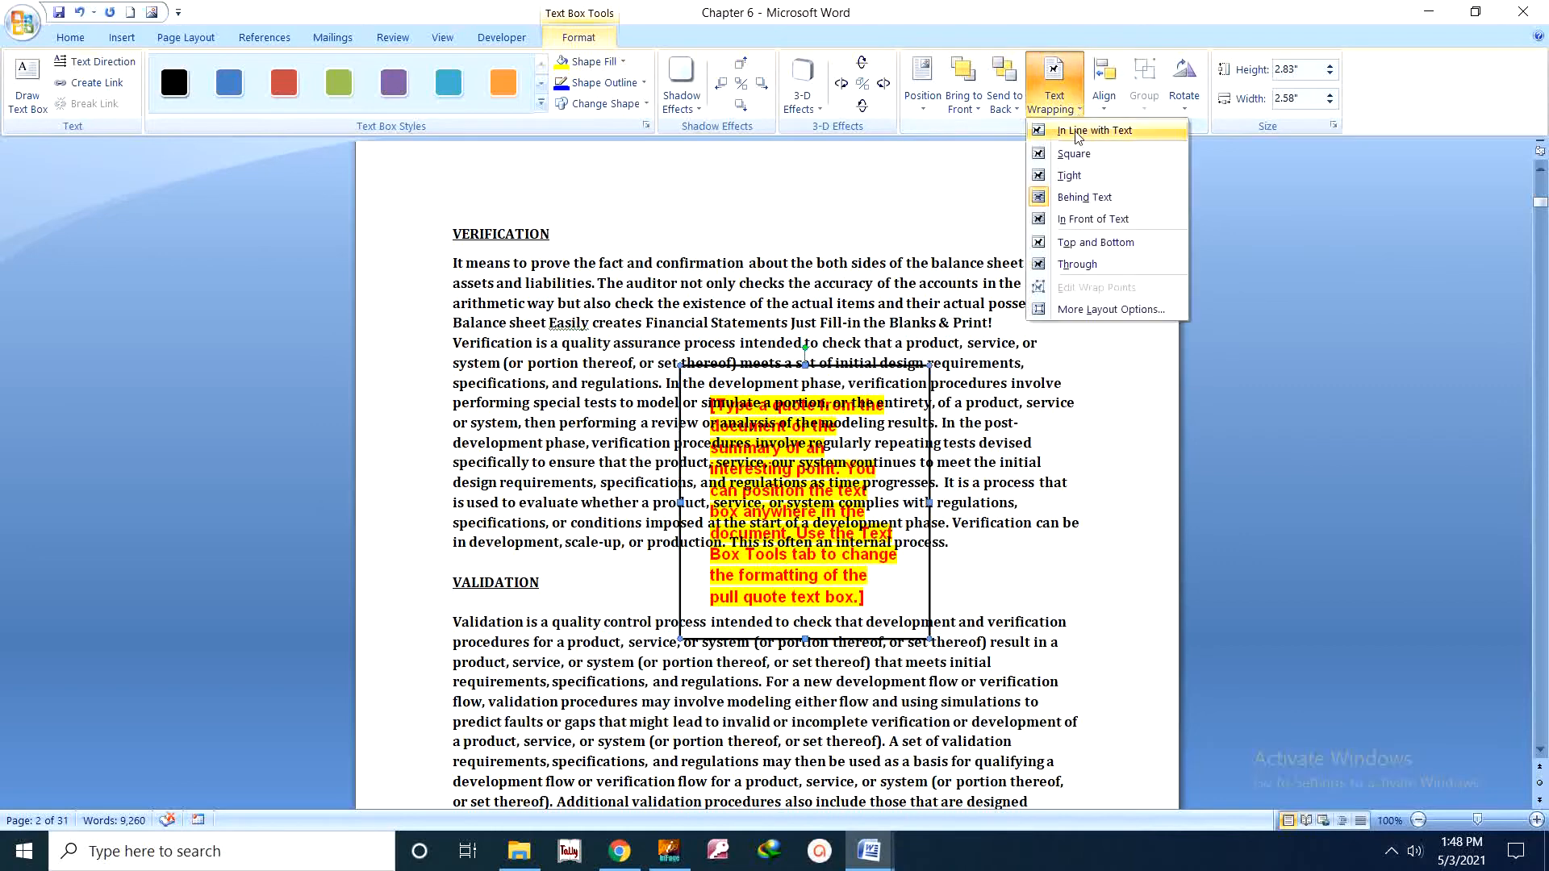
click(1089, 220)
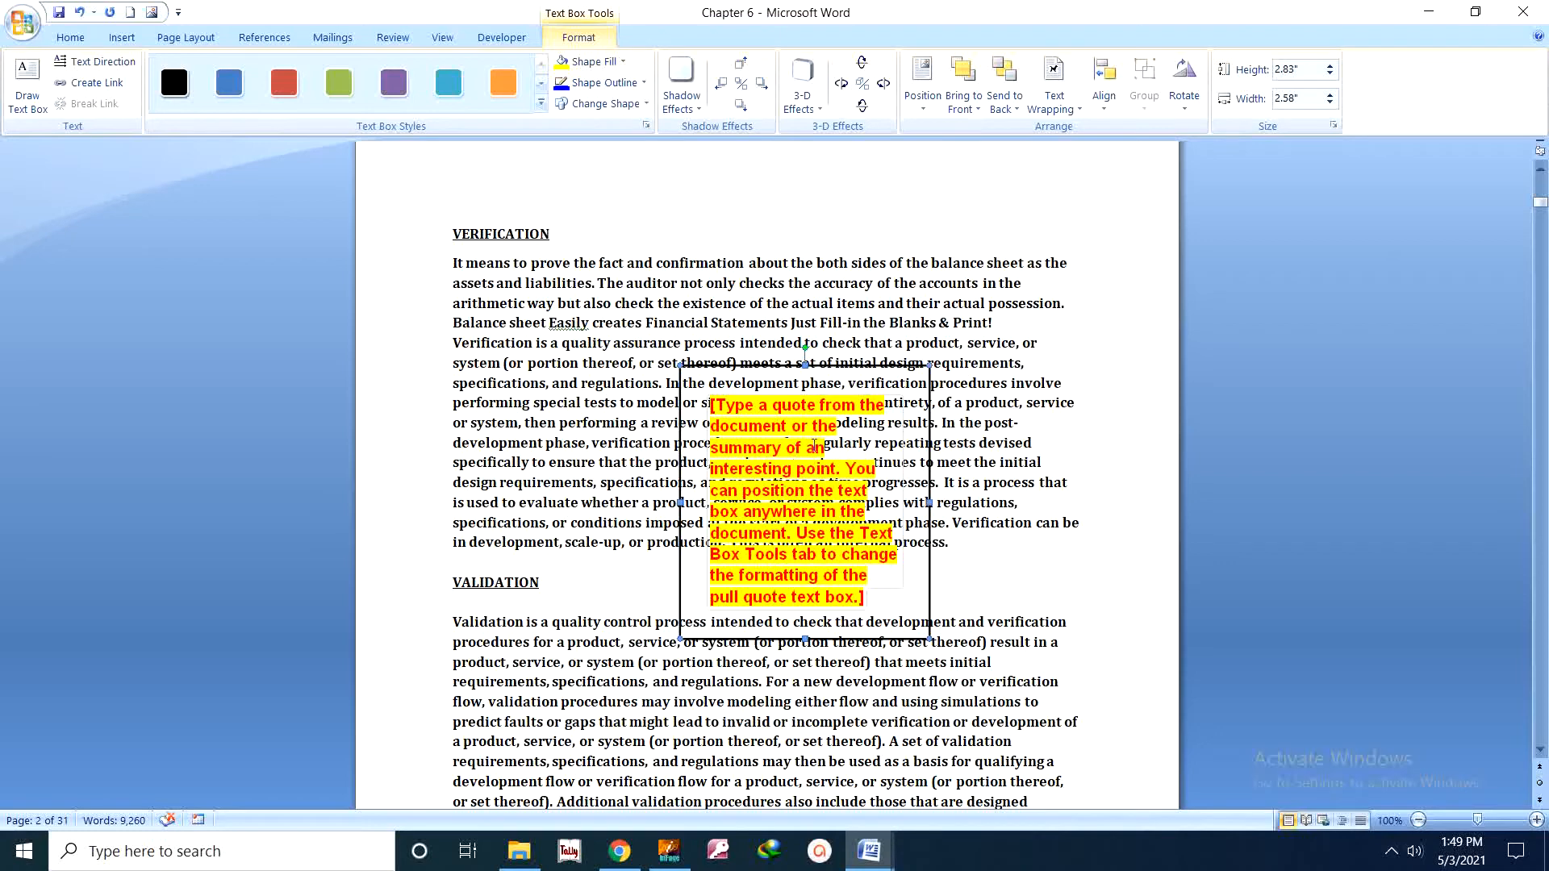
key(ctrl+a)
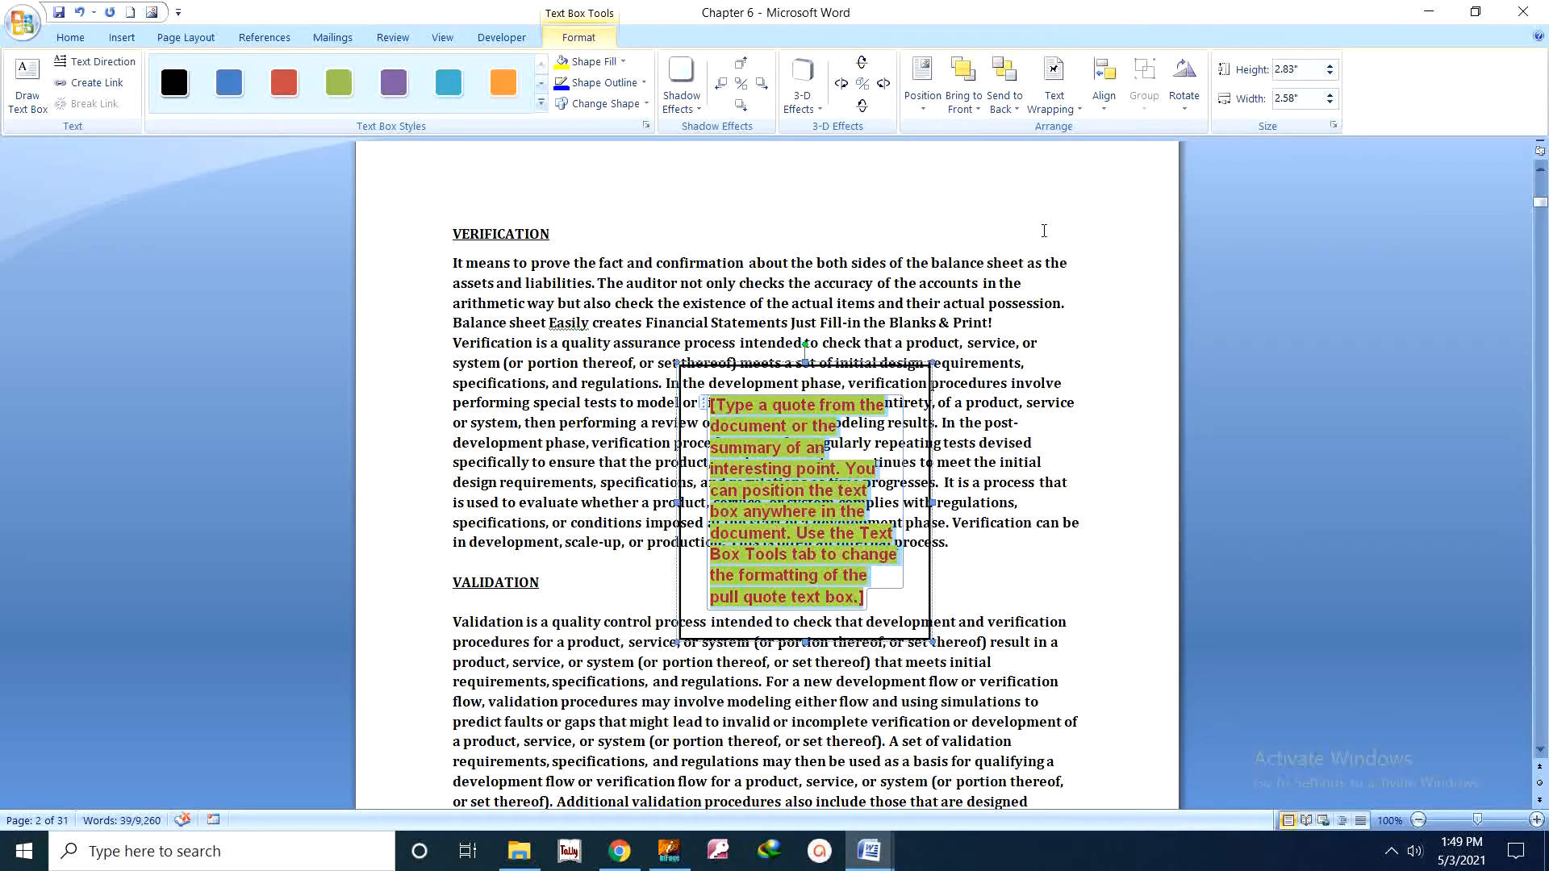
Try left and center alignment relative to the margins on the quote text box and finish with right alignment
click(1104, 108)
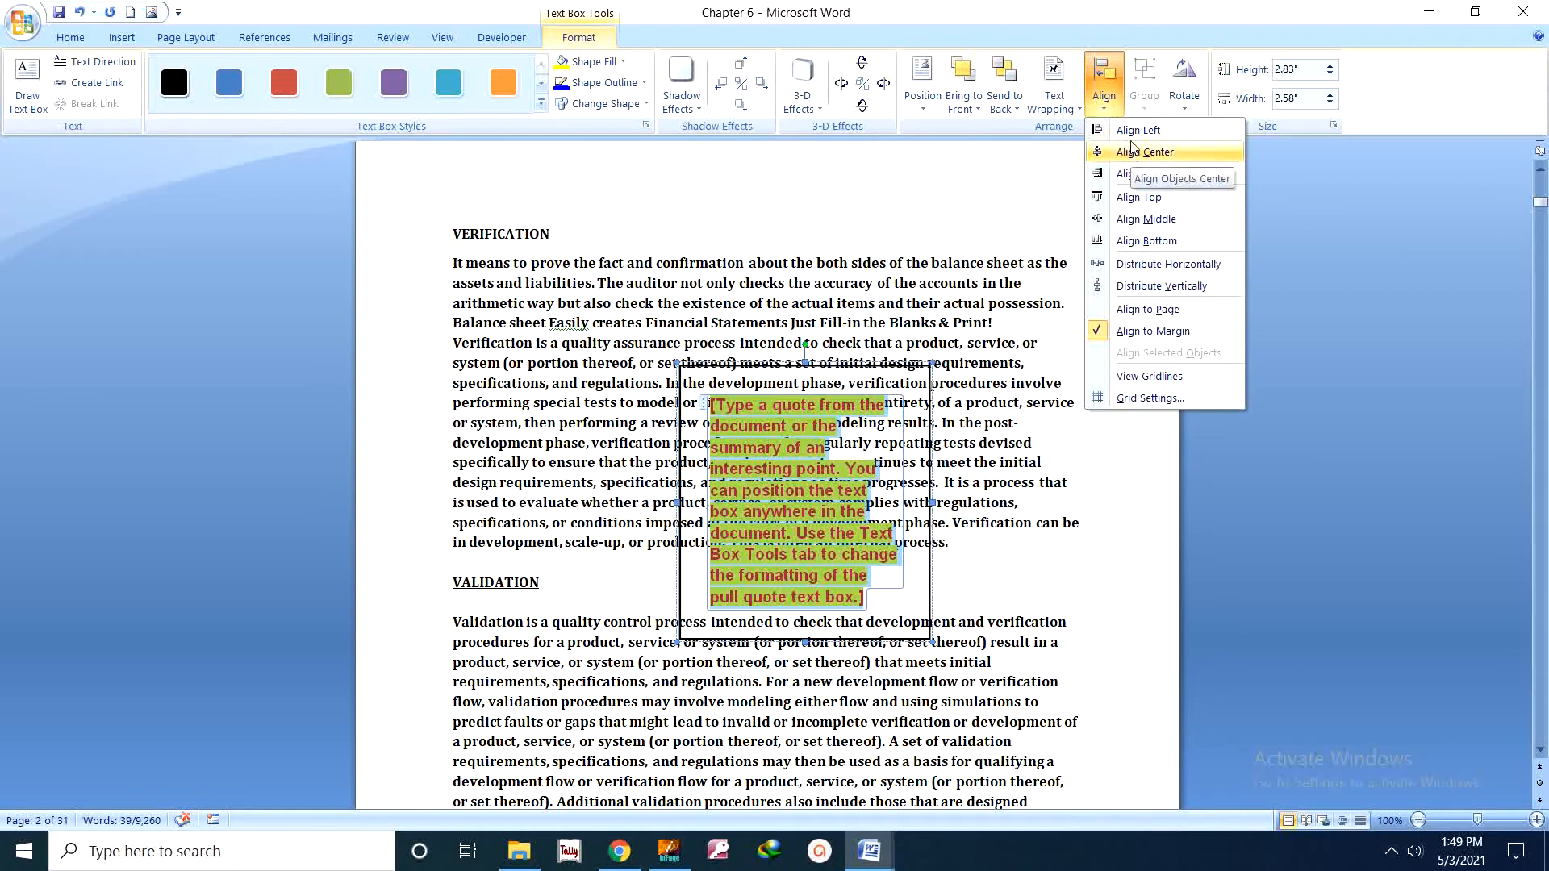
click(1134, 132)
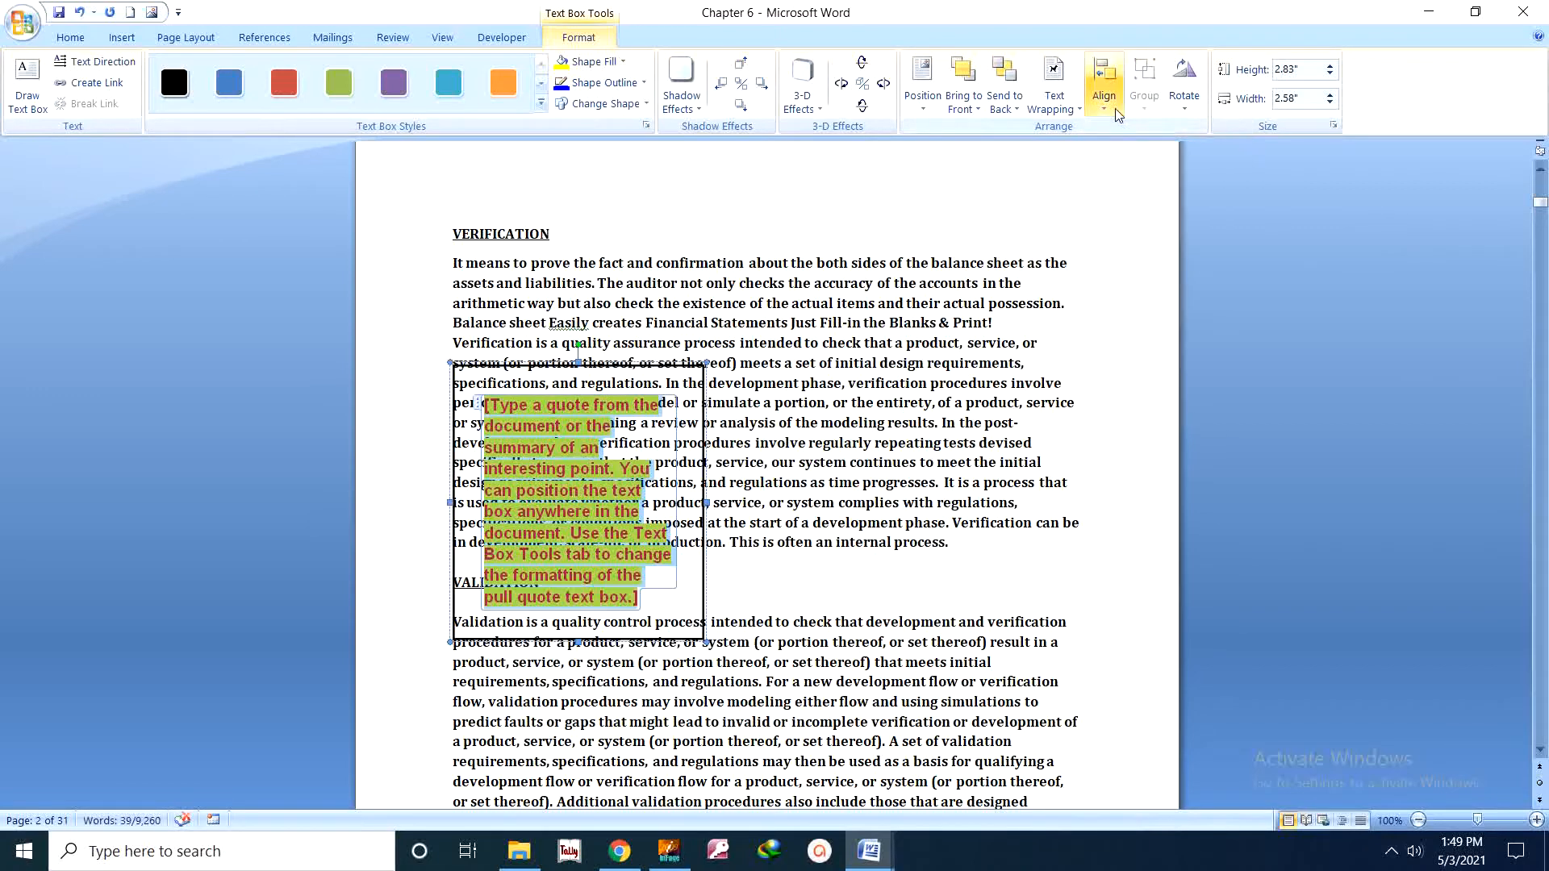
click(1104, 103)
click(1124, 148)
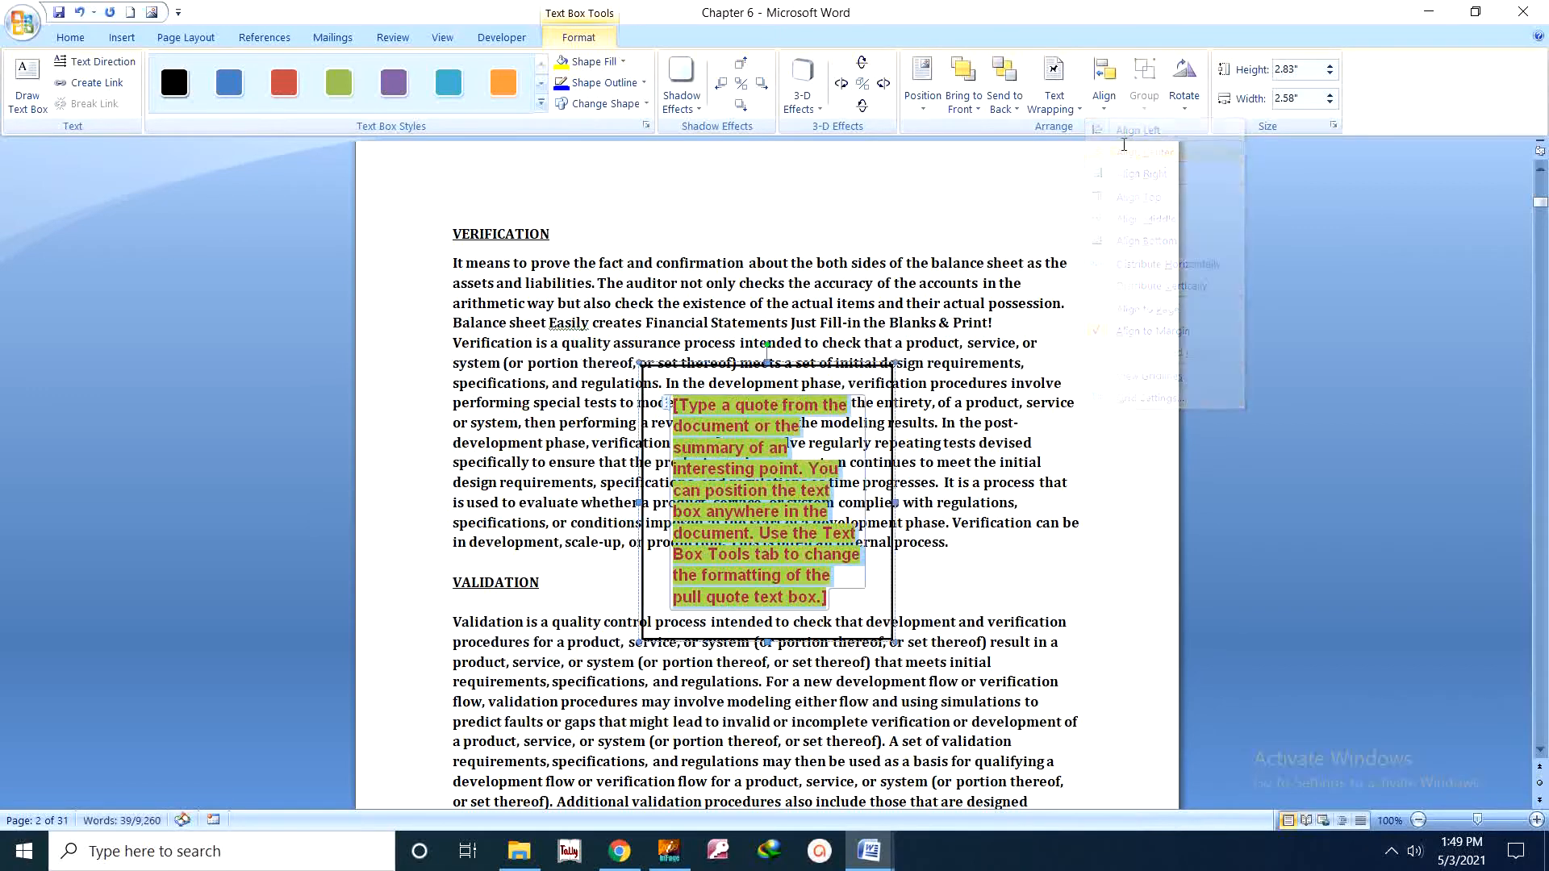
click(1104, 91)
click(1134, 174)
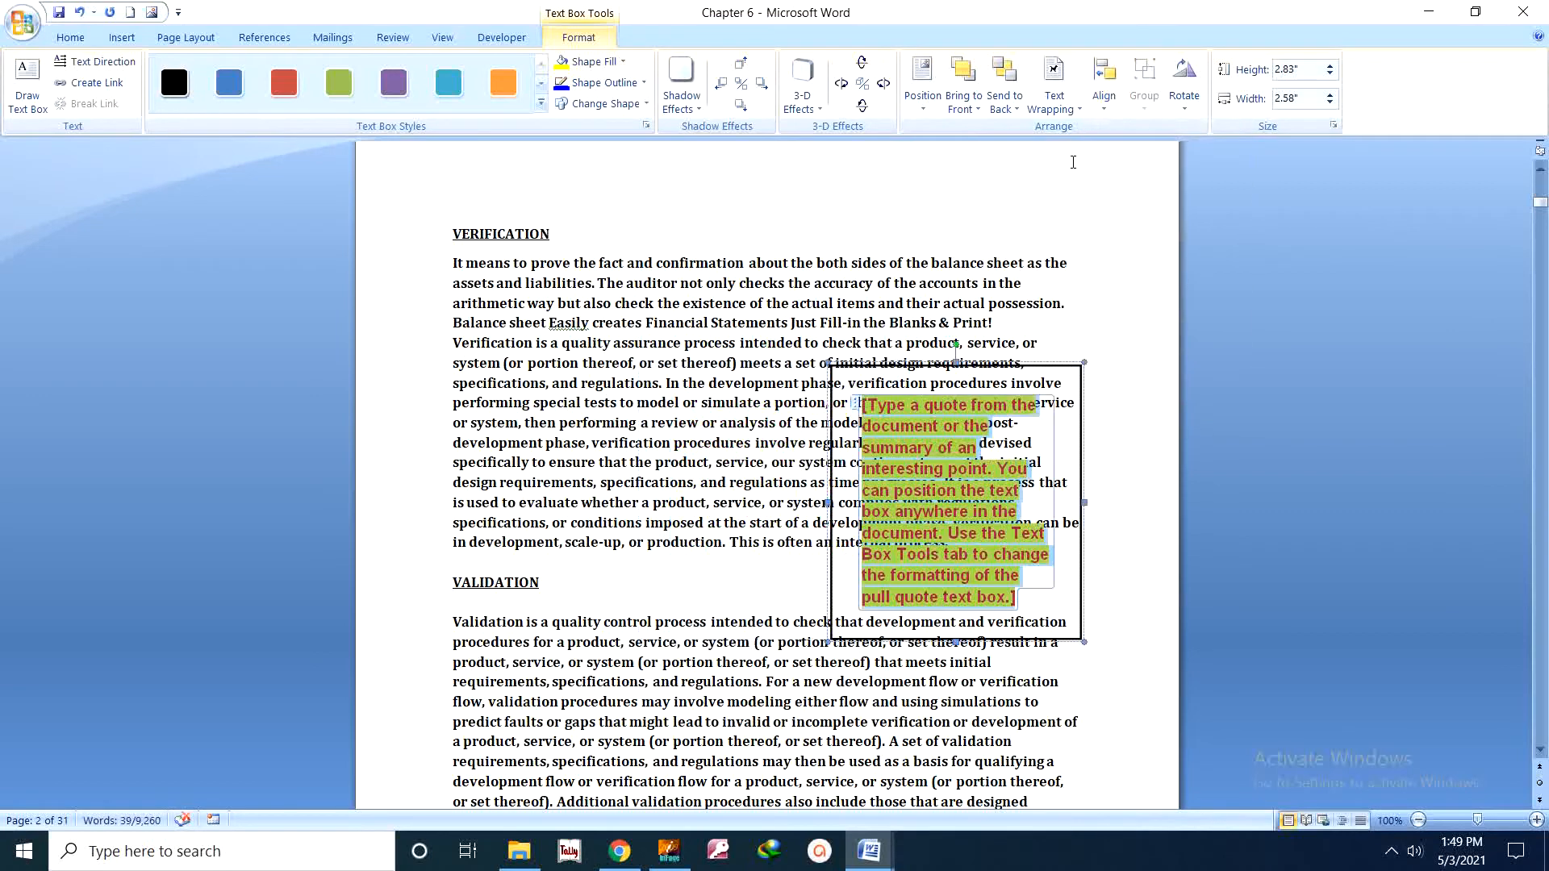
Rotate the quote text box left 90° and flip it horizontally
click(1186, 114)
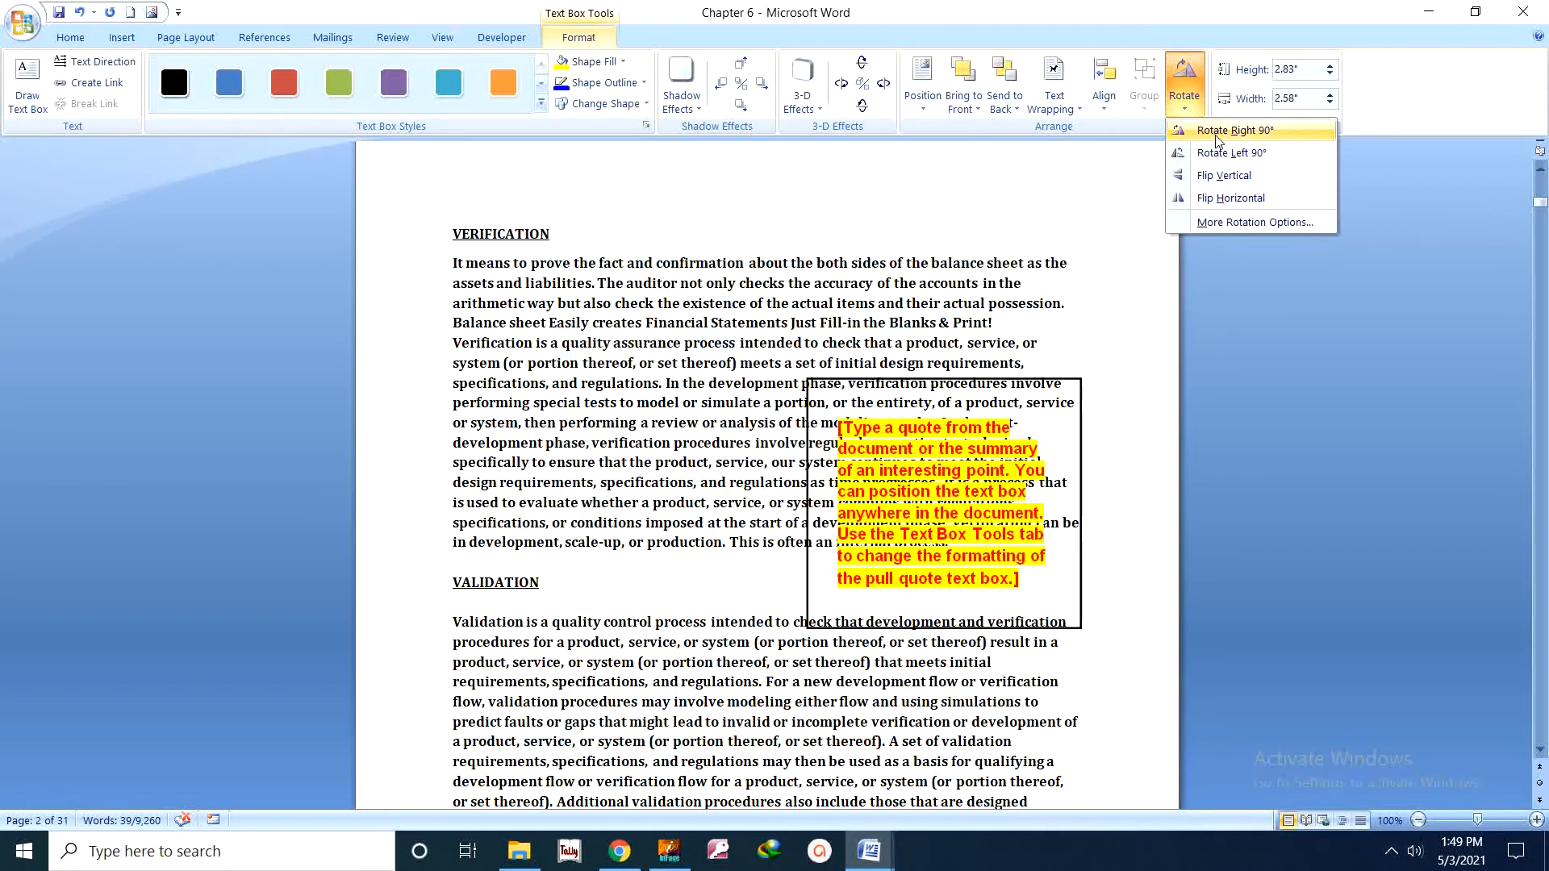
click(1216, 152)
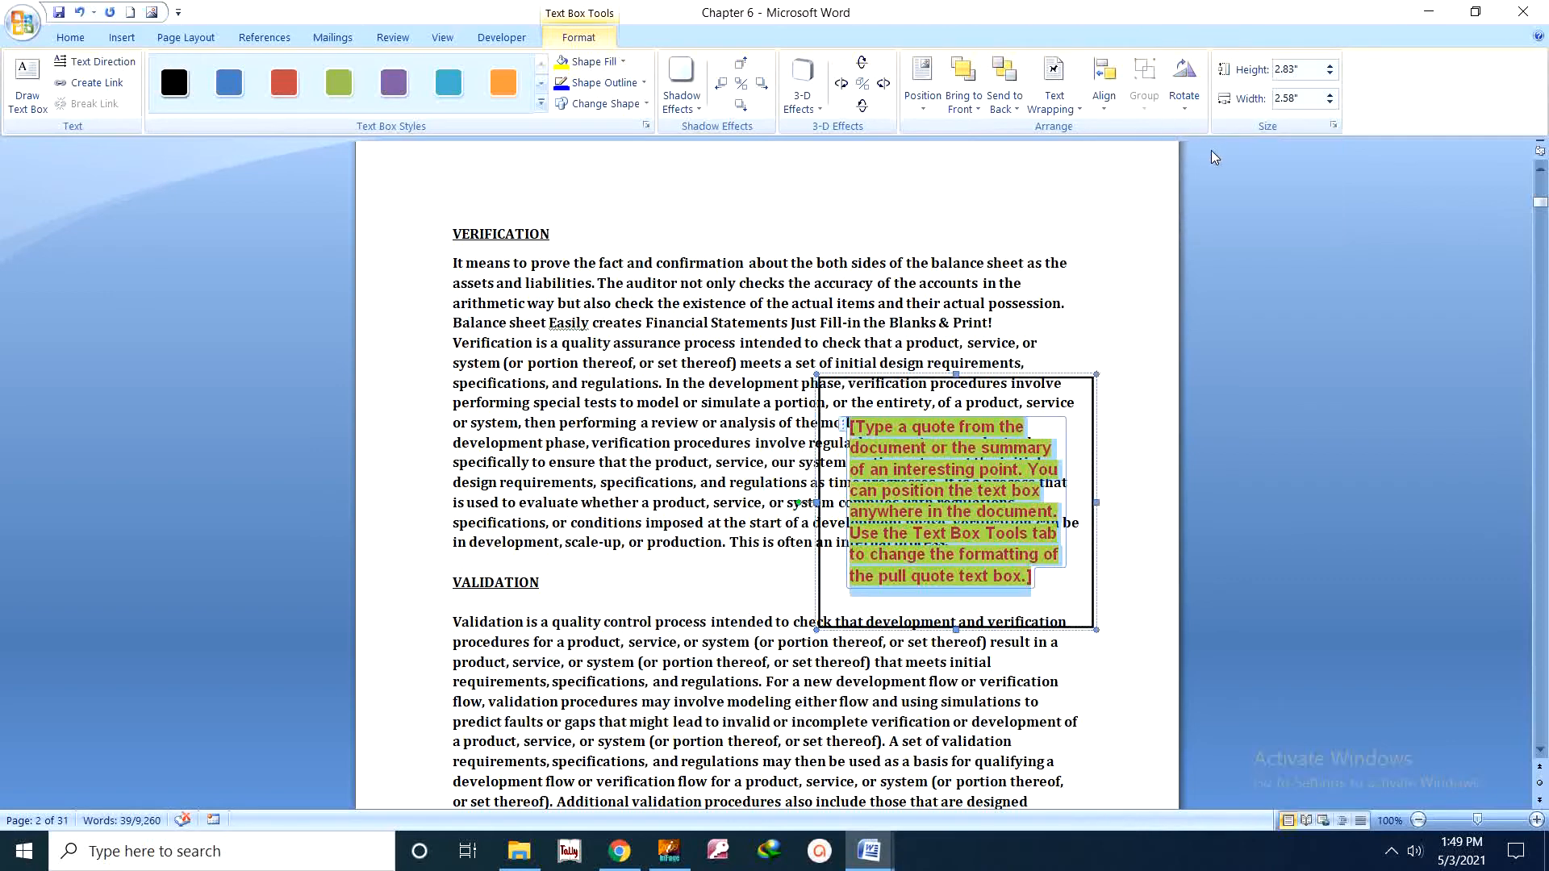
click(1185, 81)
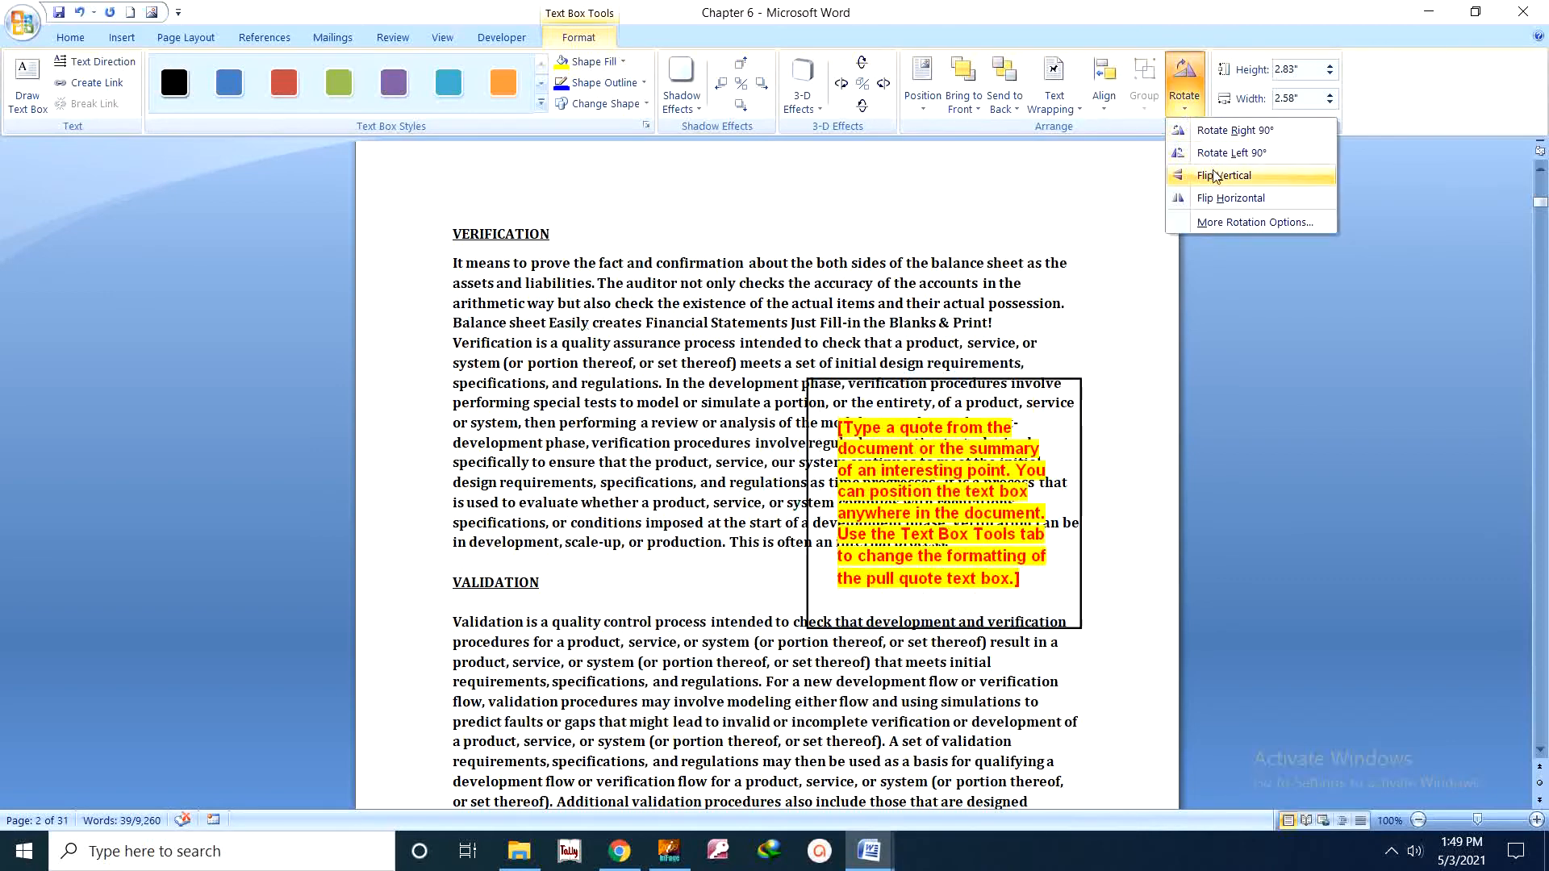
click(1221, 198)
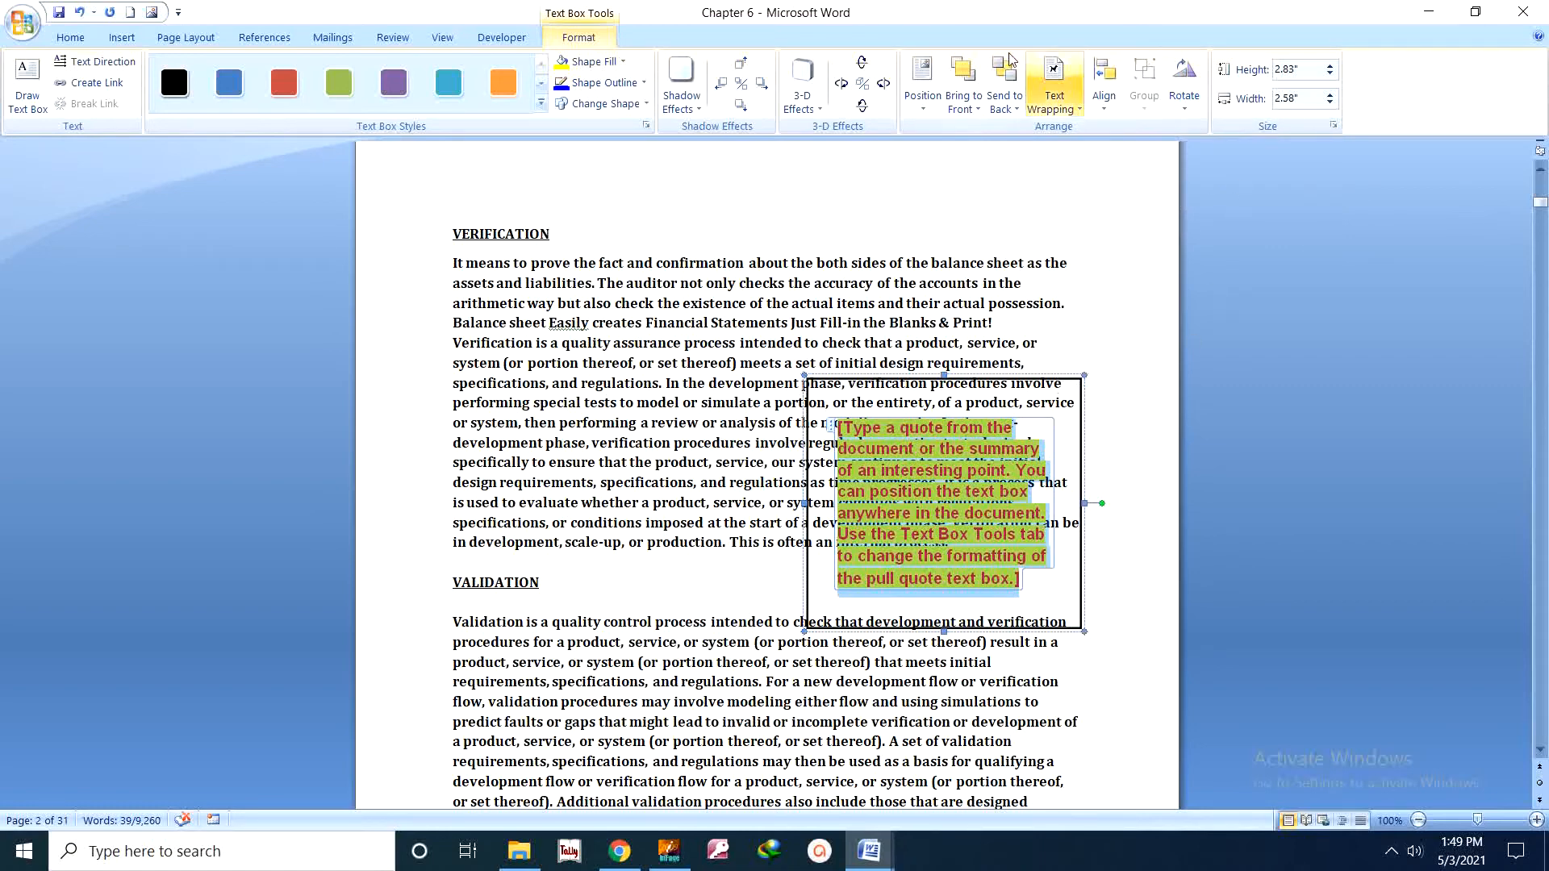
Set the quote text box's wrapping to In Line with Text and its height to 2.8" after trying larger heights
click(1082, 117)
click(1047, 129)
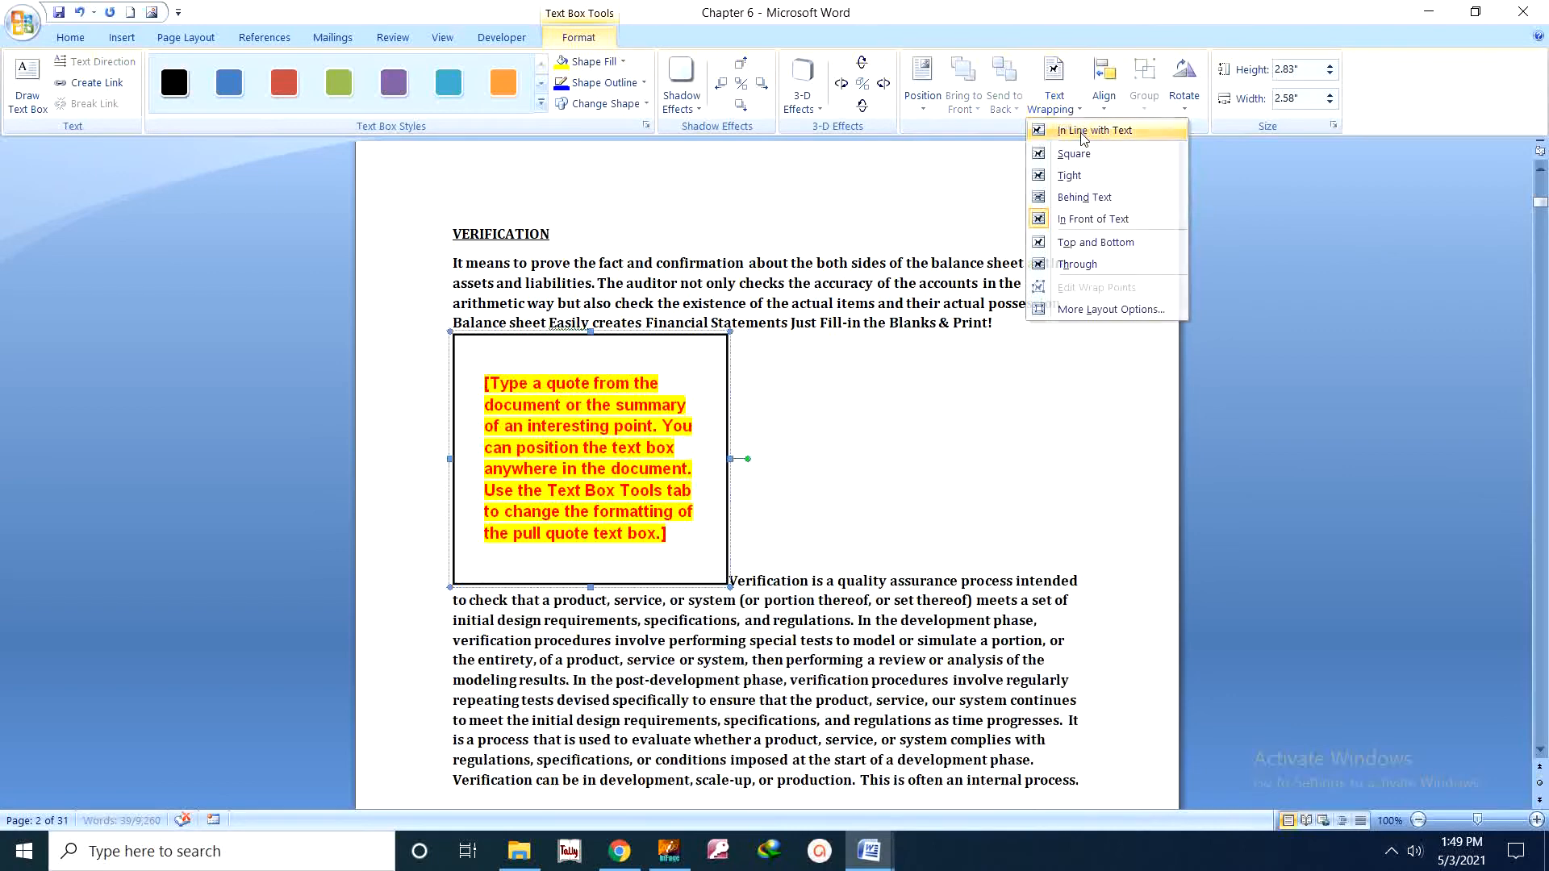
click(1330, 64)
click(1330, 64)
click(1329, 65)
click(1330, 64)
click(1329, 64)
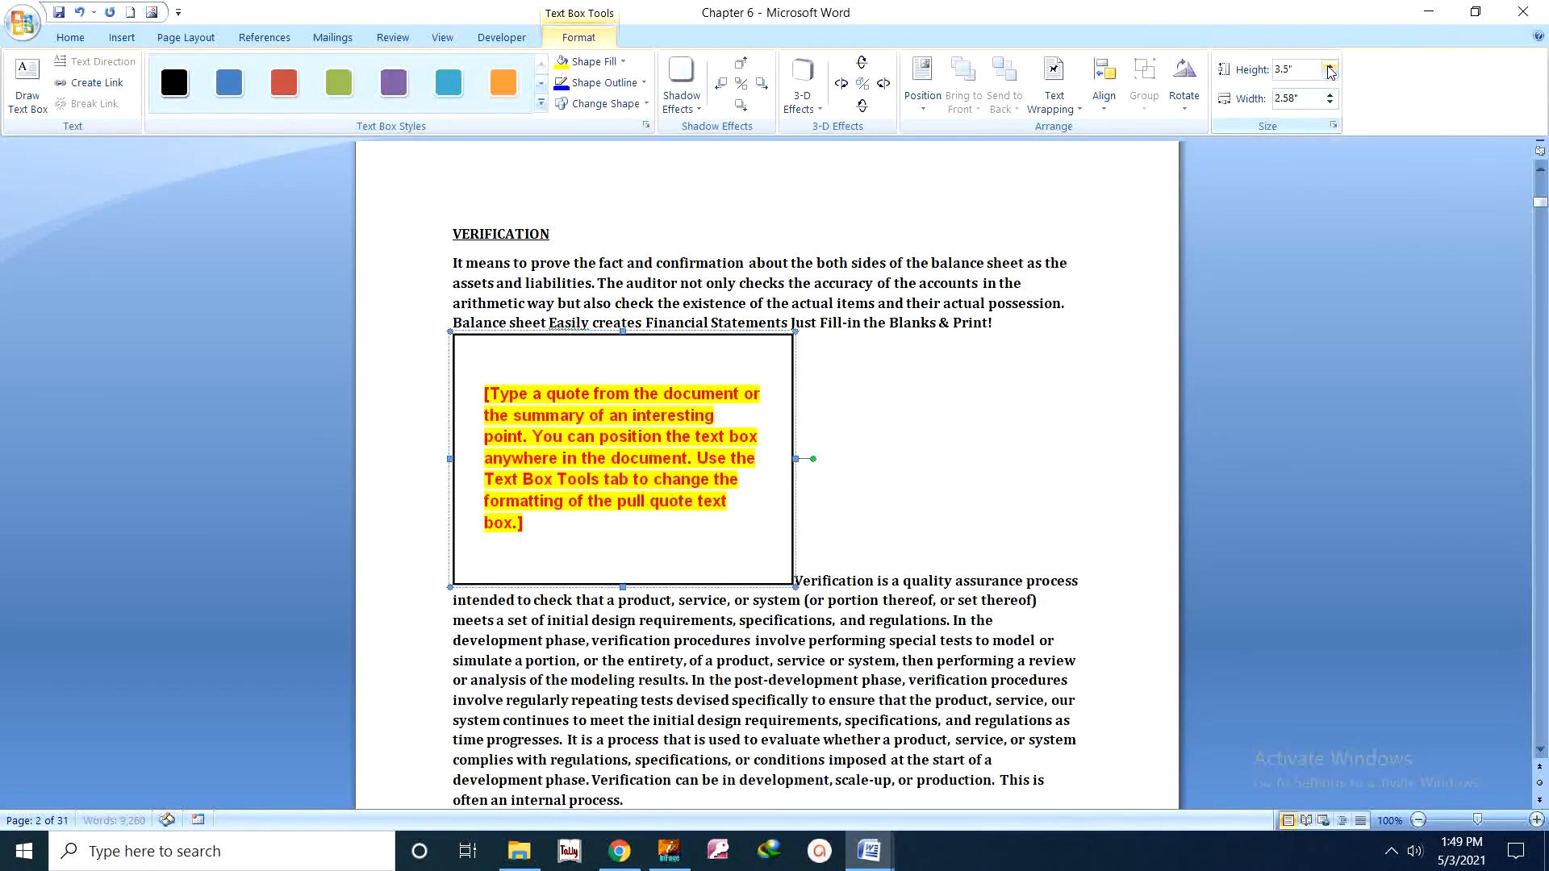
click(1330, 64)
click(1330, 68)
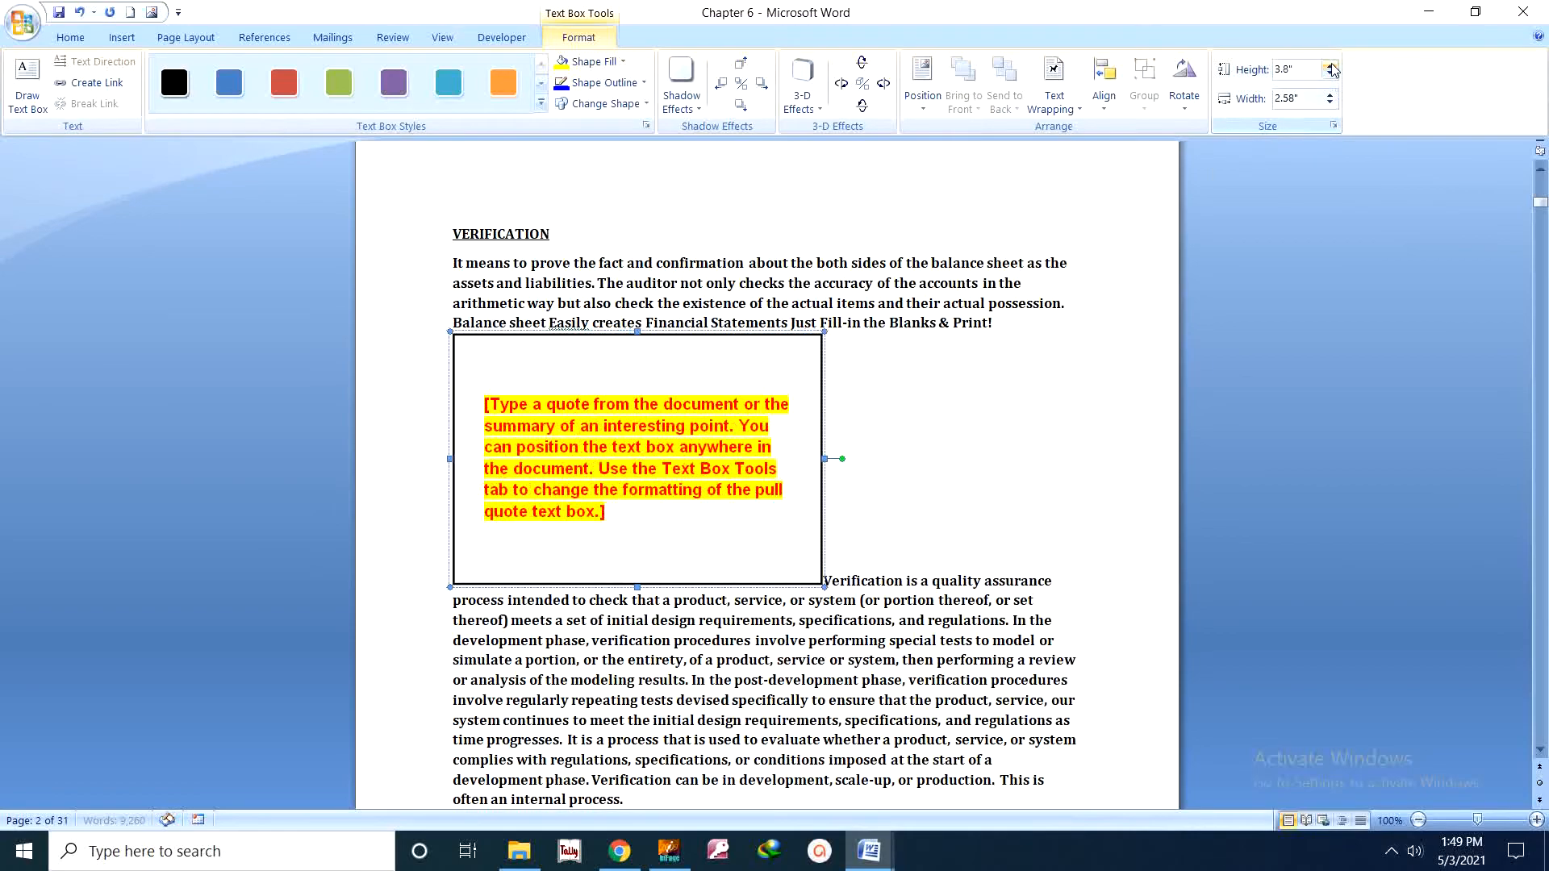
click(1329, 68)
click(1330, 75)
click(1330, 74)
click(1330, 74)
click(1330, 74)
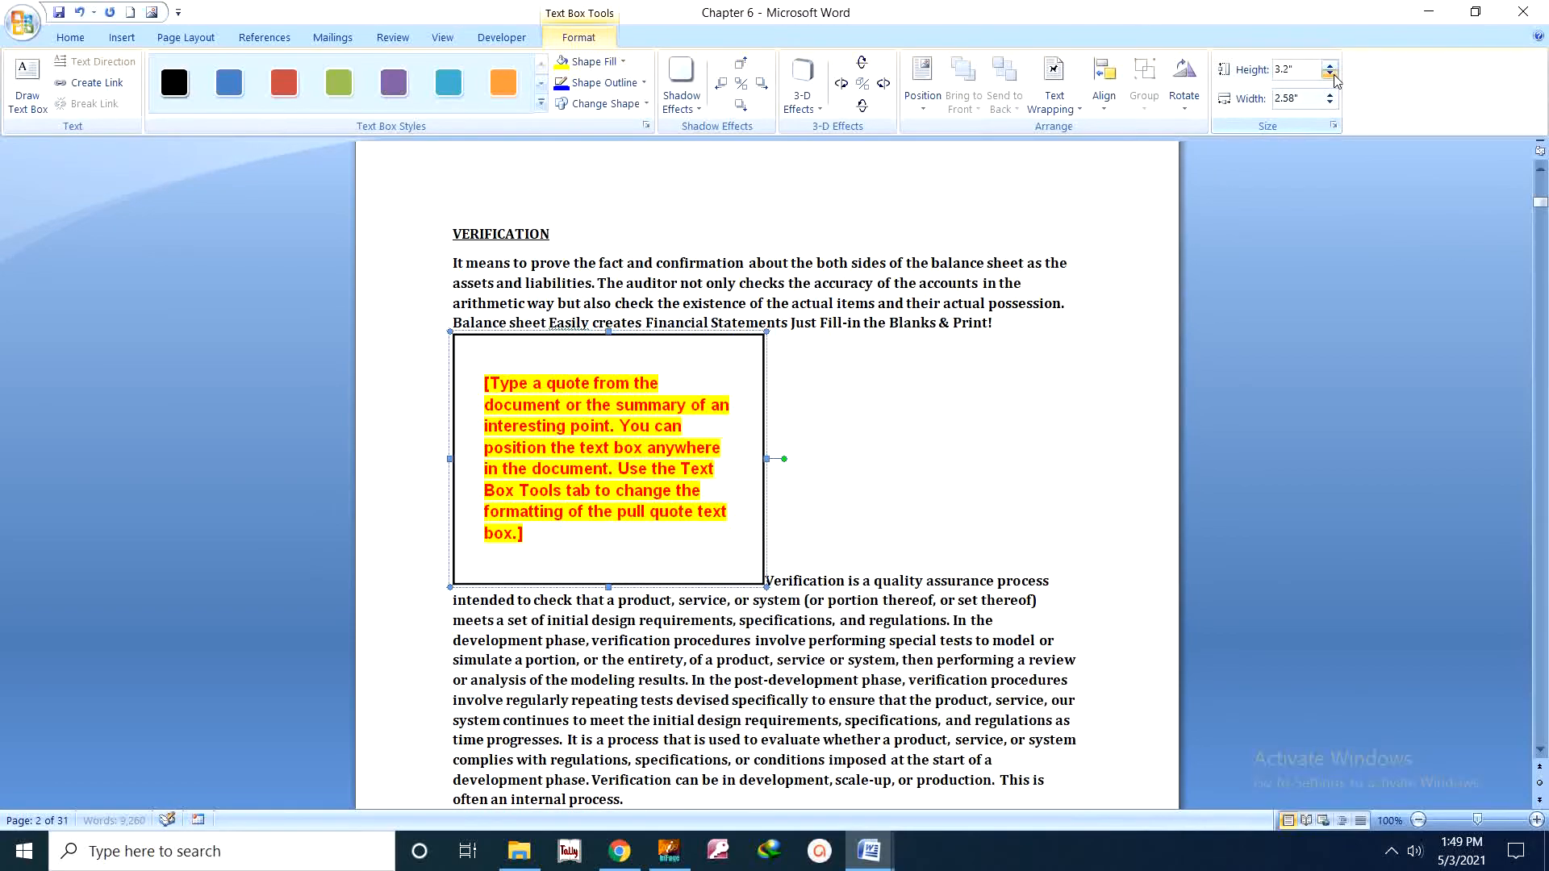
click(1330, 74)
click(1330, 74)
click(1329, 74)
click(1330, 74)
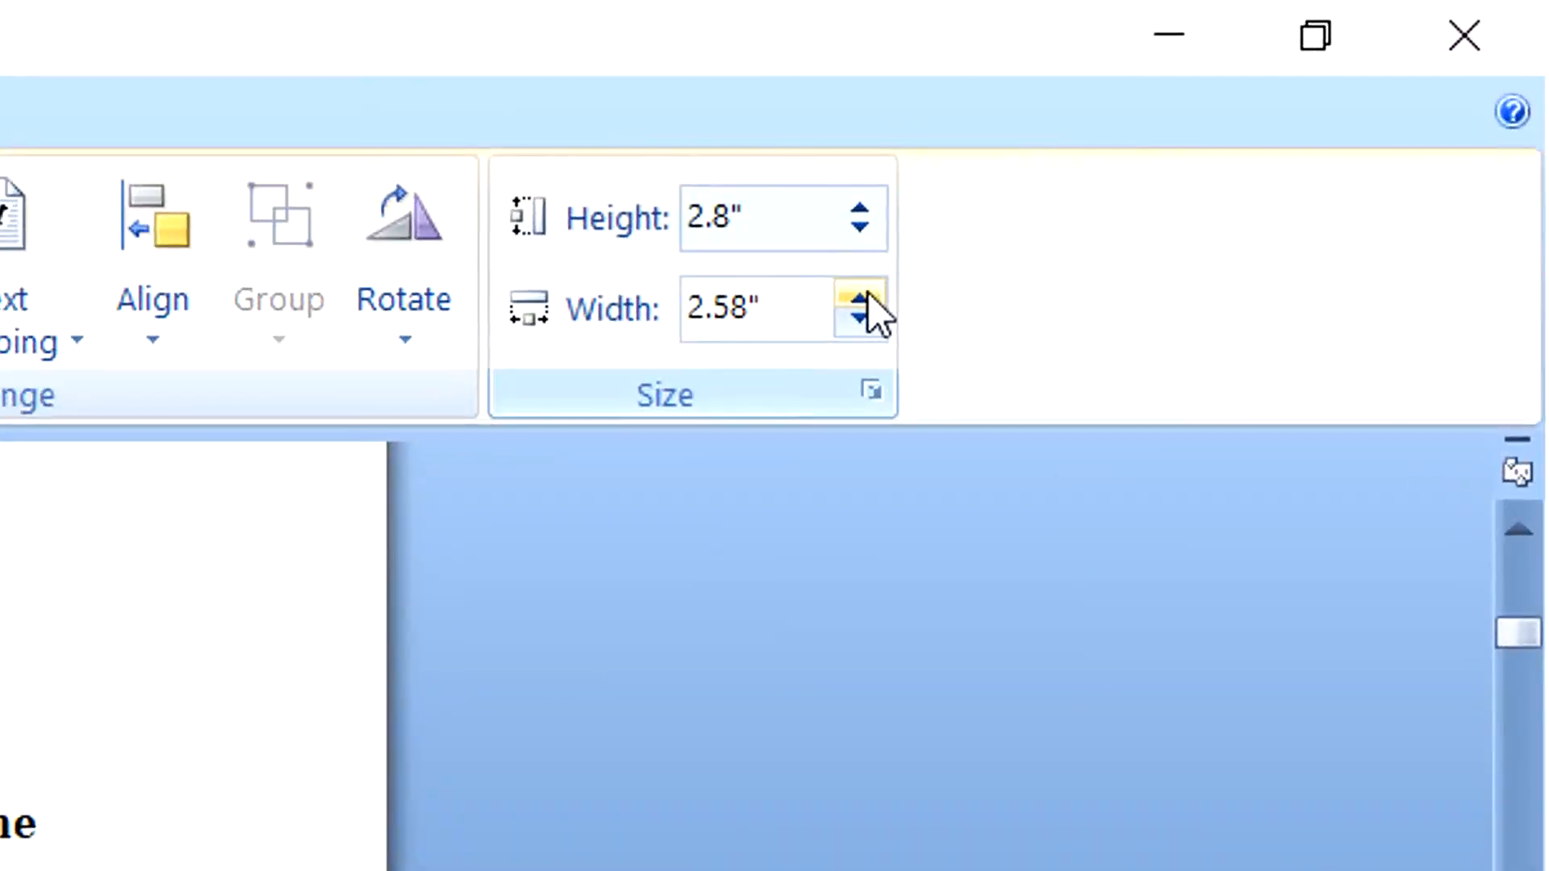
Try a width of 3.2" on the quote text box and reduce it to 2.3"
click(1314, 102)
click(1313, 101)
click(1314, 102)
click(1314, 102)
click(869, 296)
click(869, 298)
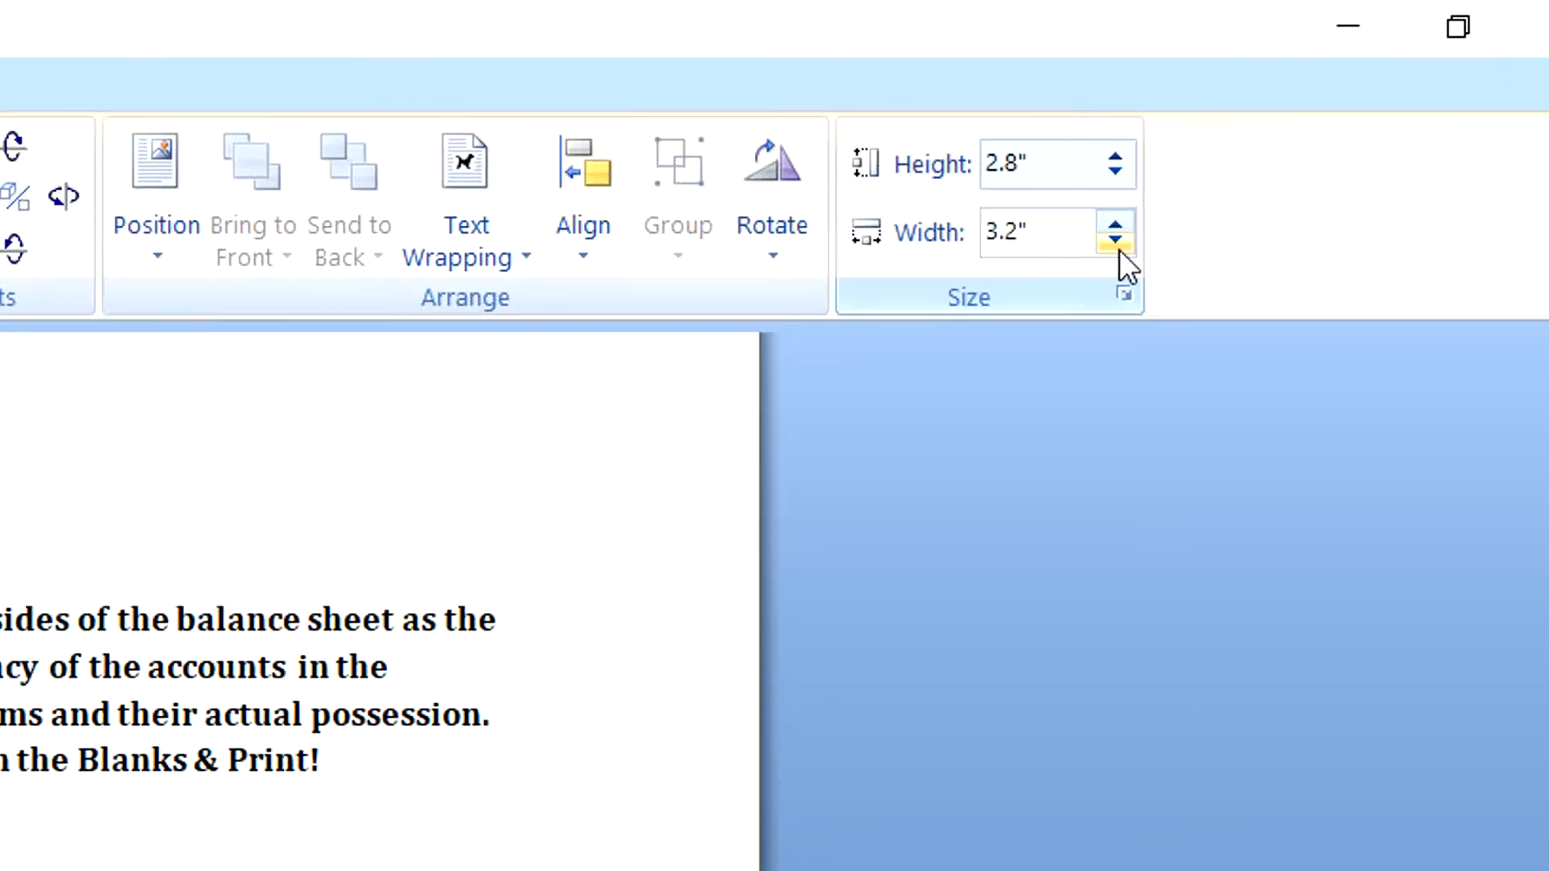
click(866, 327)
click(866, 328)
click(865, 328)
click(866, 329)
click(866, 330)
click(1517, 118)
click(1517, 118)
click(1517, 117)
click(1516, 118)
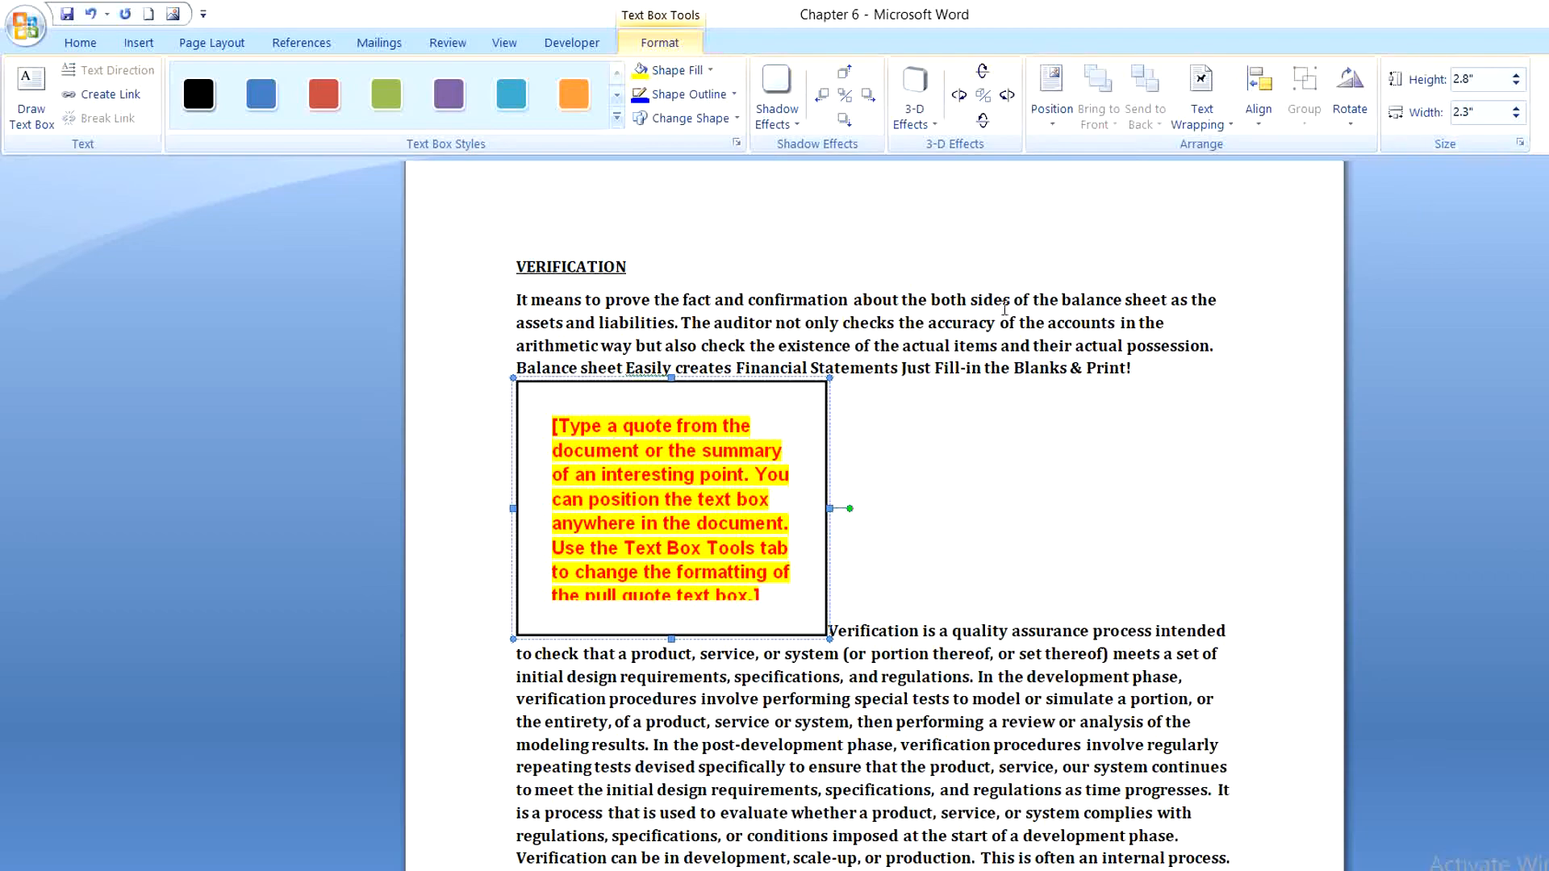
Switch to the InsertLec document and delete the 3-D text box on page 2
click(142, 47)
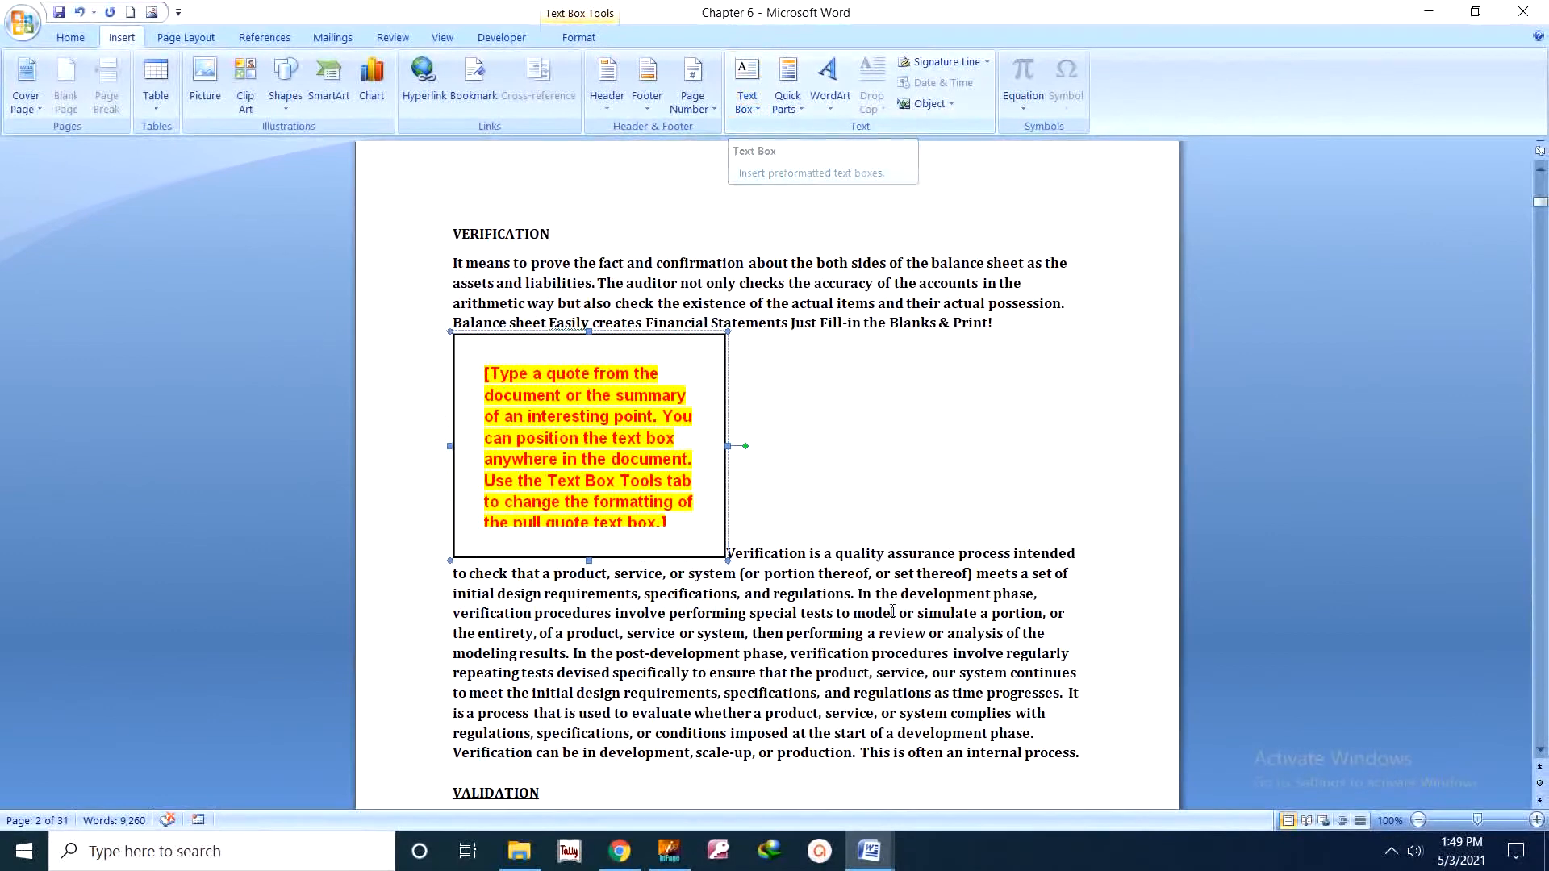
click(869, 850)
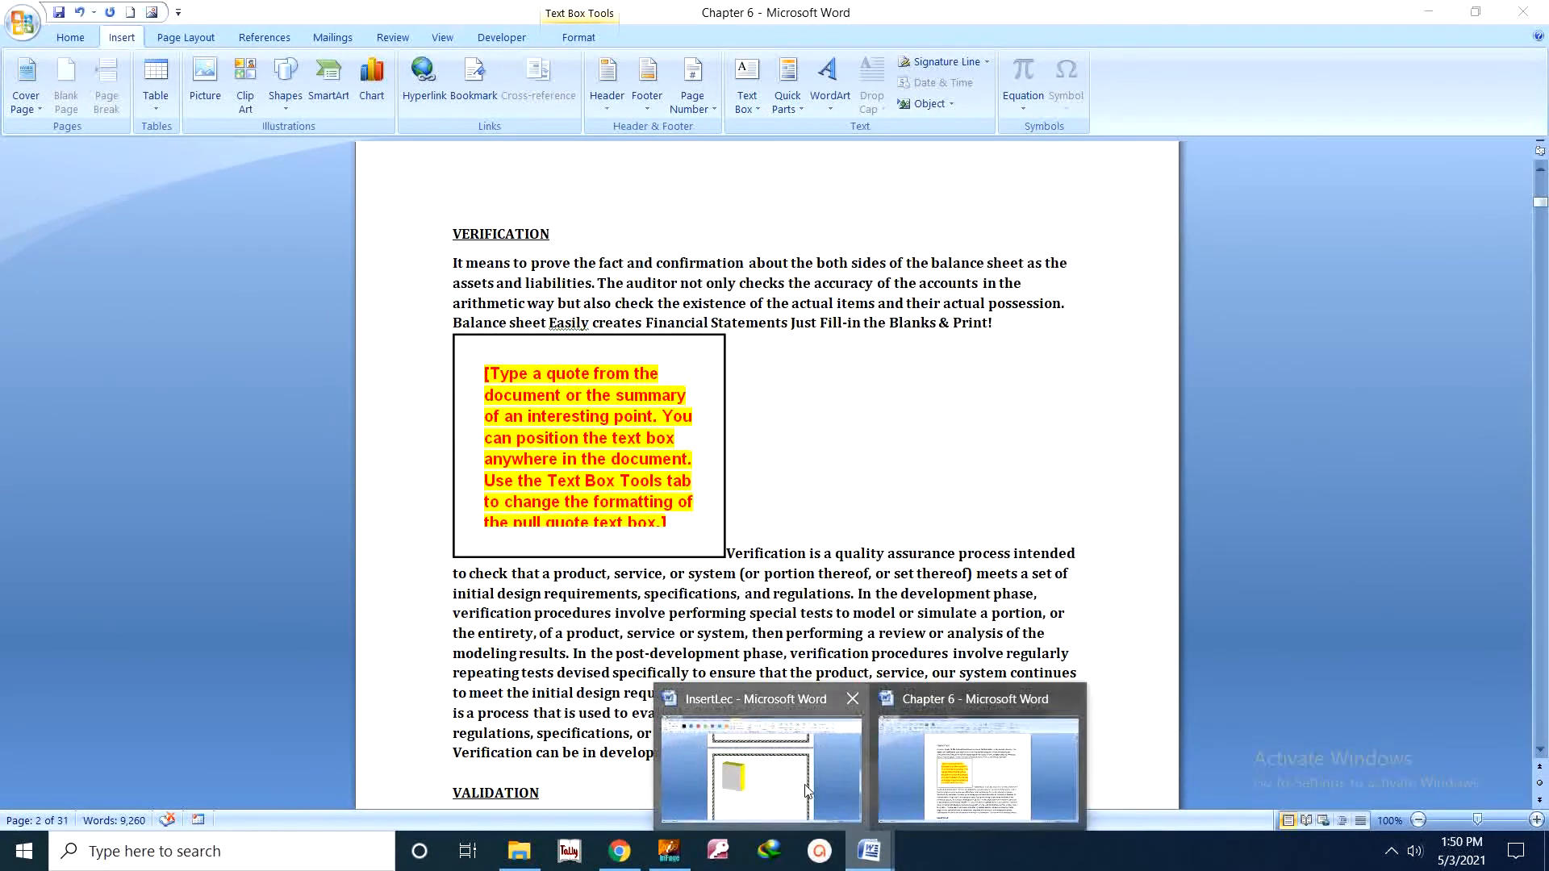
click(840, 781)
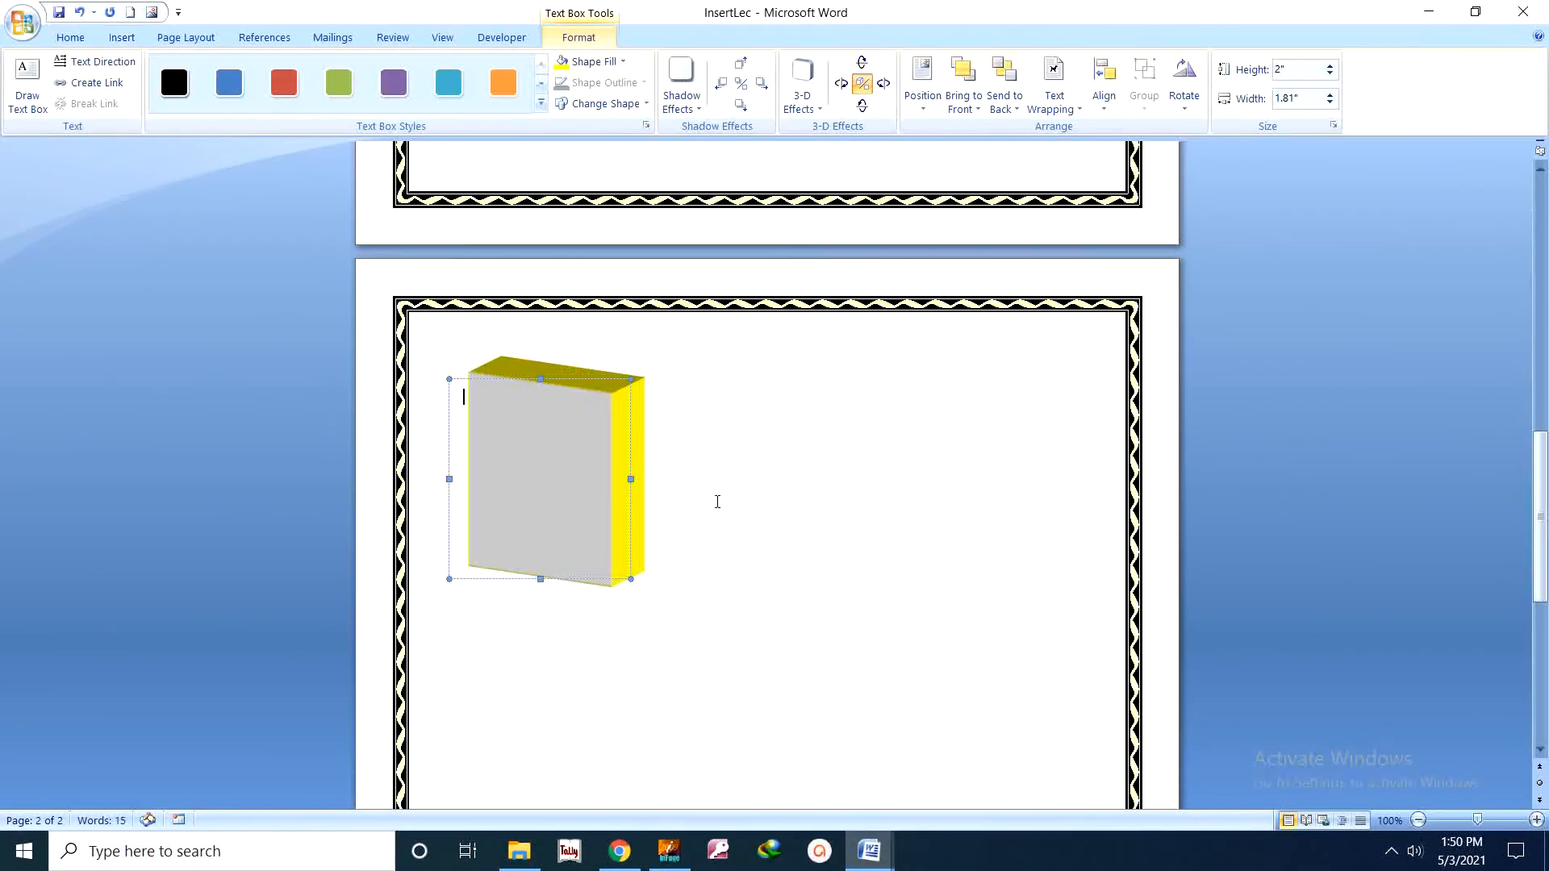
click(468, 382)
key(Delete)
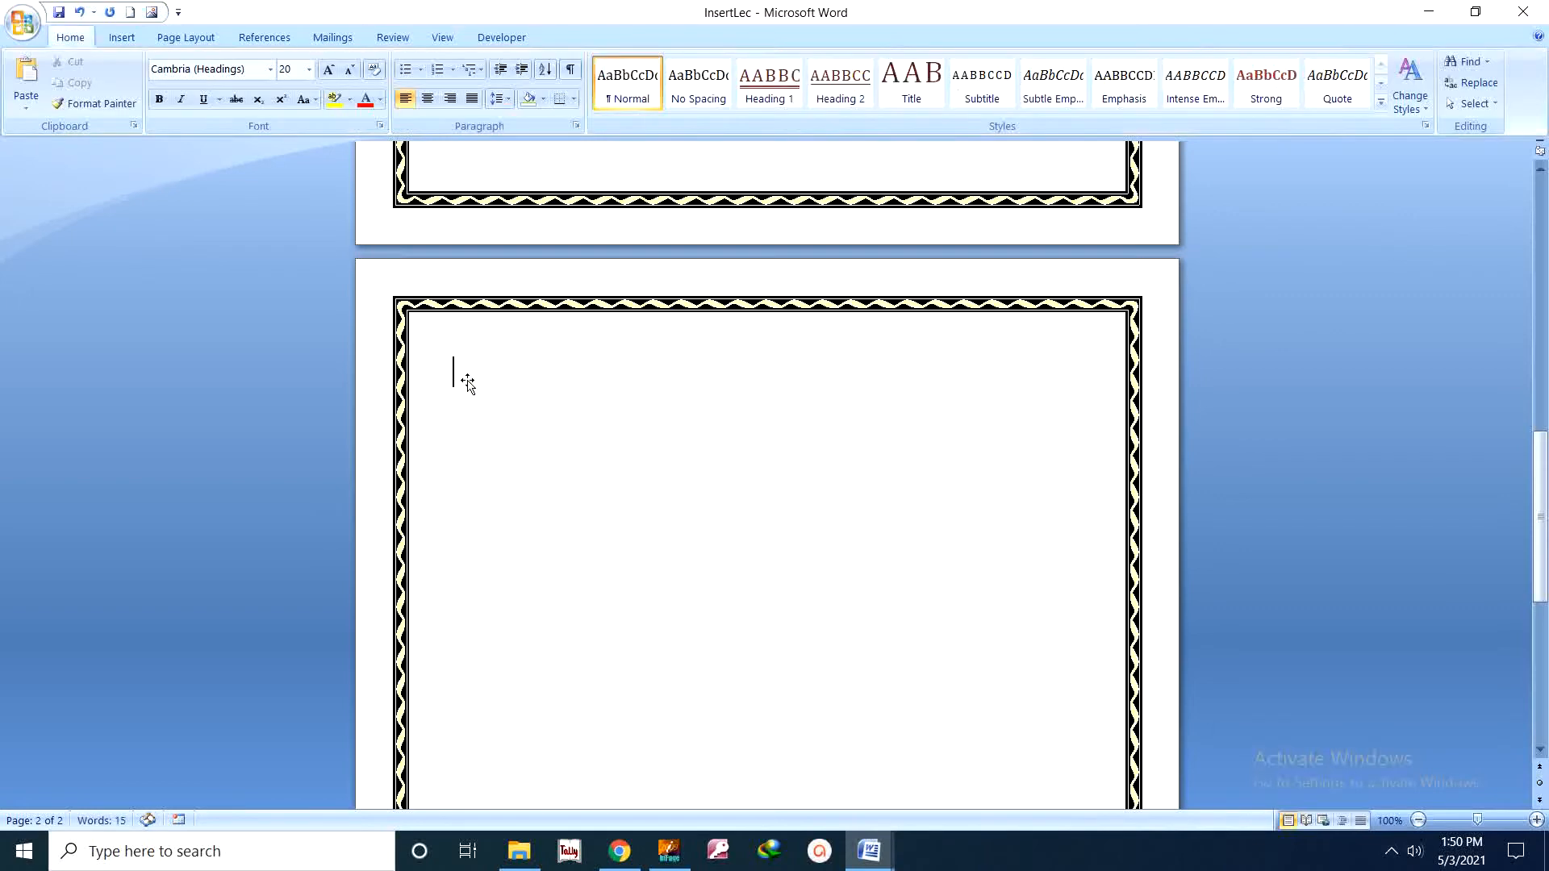
Insert the Company Address document property from Quick Parts on page 2 and fill it with the sample text "hjhjkhjkhjhkhk"
click(122, 37)
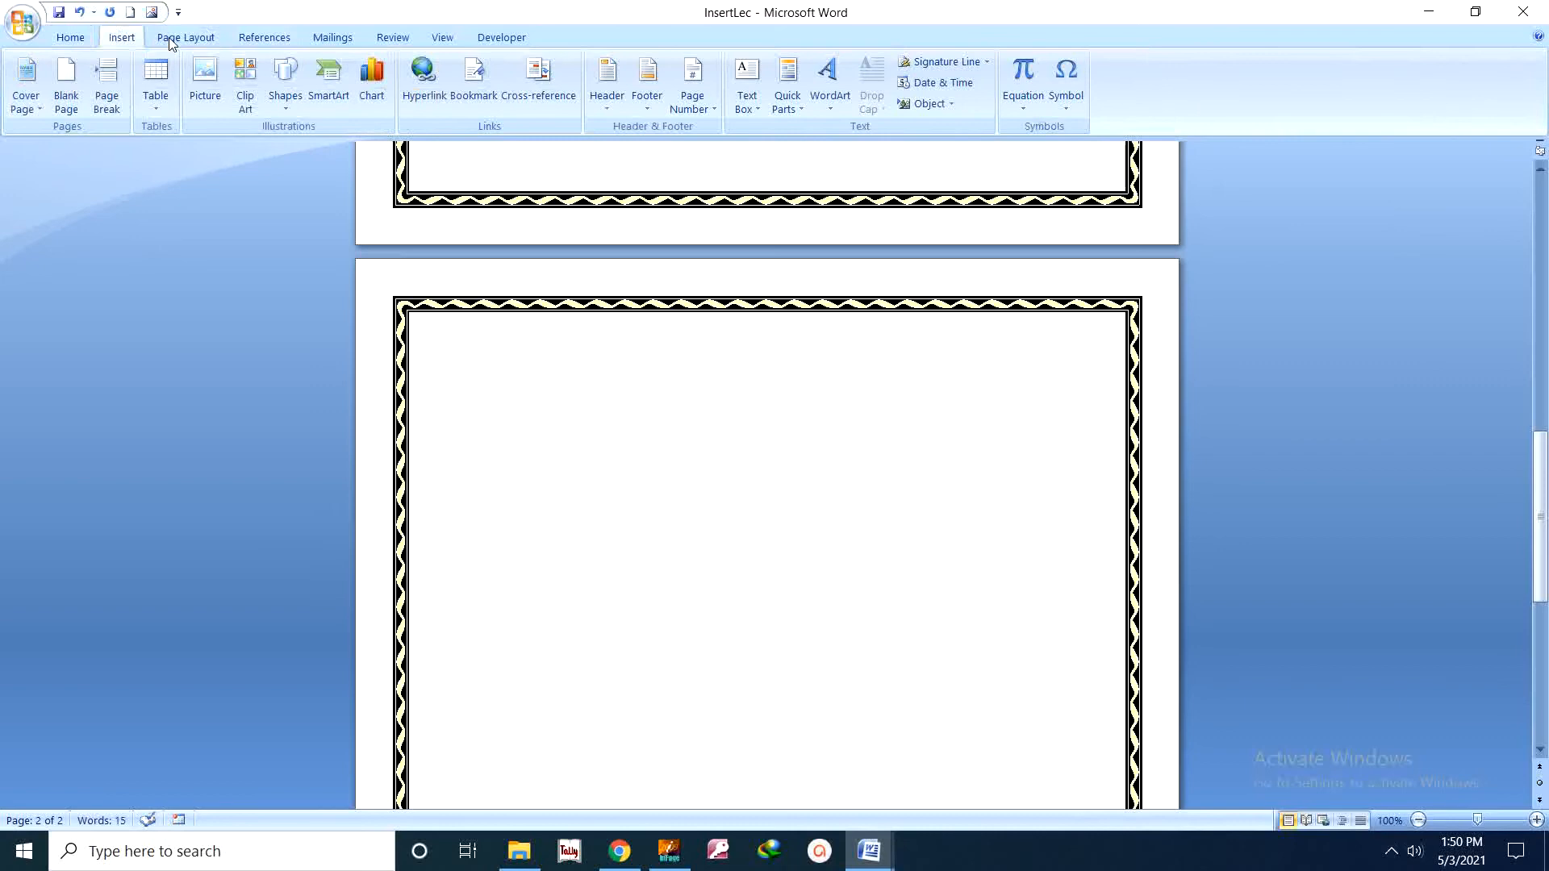
click(803, 111)
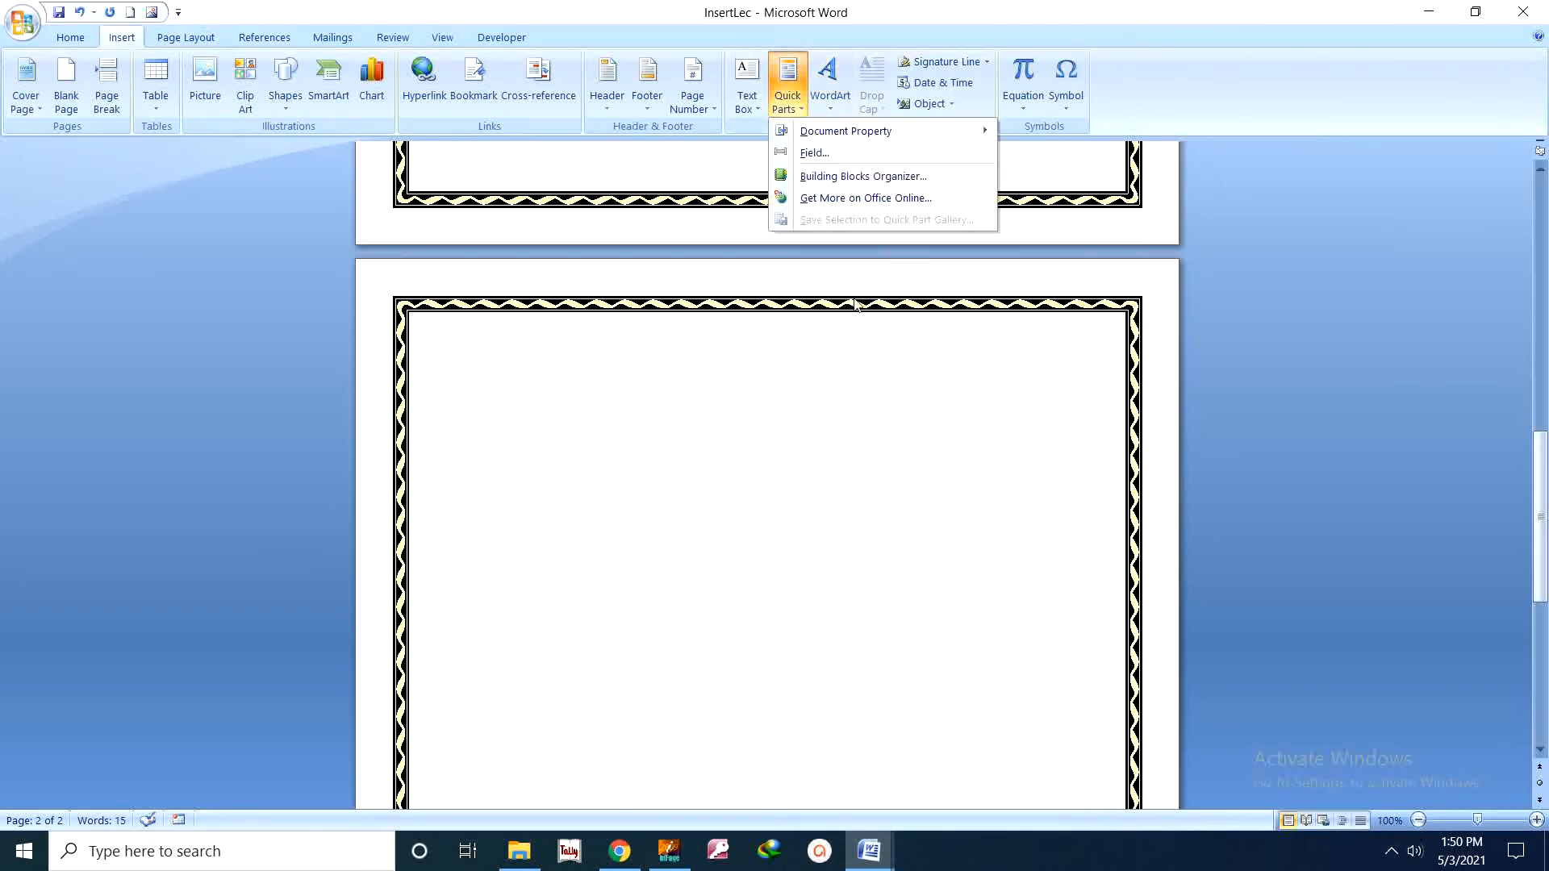
click(859, 339)
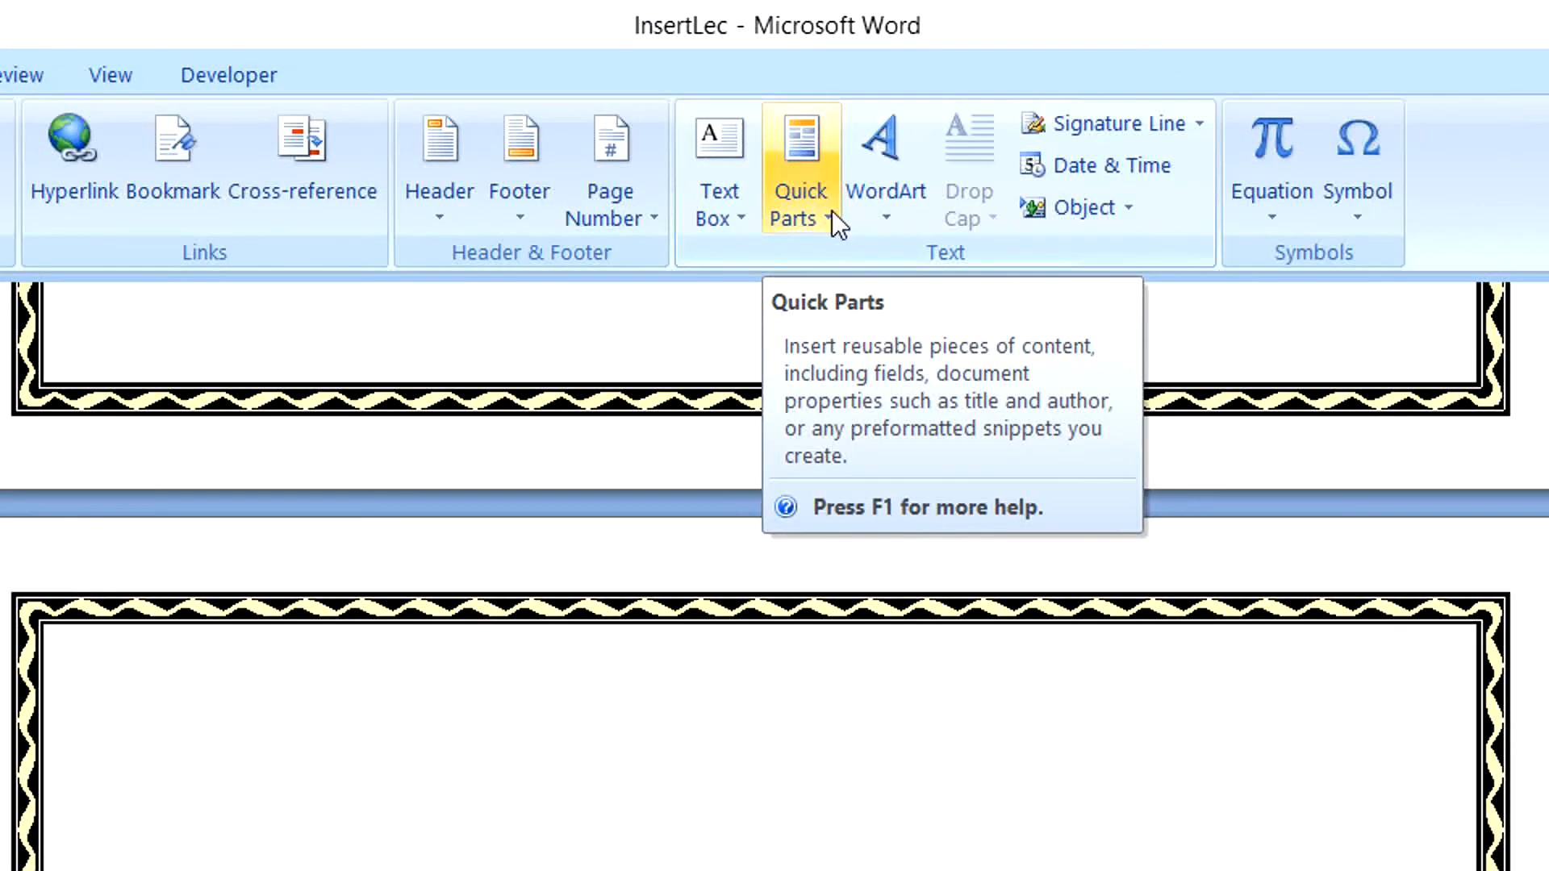
click(831, 213)
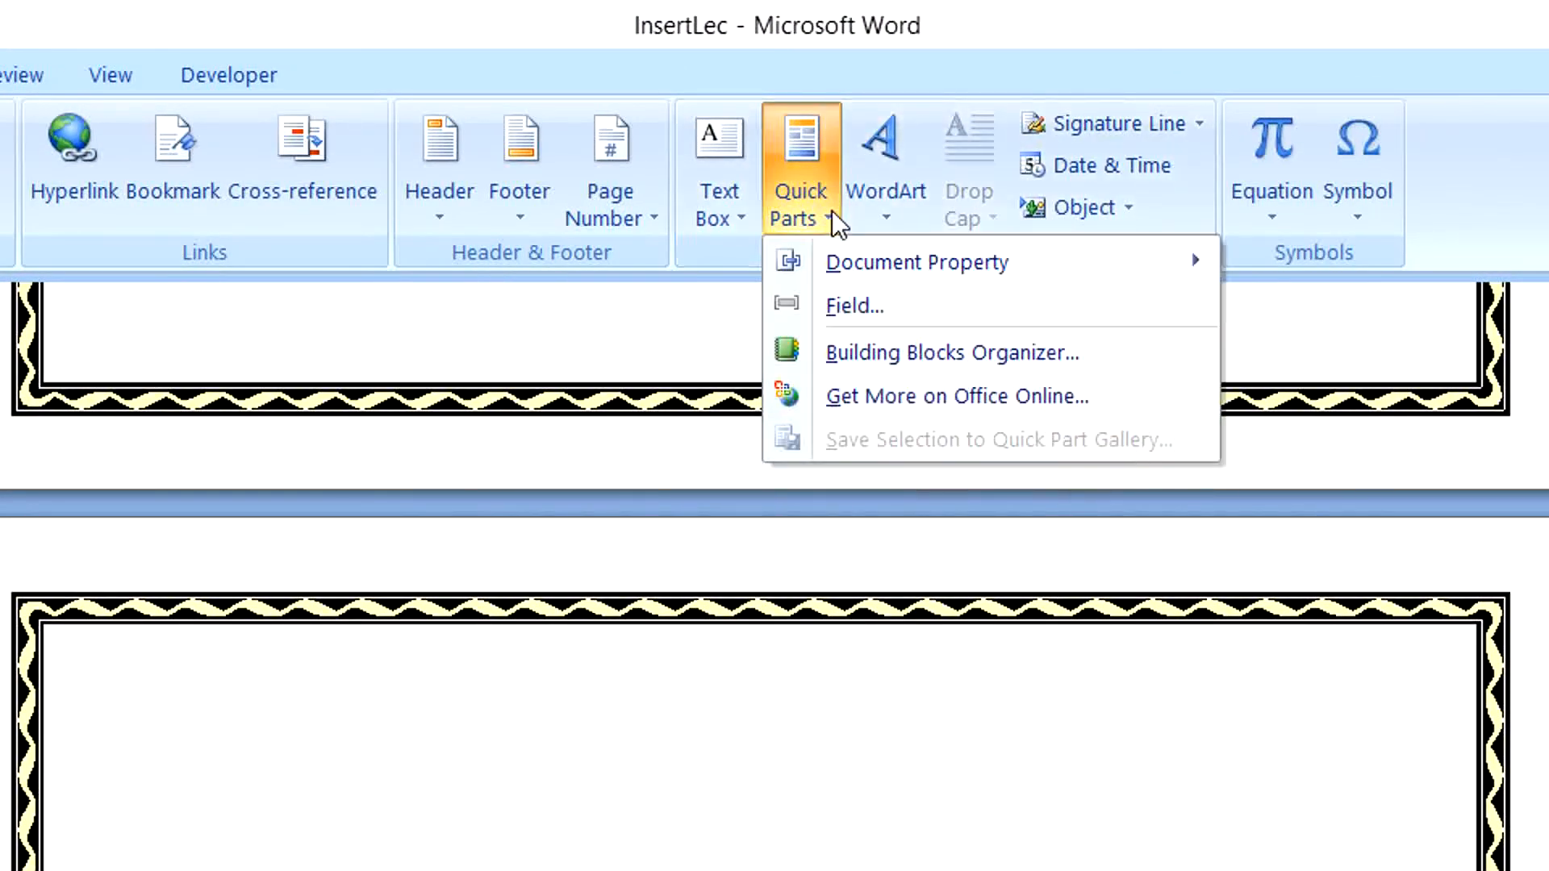
mouse_move(1026, 277)
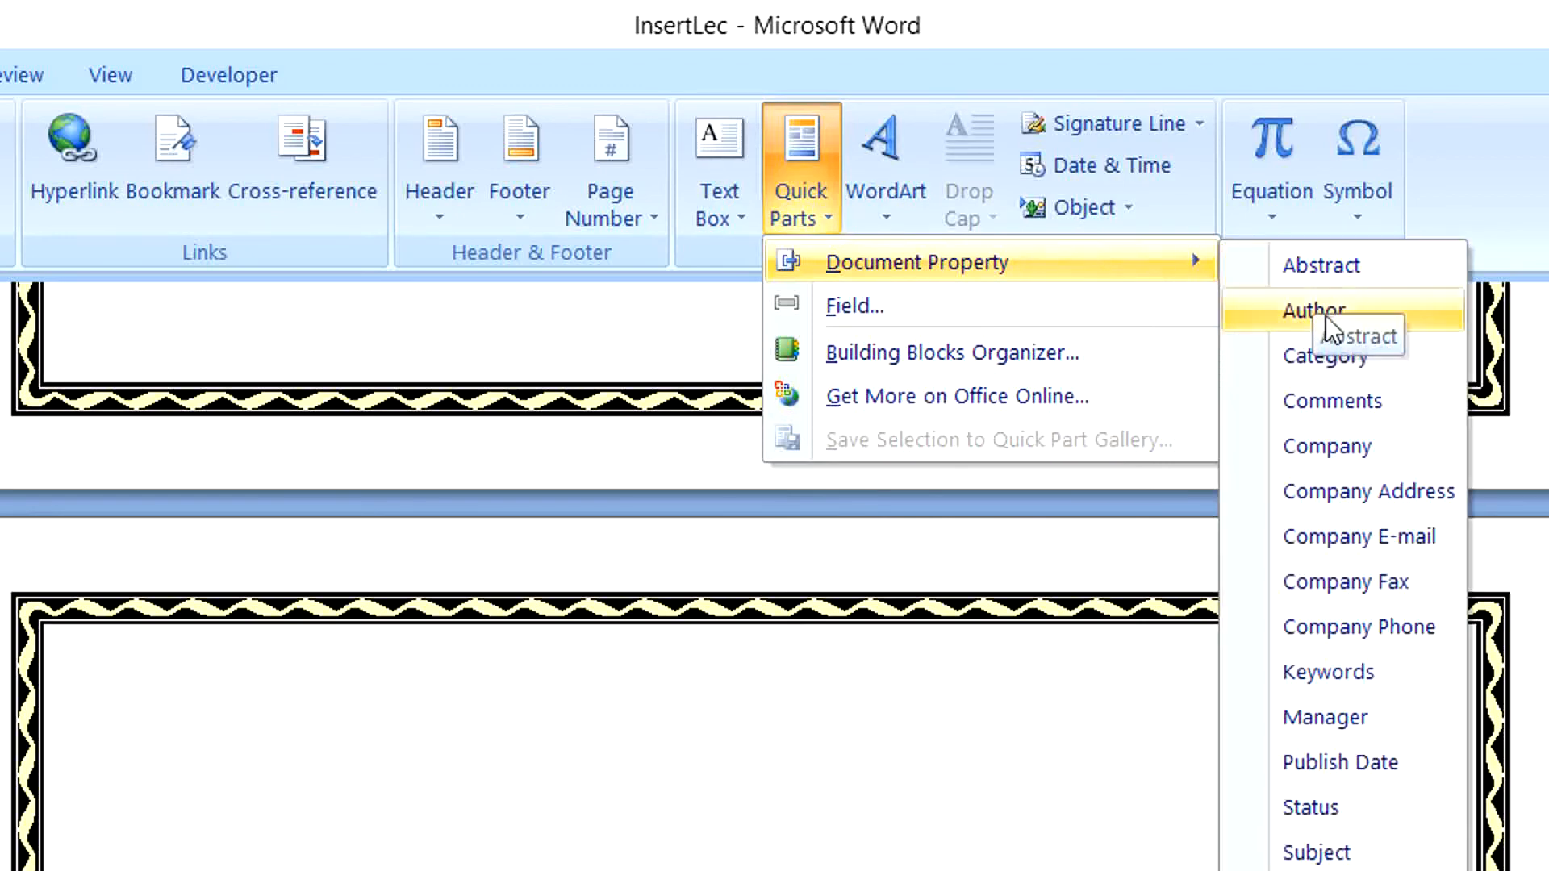
click(1373, 505)
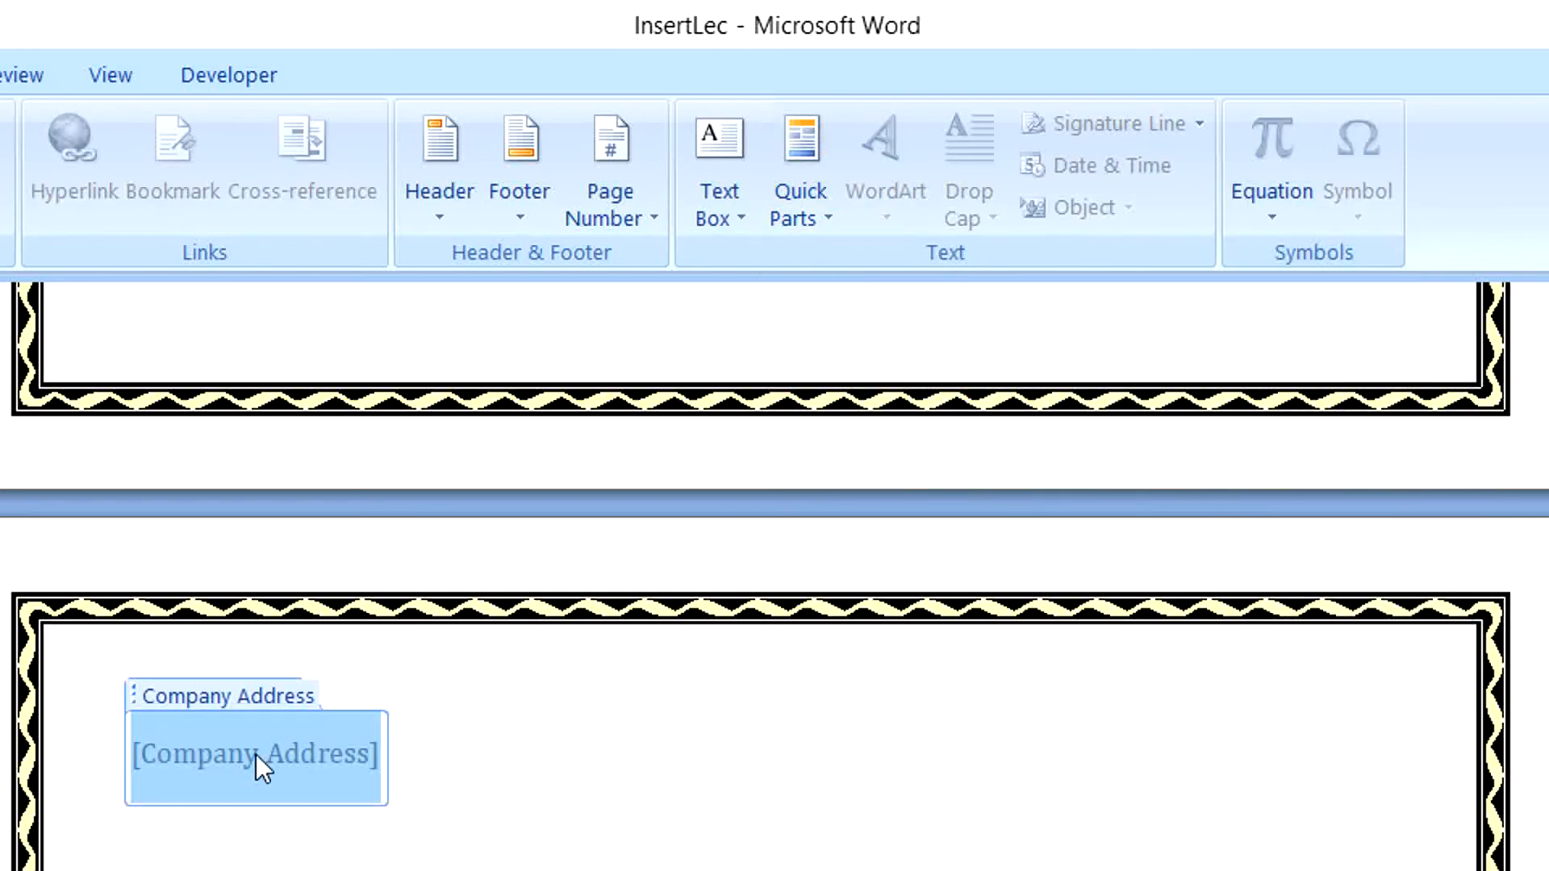
text(hjhjkhjkhjhkhk)
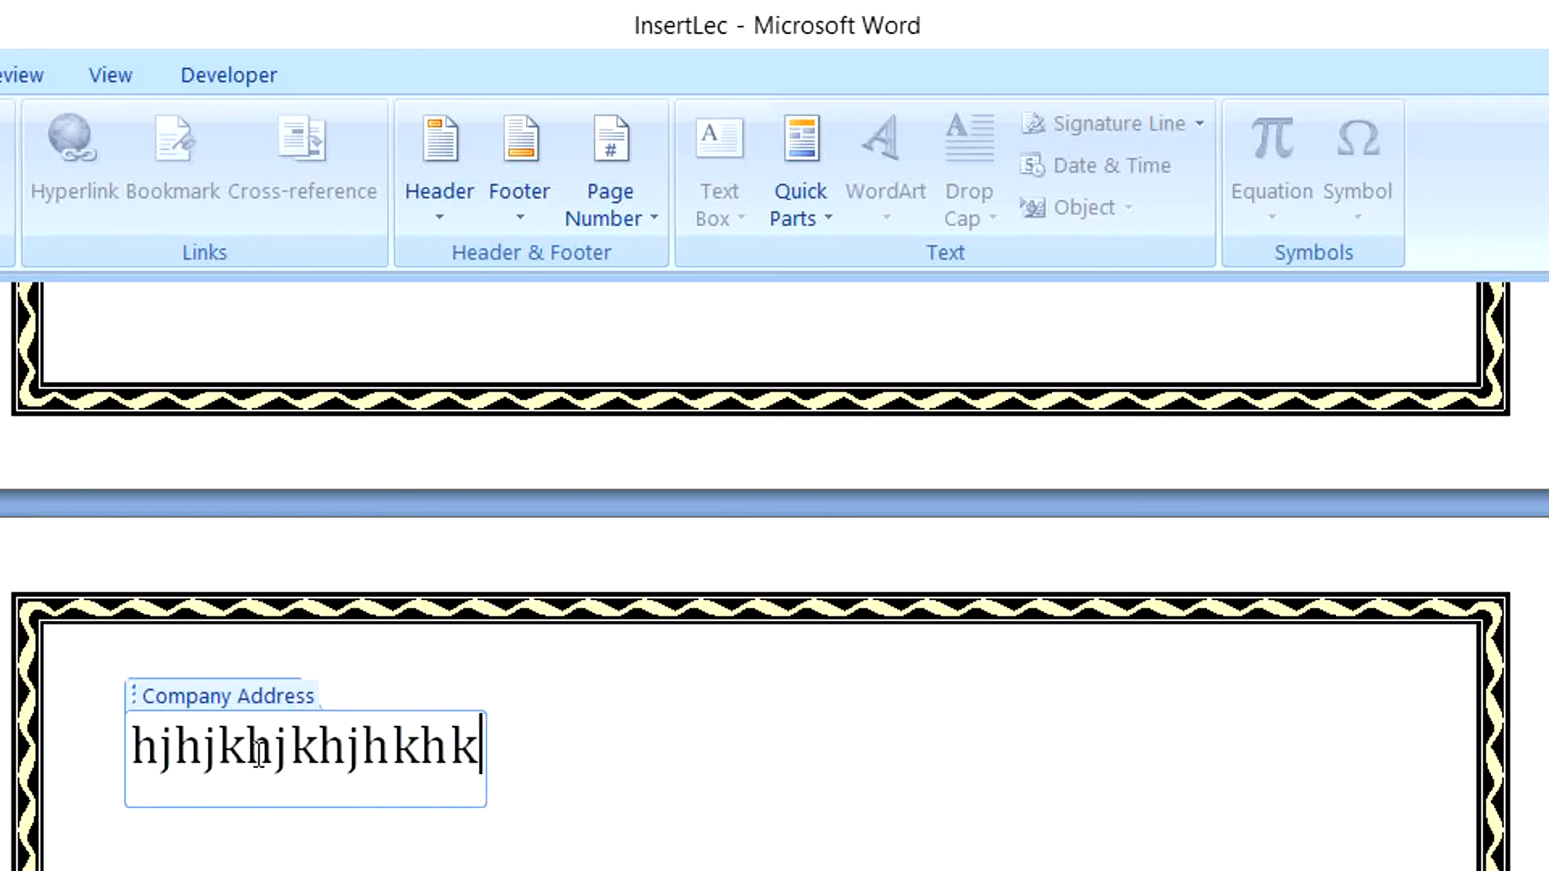
Undo the sample text and the insertion of the Company Address property
key(ctrl+z)
key(ctrl+z)
scroll(256, 752, up, 1)
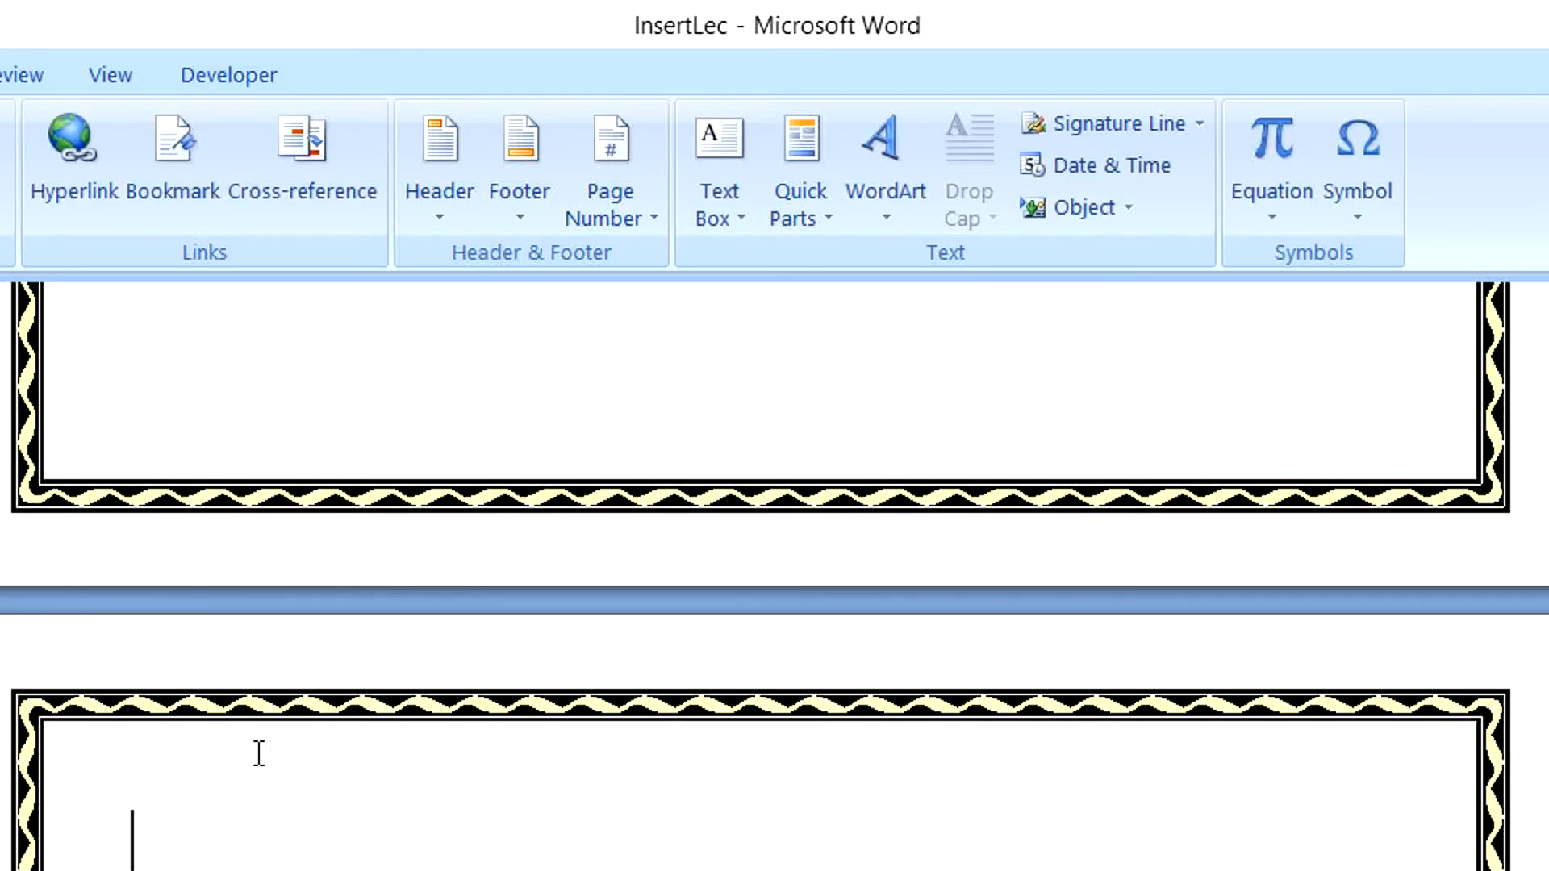
Preview the Stacks and Alphabet cover pages in the Building Blocks Organizer and insert the Motion cover page
click(827, 219)
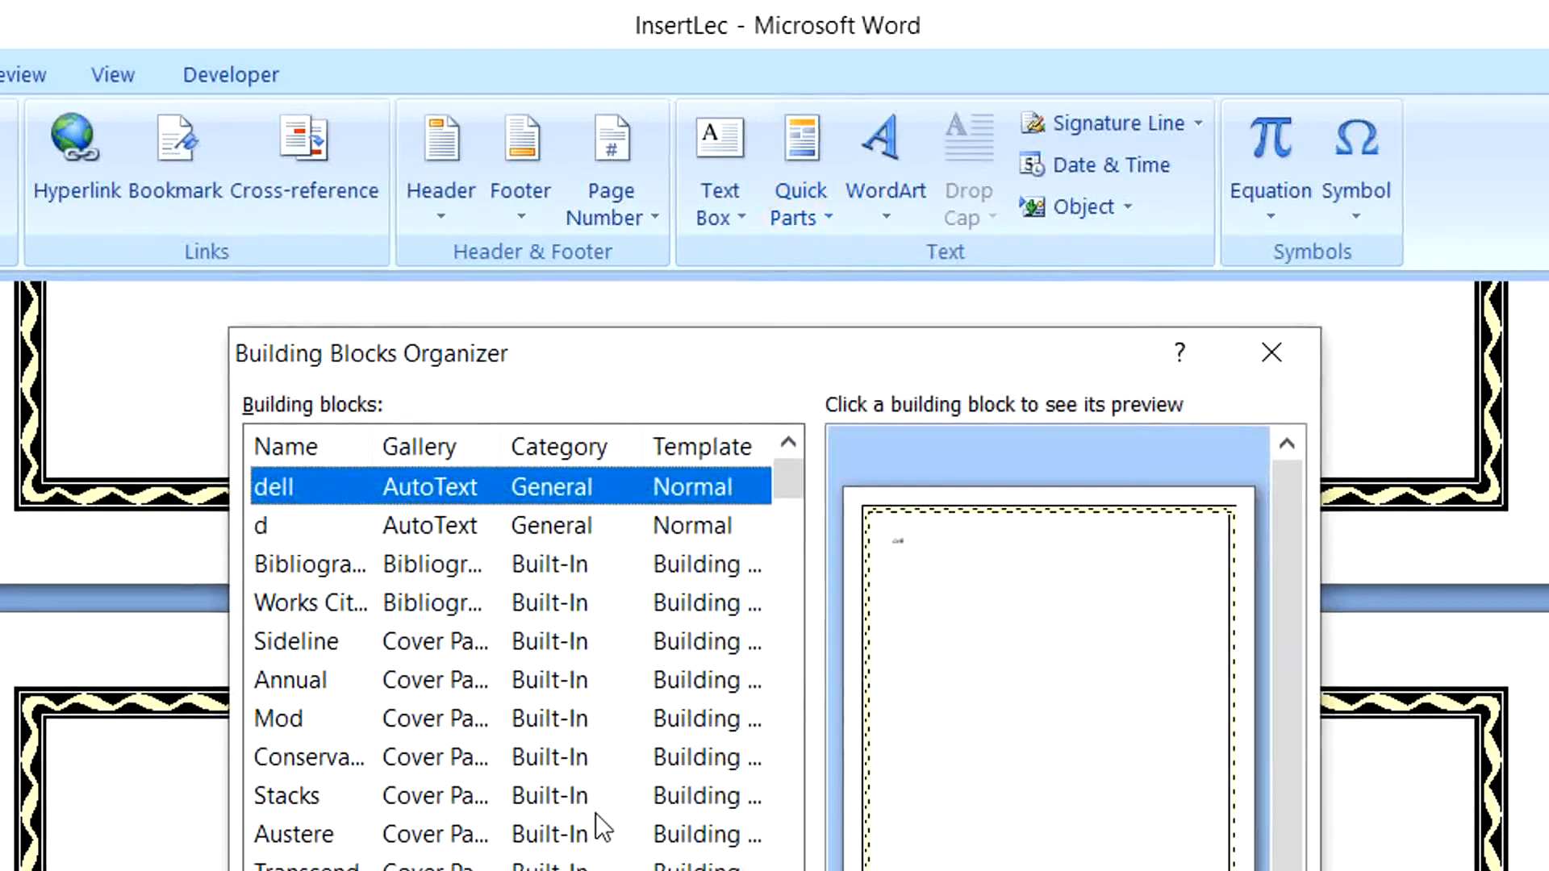
click(553, 799)
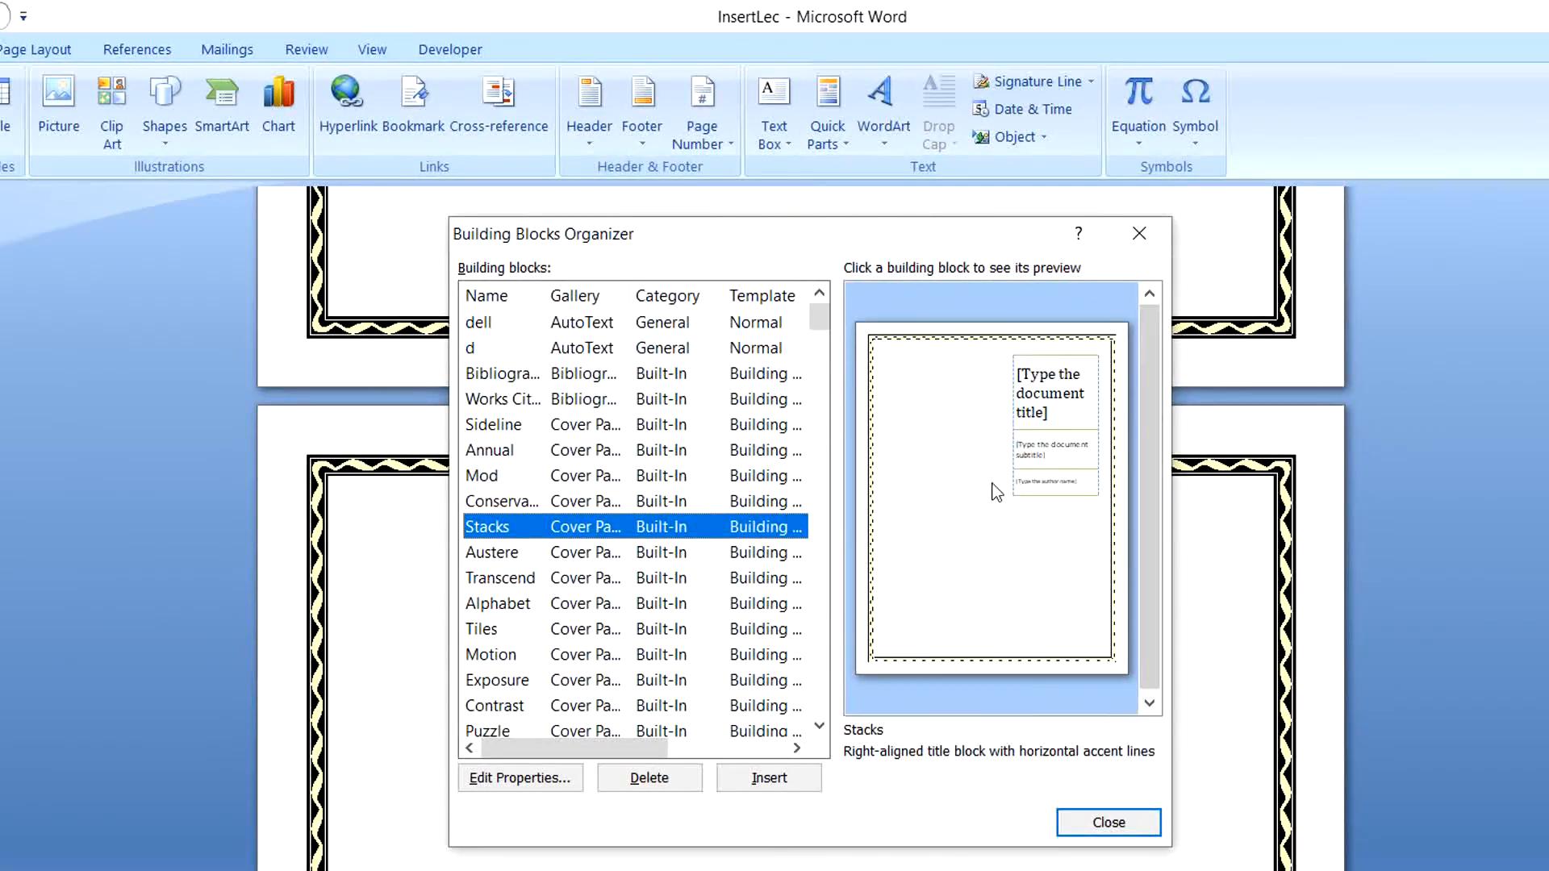
click(710, 607)
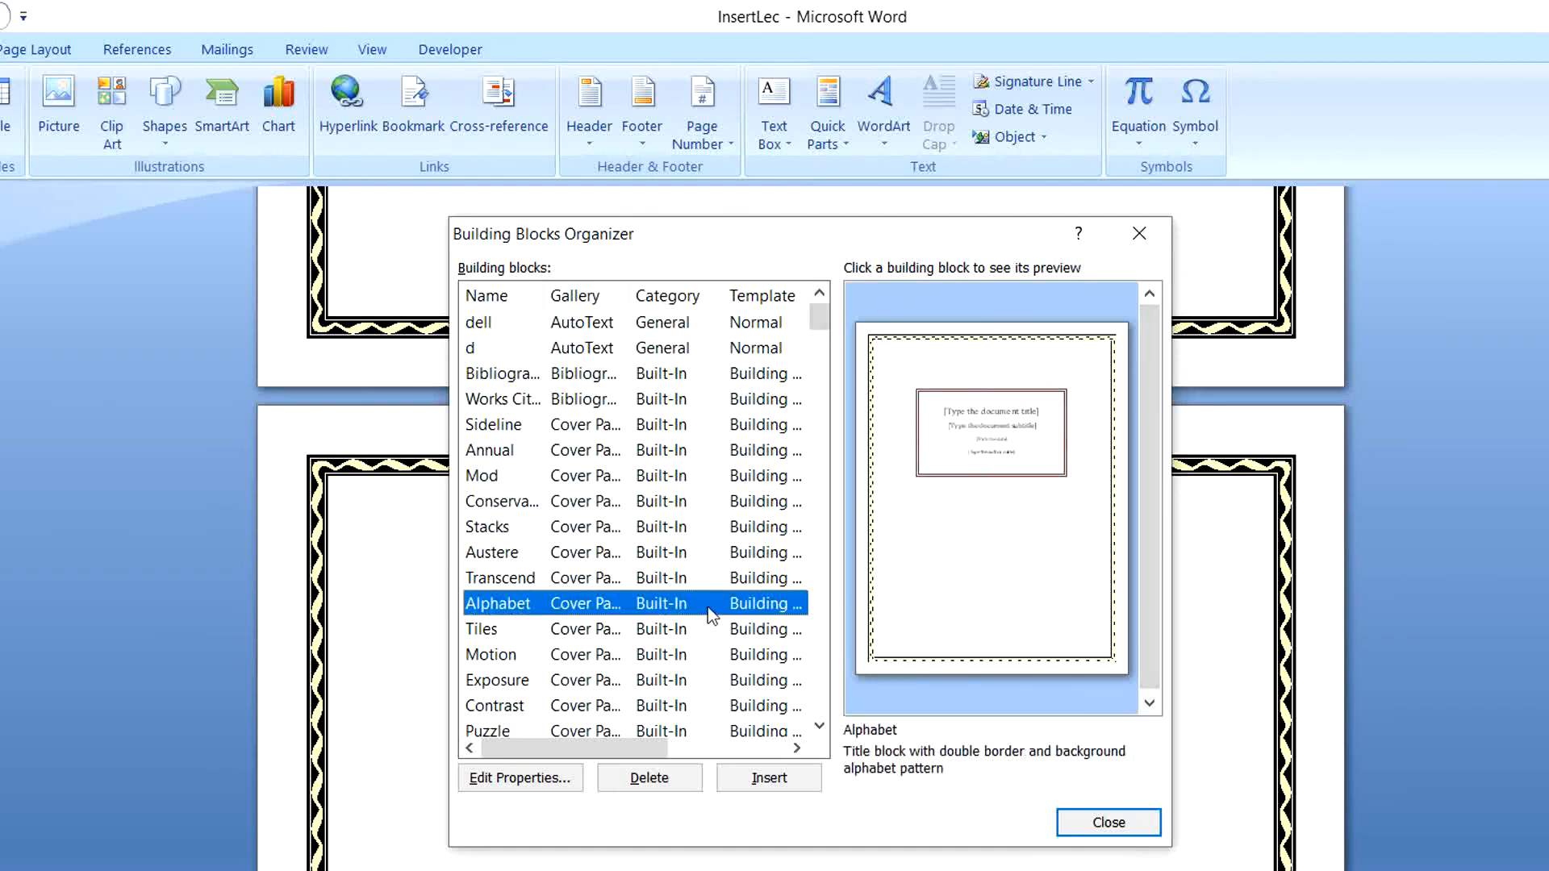
click(641, 656)
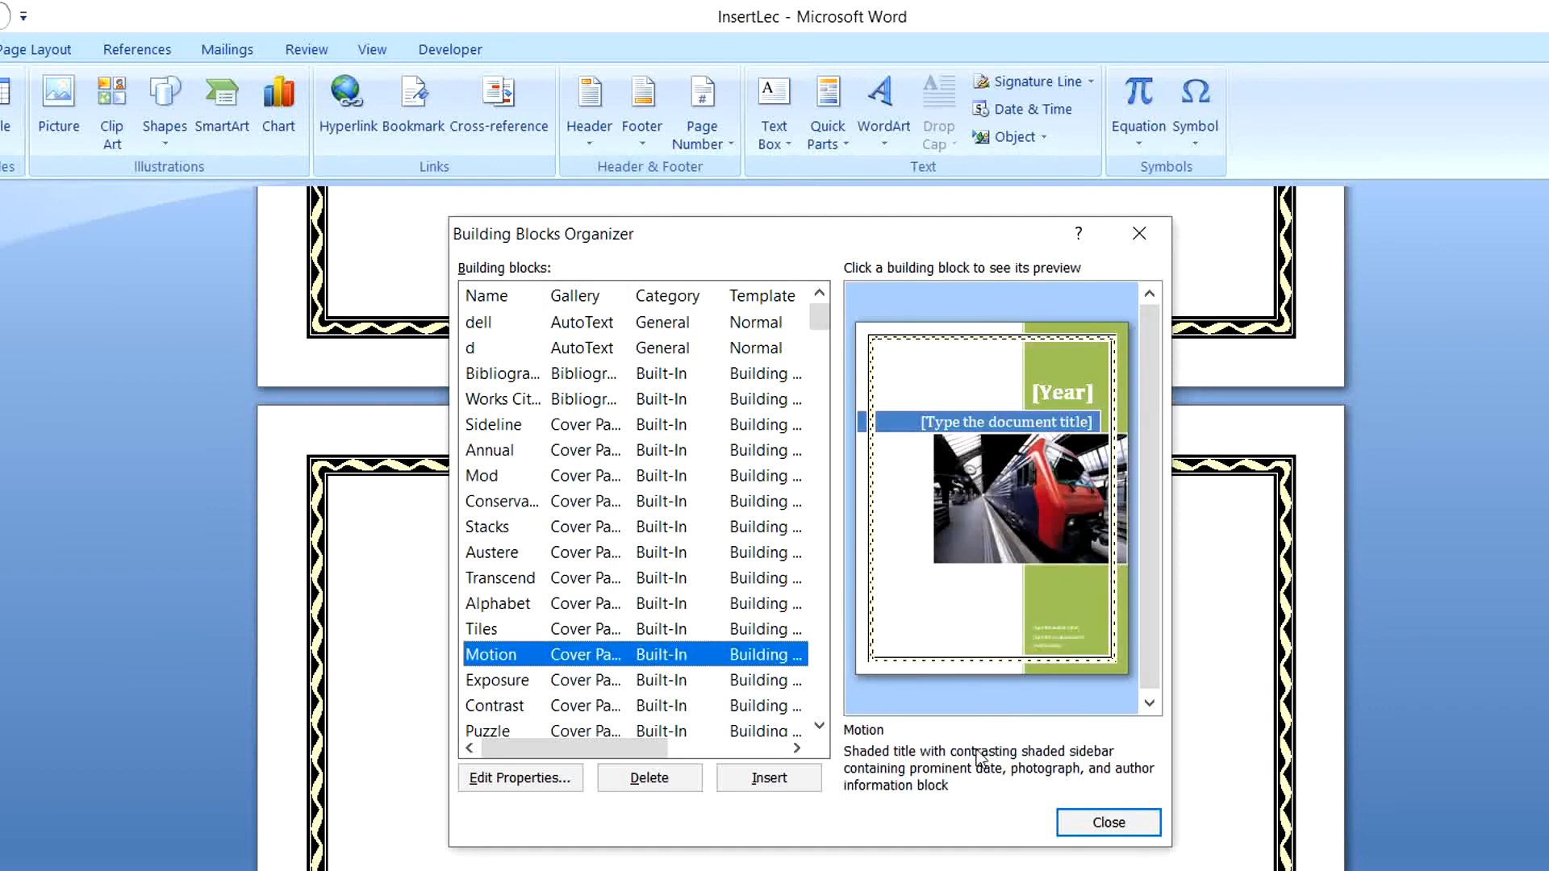
click(747, 778)
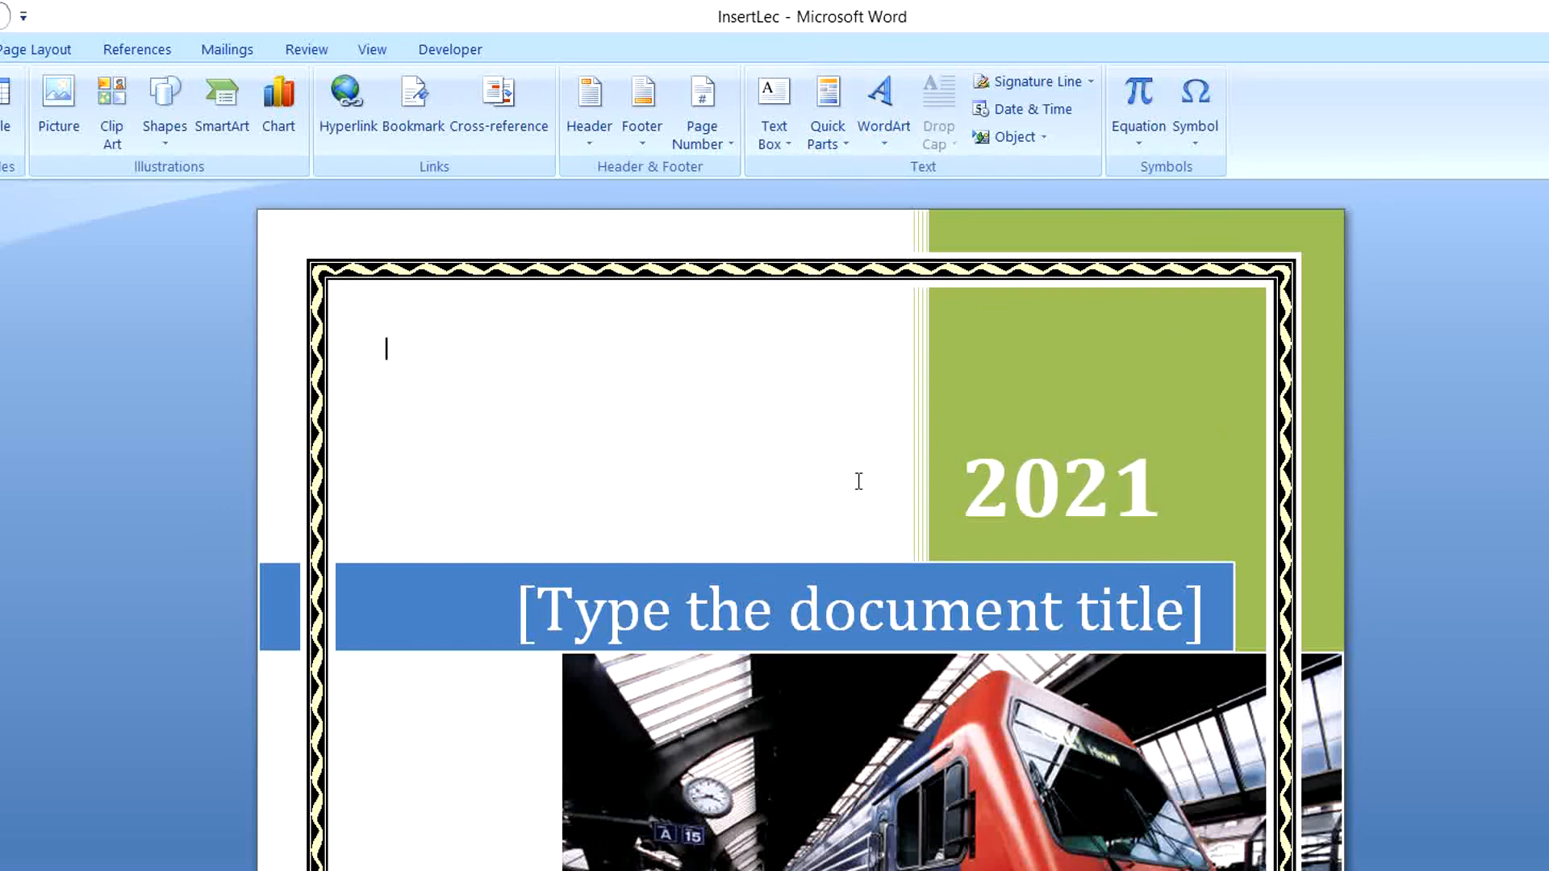
Undo the insertion of the Motion cover page and return to the INSERT TAB title page
key(ctrl+z)
key(ctrl+z)
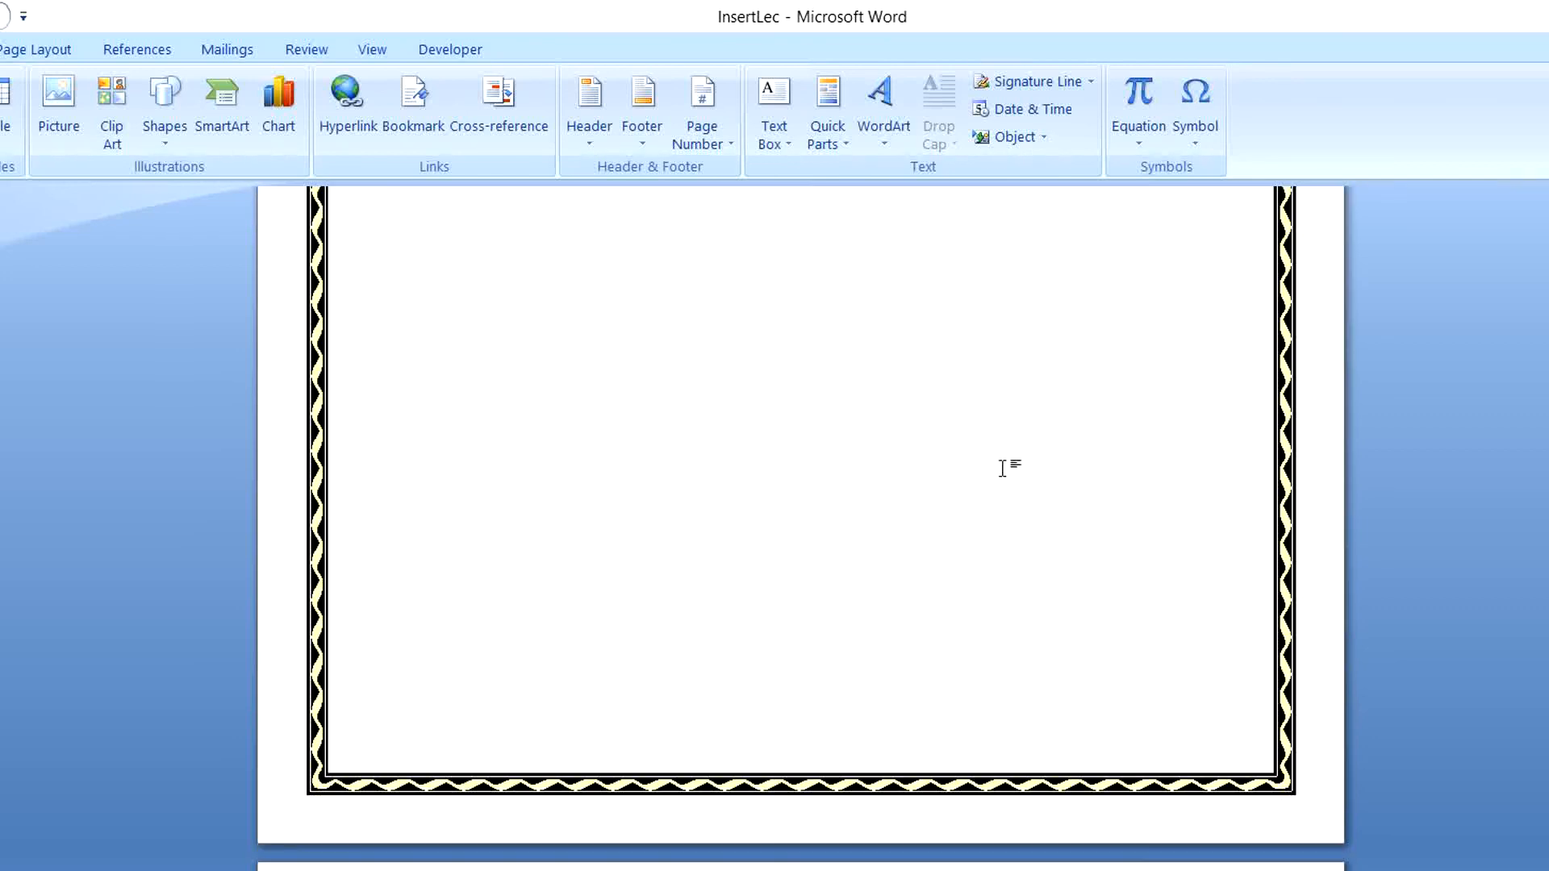
scroll(1004, 472, up, 5)
scroll(977, 461, up, 1)
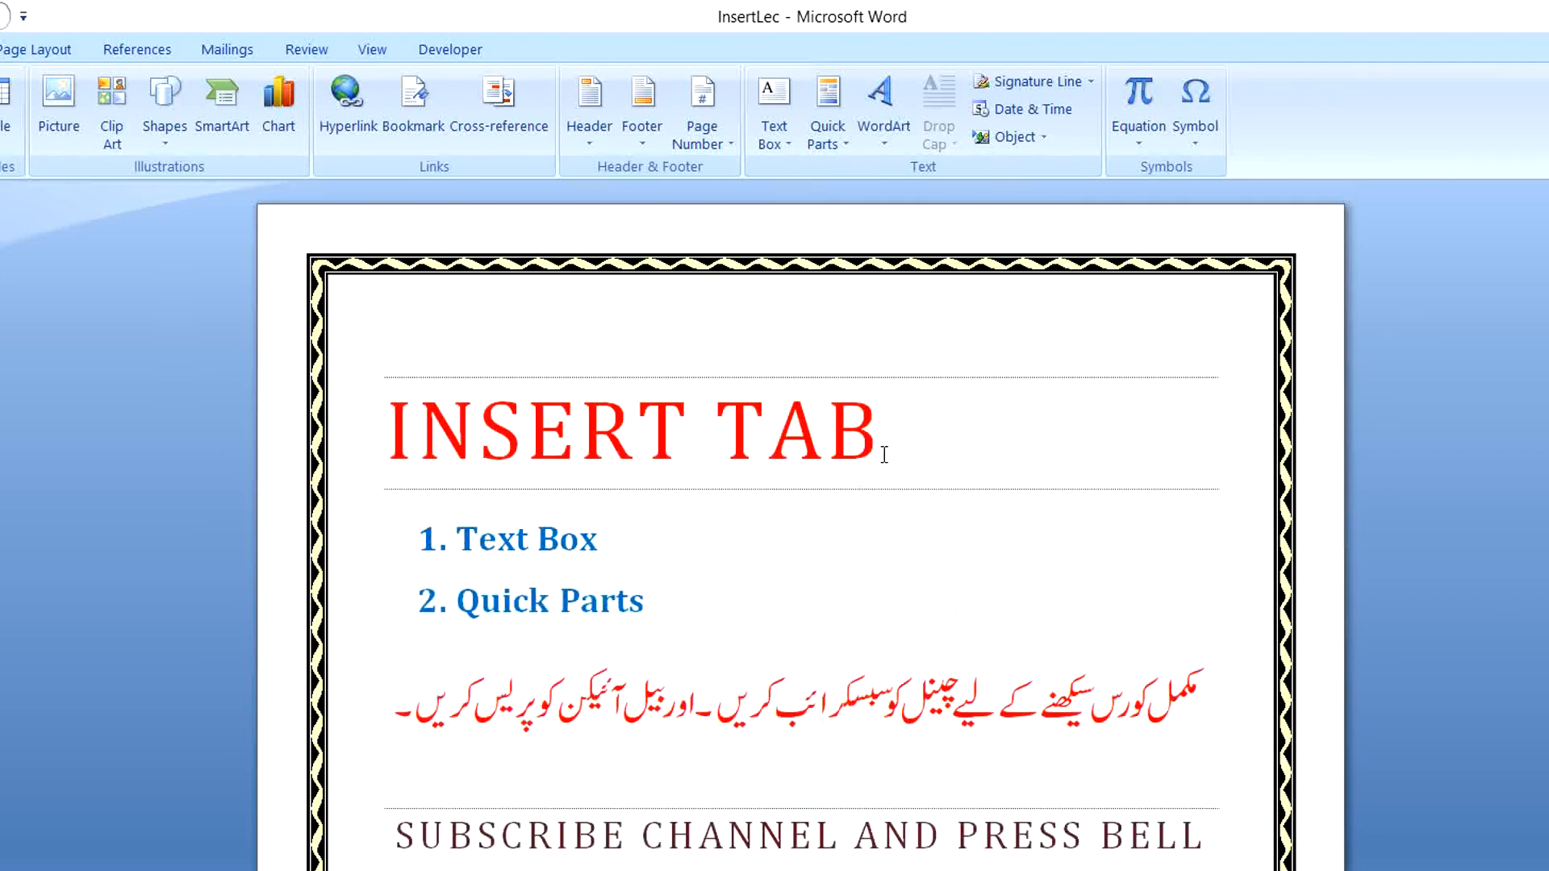